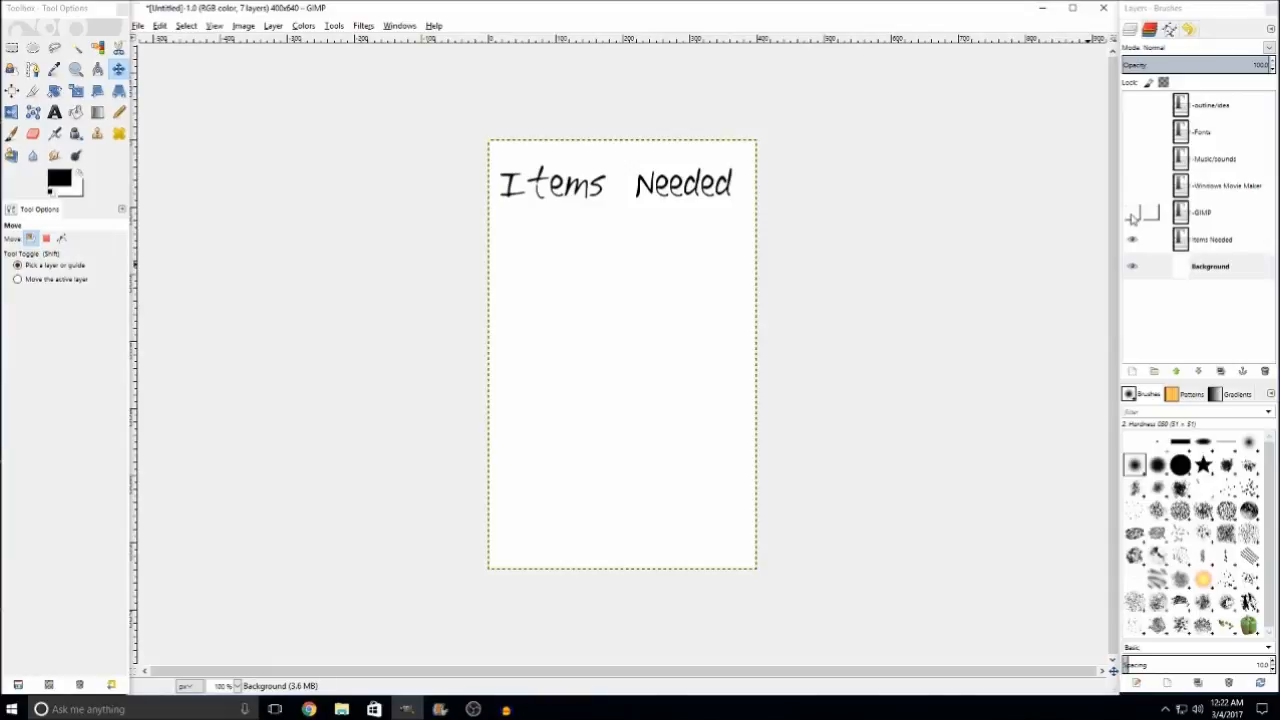
Step: Make the "-GIMP" layer visible and bring up the GIMP downloads page in Chrome
{"action": "left_click", "coordinate": [1133, 214]}
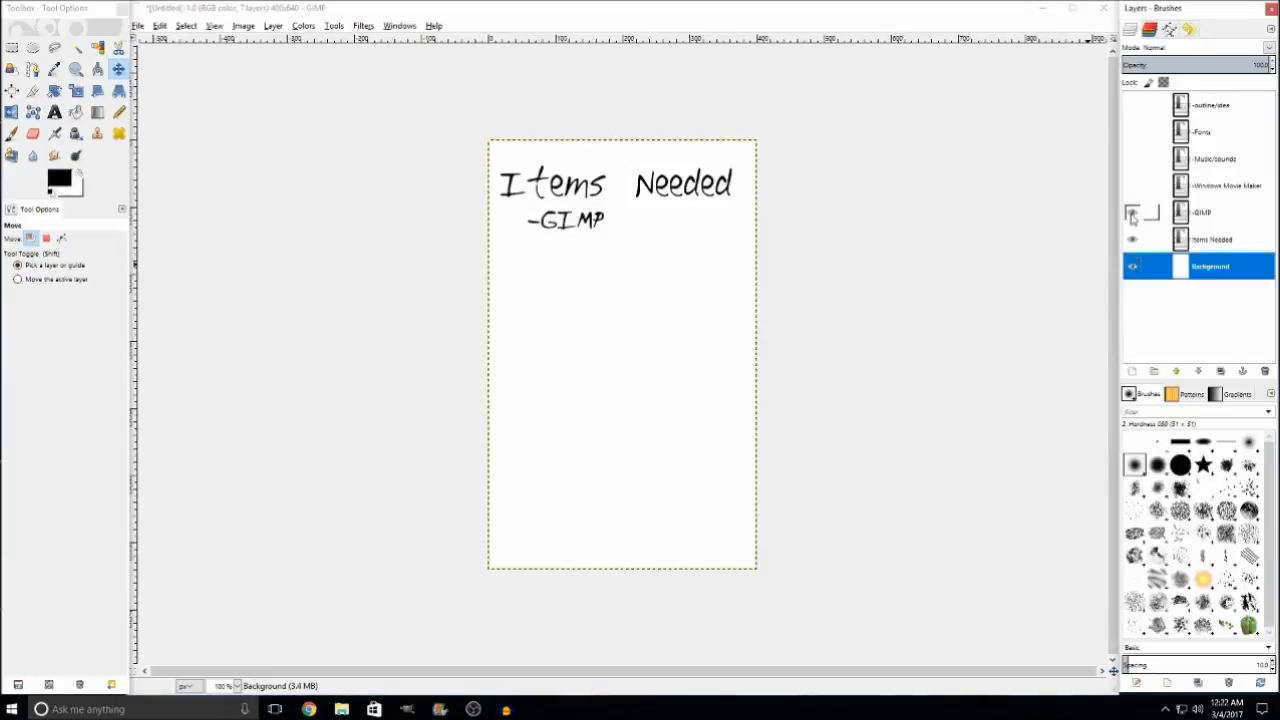
{"action": "left_click", "coordinate": [593, 8]}
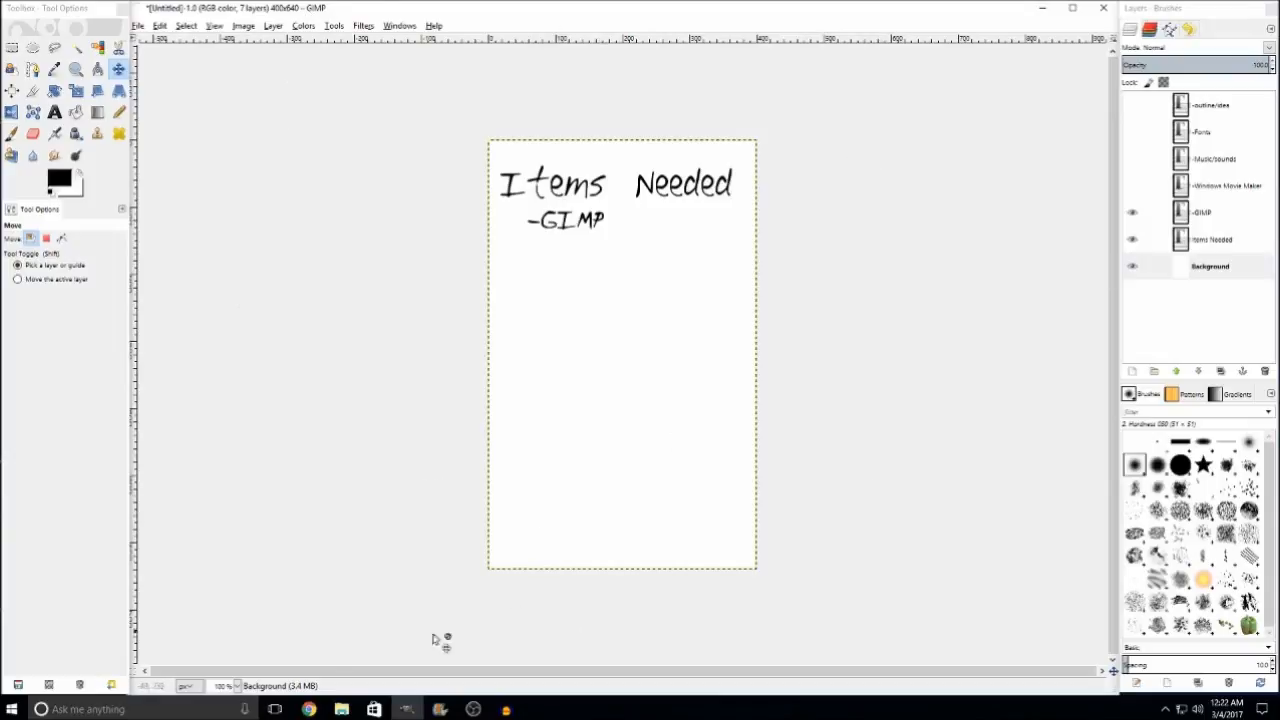
{"action": "left_click", "coordinate": [309, 709]}
{"action": "left_click", "coordinate": [57, 7]}
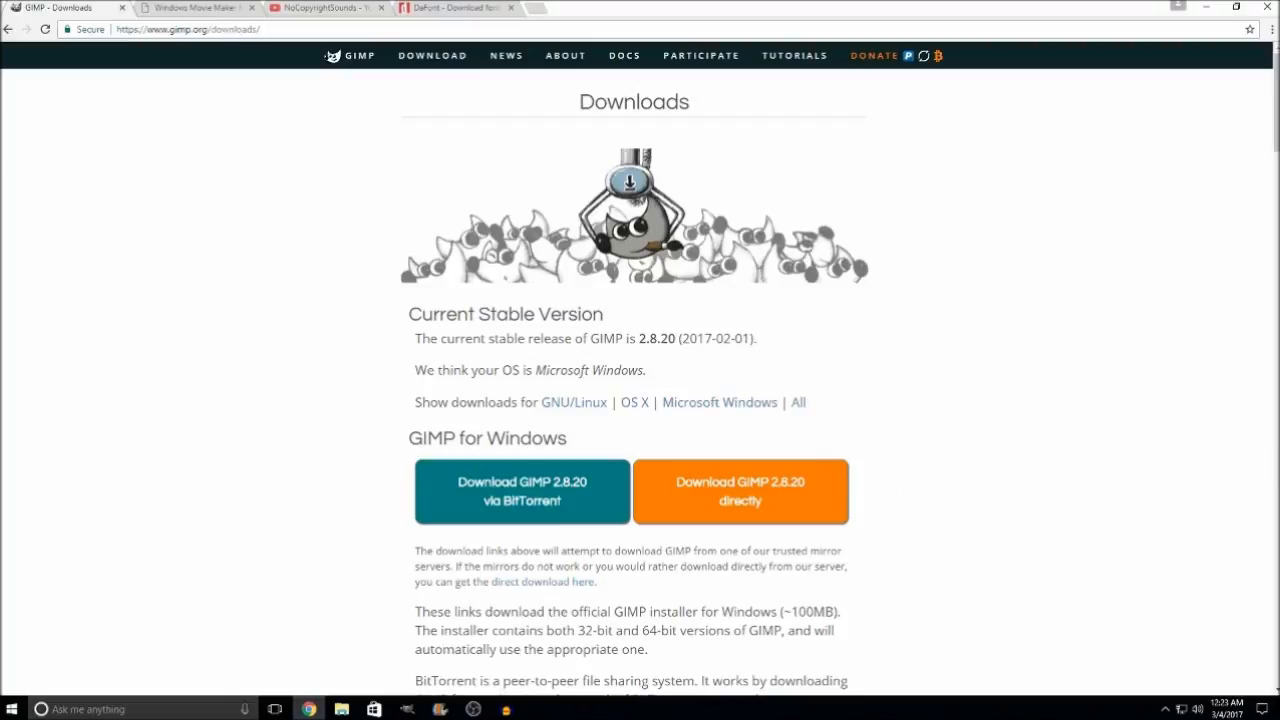
Step: Make the "-Windows Movie Maker" layer visible in GIMP and look over the Windows Movie Maker download page in Chrome
{"action": "left_click", "coordinate": [1208, 8]}
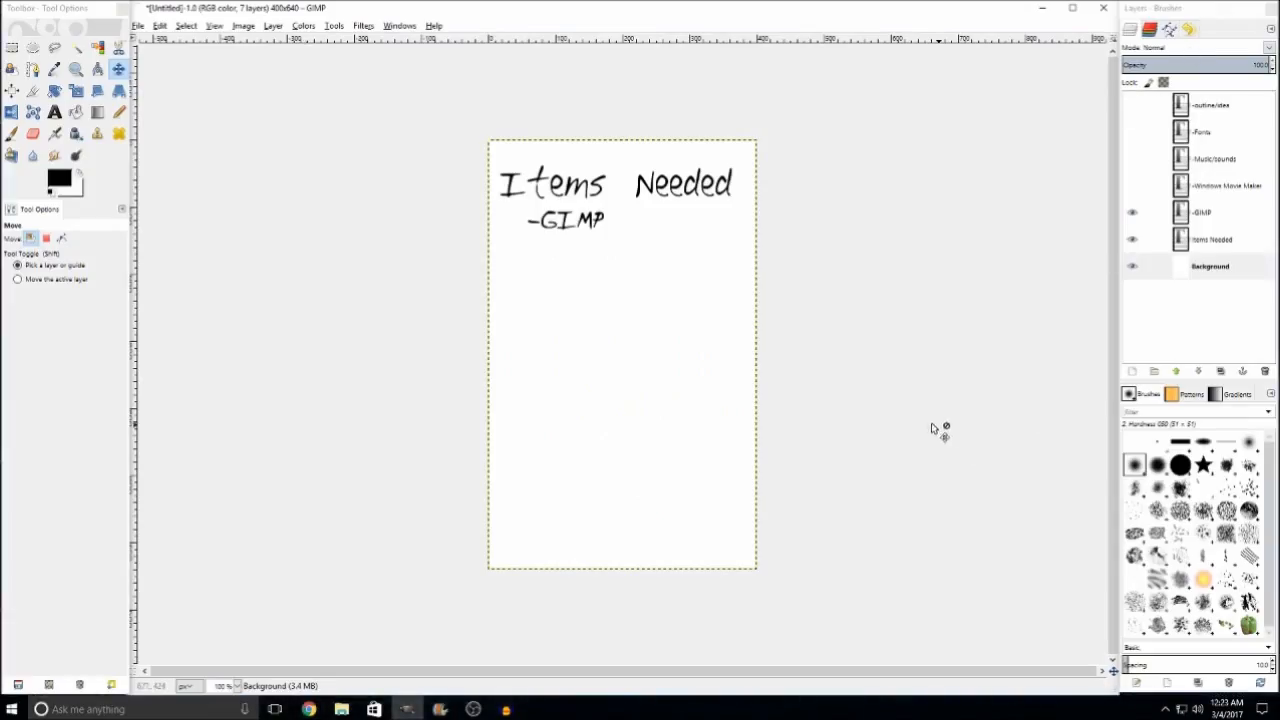
{"action": "left_click", "coordinate": [1132, 186]}
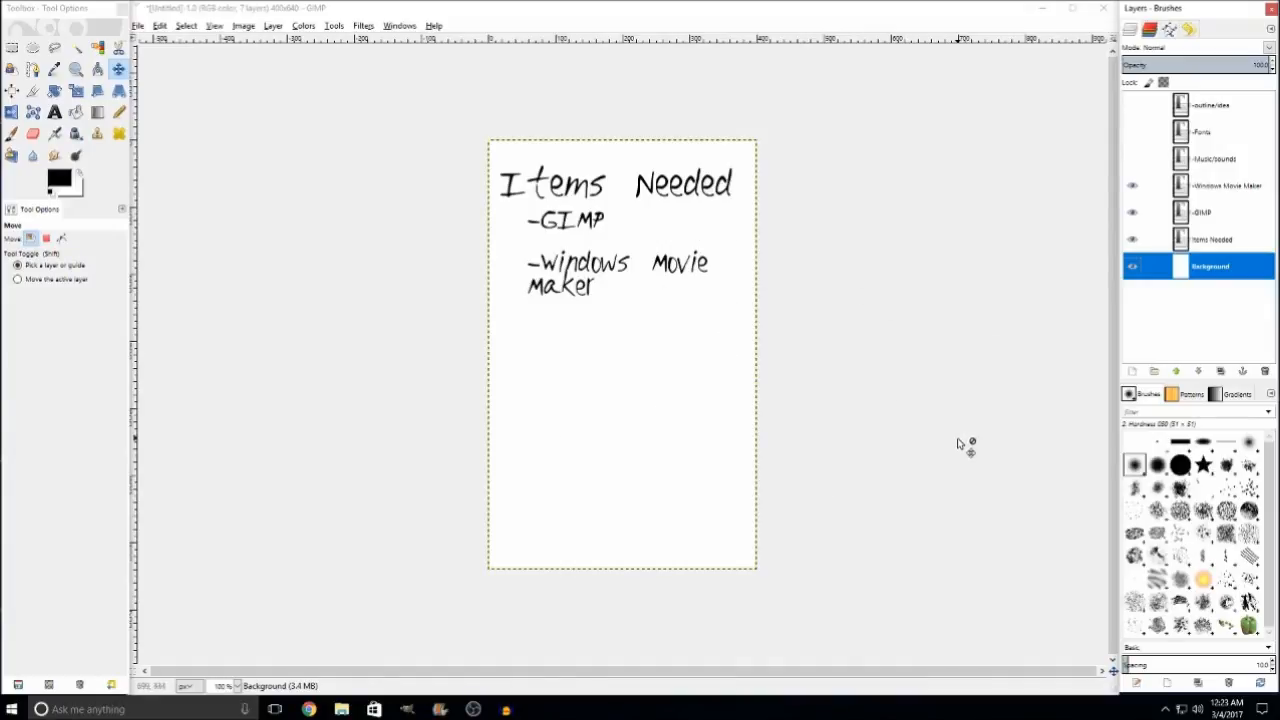
{"action": "left_click", "coordinate": [309, 709]}
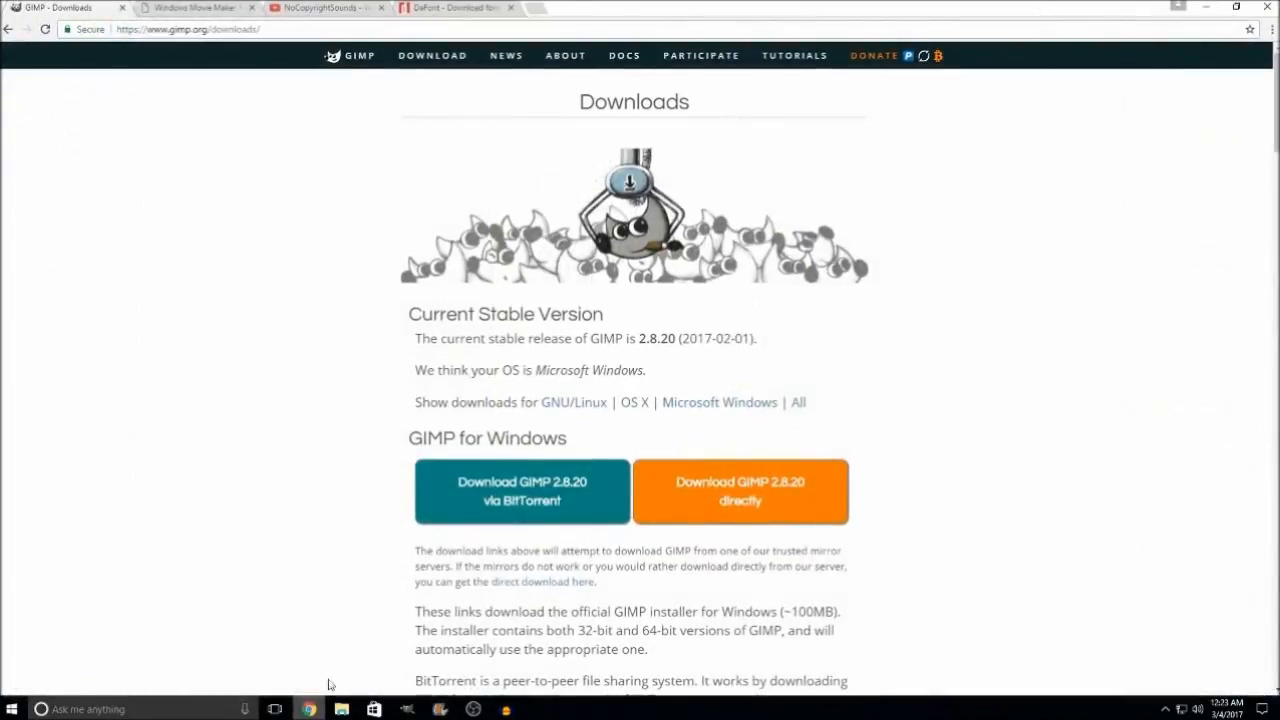
{"action": "left_click", "coordinate": [201, 8]}
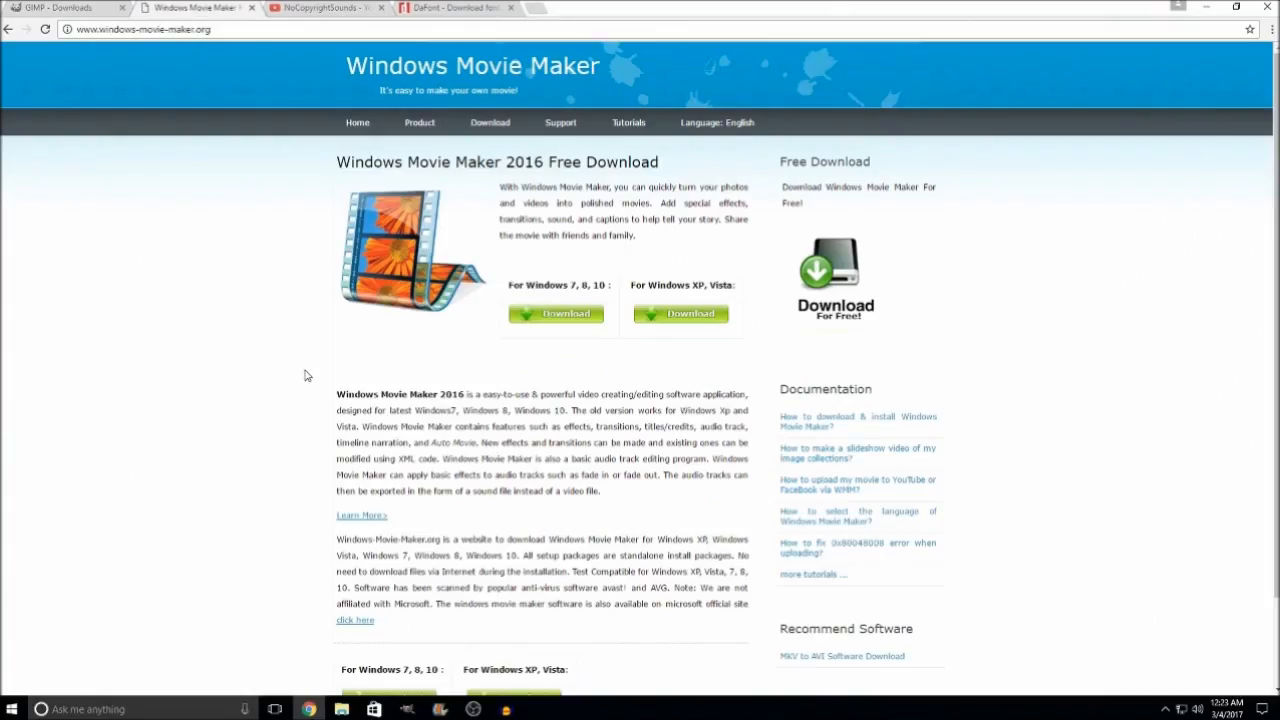
{"action": "scroll", "coordinate": [306, 375], "scroll_direction": "down", "scroll_amount": 3}
{"action": "scroll", "coordinate": [306, 375], "scroll_direction": "up", "scroll_amount": 1}
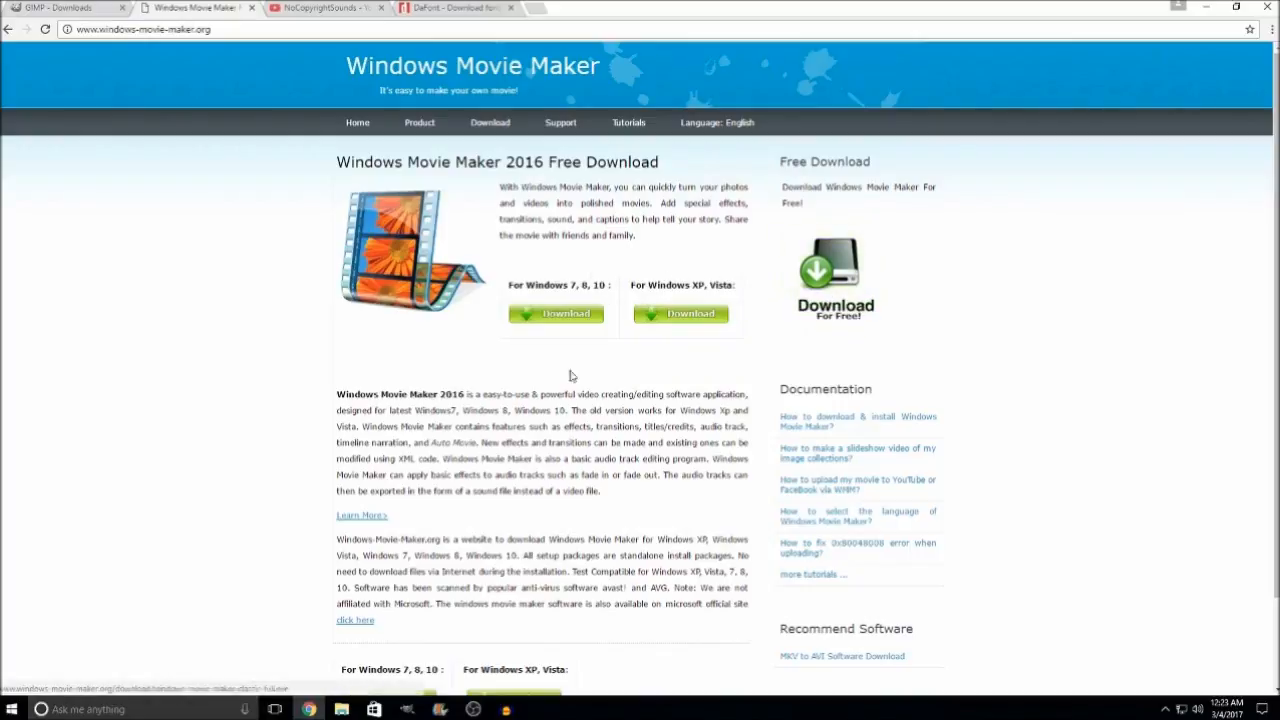
{"action": "scroll", "coordinate": [123, 414], "scroll_direction": "down", "scroll_amount": 1}
{"action": "scroll", "coordinate": [124, 415], "scroll_direction": "up", "scroll_amount": 1}
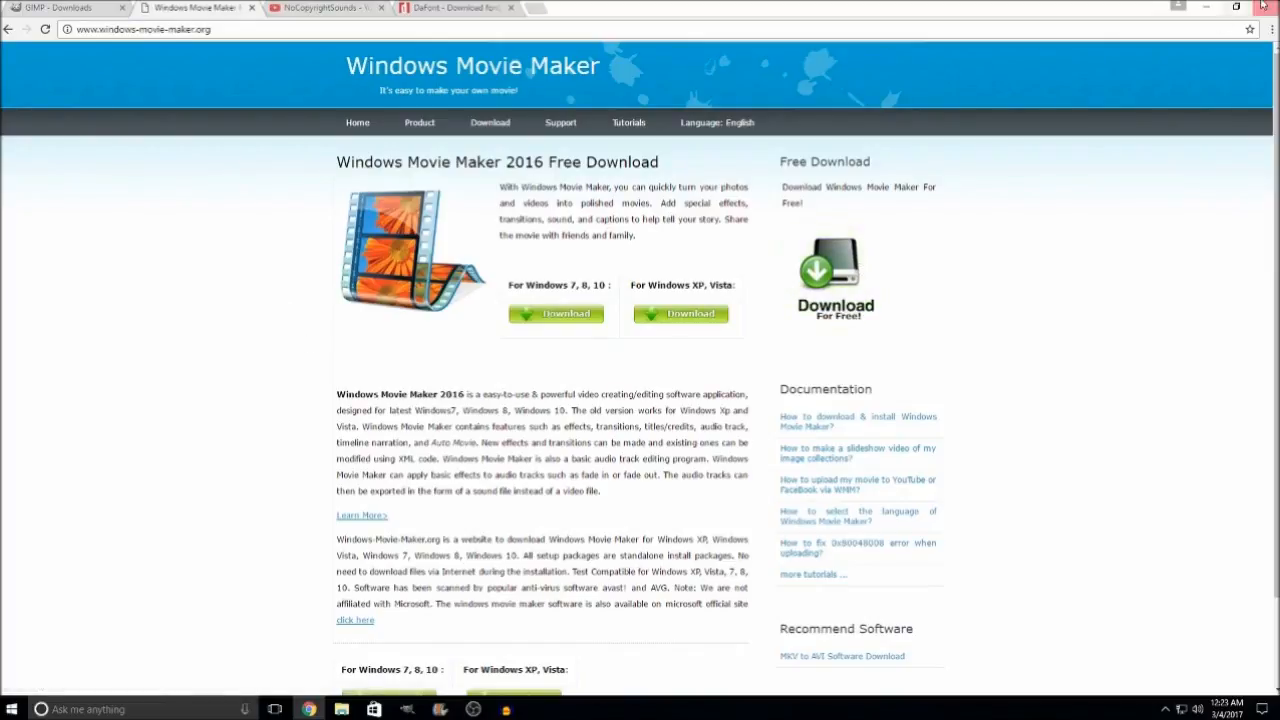
Step: Make the "-Music/sounds" layer visible in GIMP and browse the NoCopyrightSounds channel's videos in Chrome
{"action": "left_click", "coordinate": [1207, 7]}
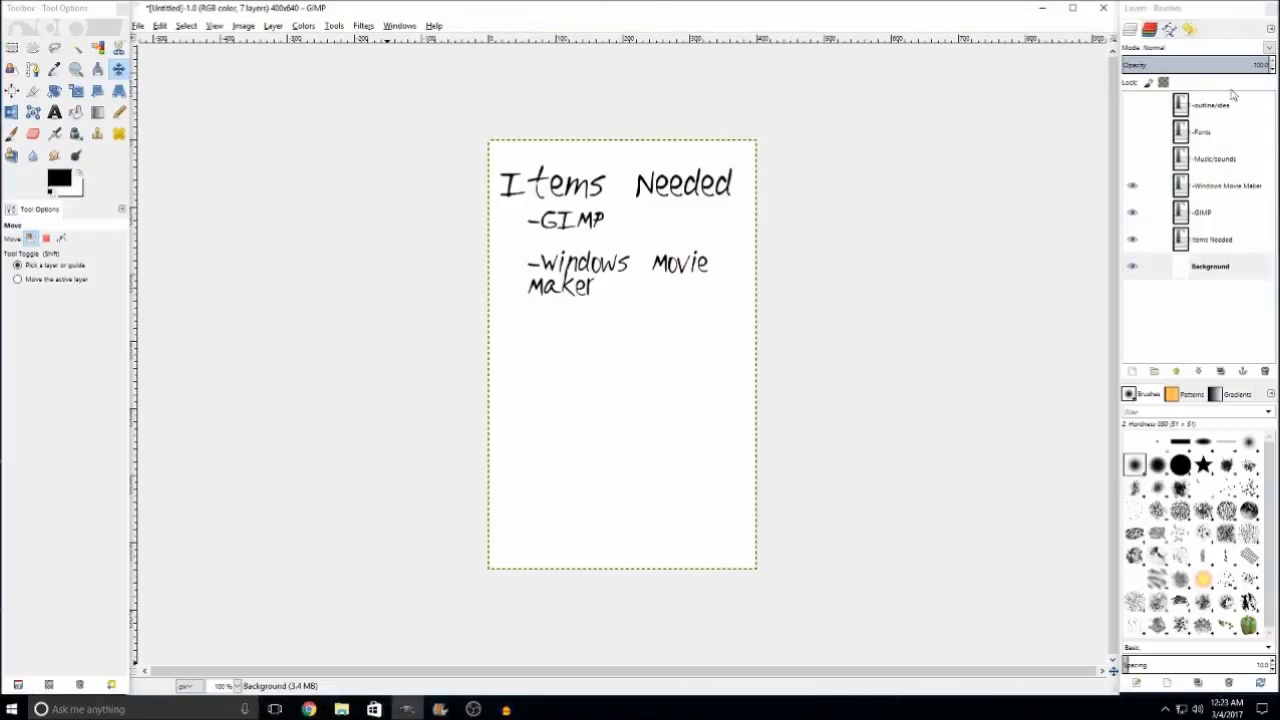
{"action": "left_click", "coordinate": [1132, 158]}
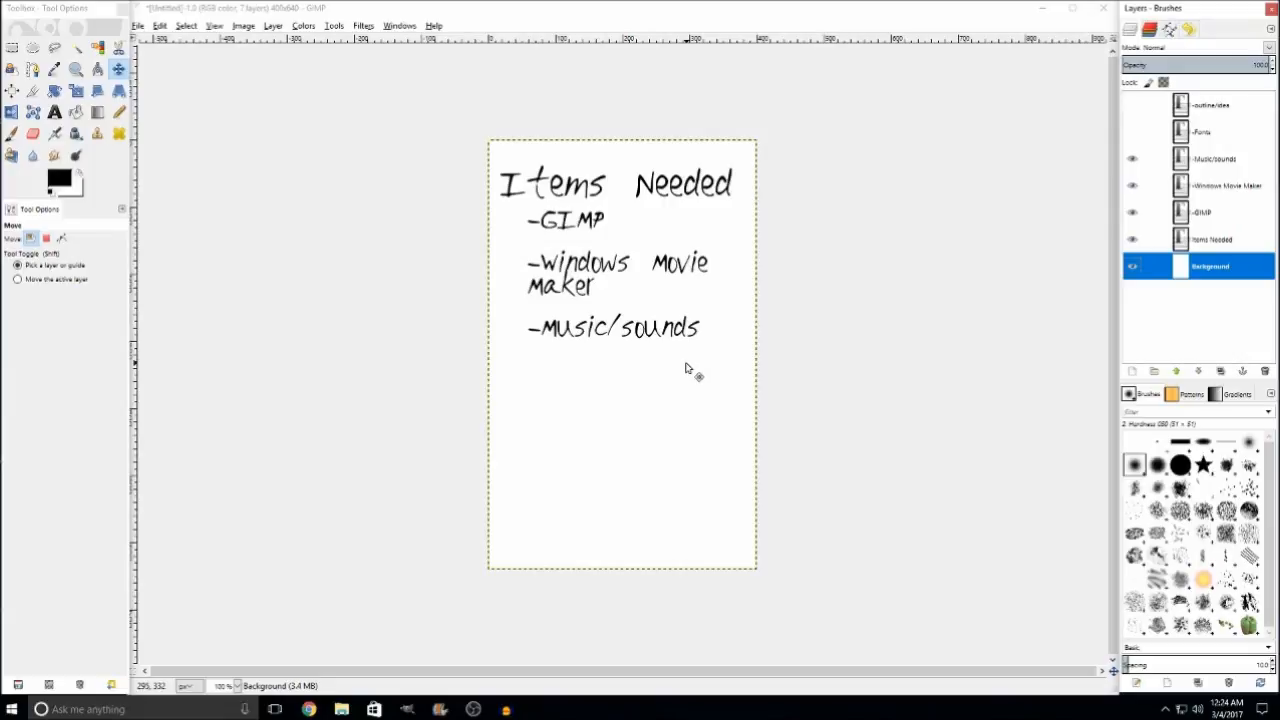
{"action": "left_click", "coordinate": [309, 709]}
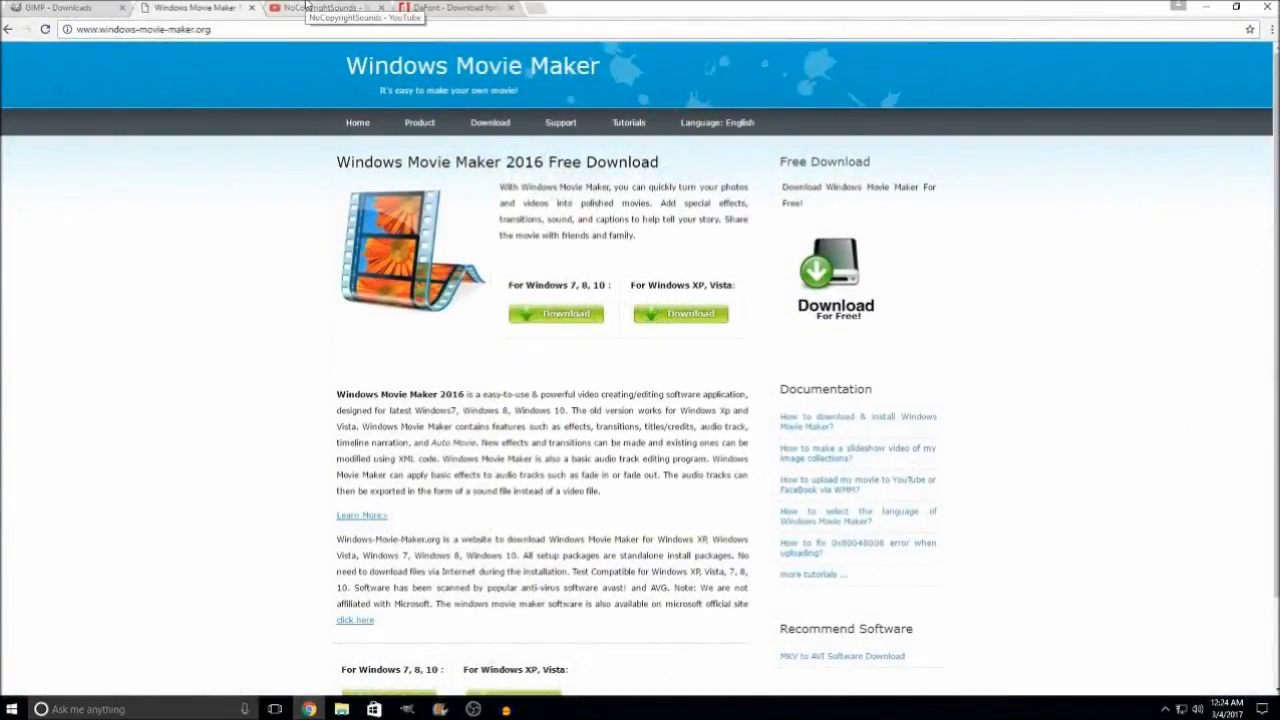
{"action": "left_click", "coordinate": [307, 9]}
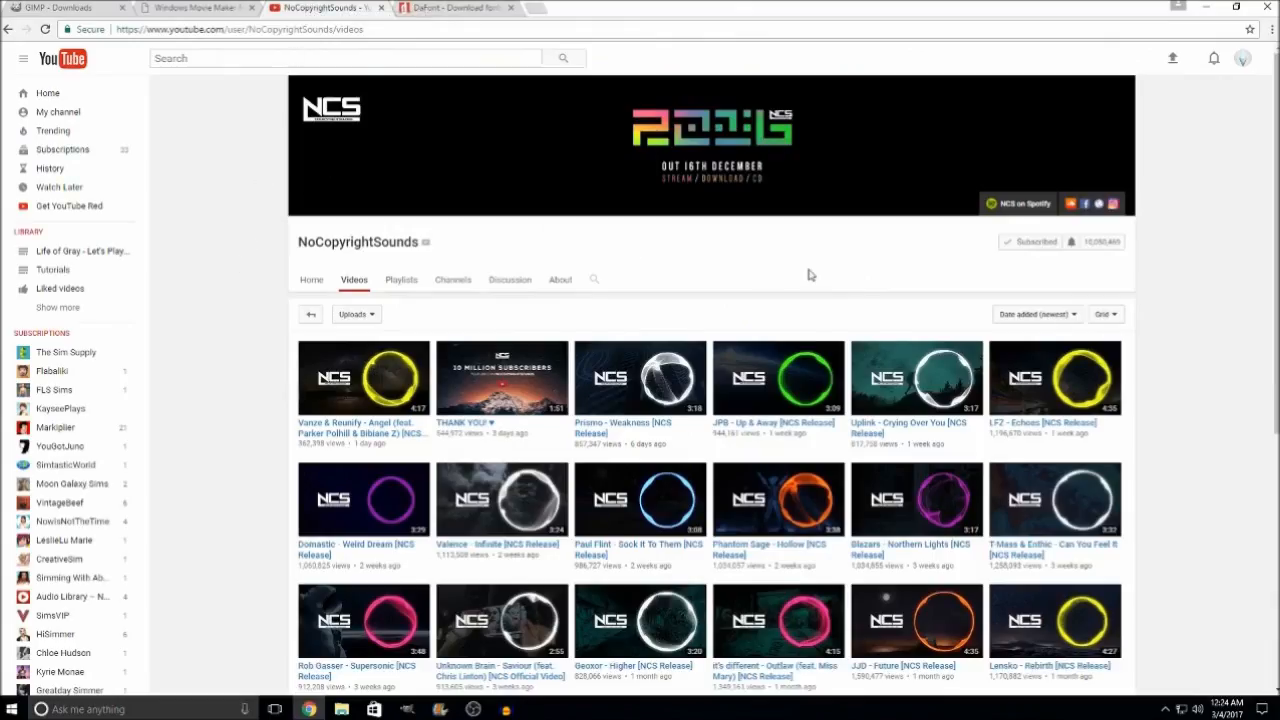
{"action": "scroll", "coordinate": [345, 392], "scroll_direction": "down", "scroll_amount": 4}
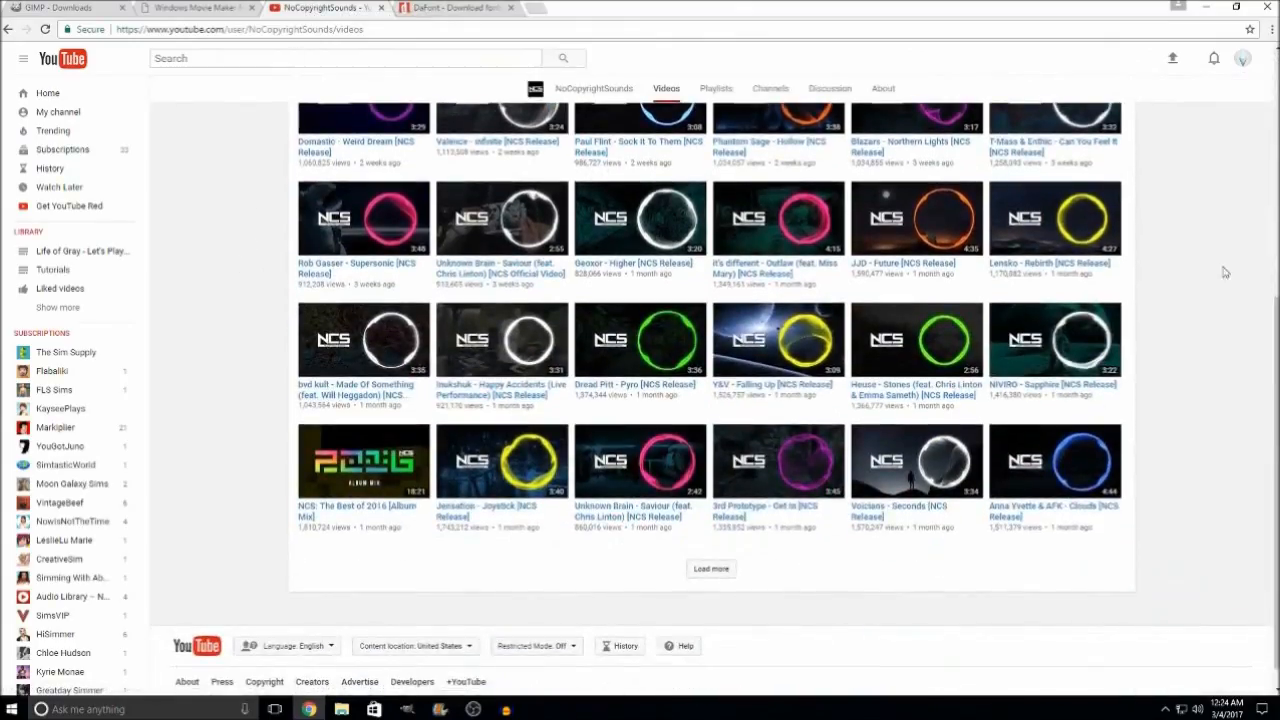
{"action": "scroll", "coordinate": [563, 254], "scroll_direction": "up", "scroll_amount": 5}
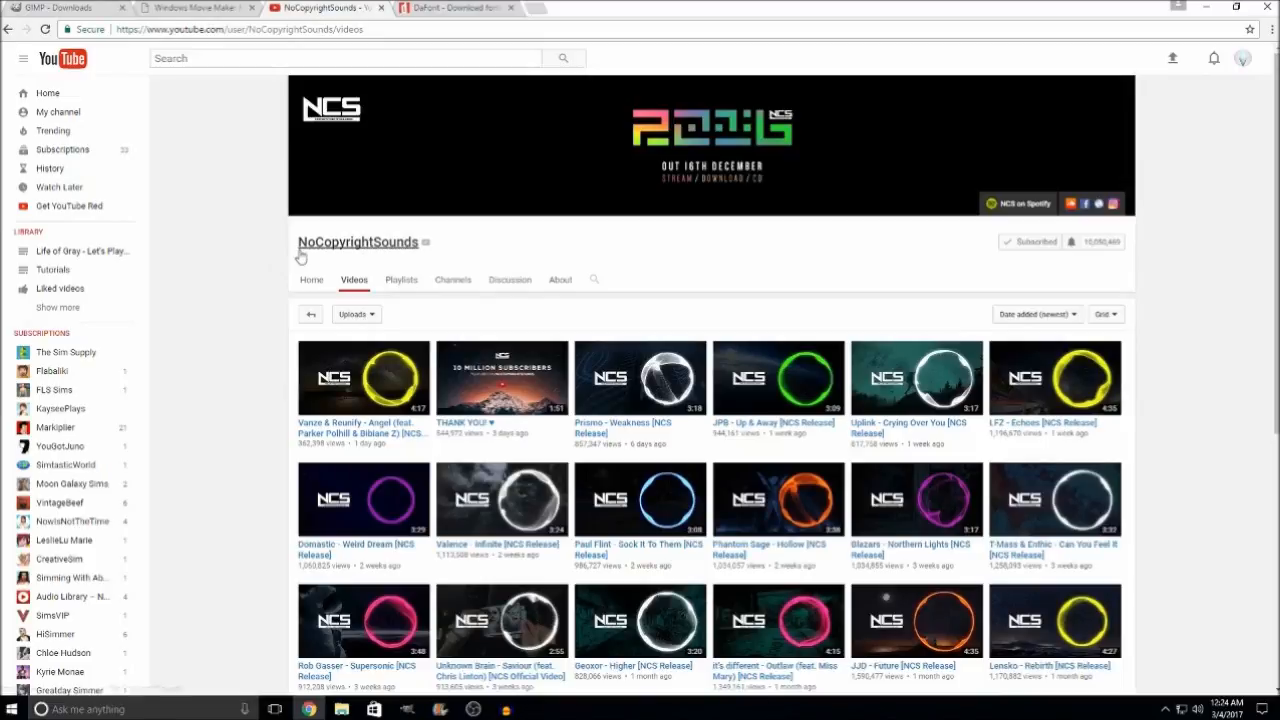
{"action": "scroll", "coordinate": [790, 402], "scroll_direction": "down", "scroll_amount": 3}
{"action": "scroll", "coordinate": [762, 404], "scroll_direction": "up", "scroll_amount": 3}
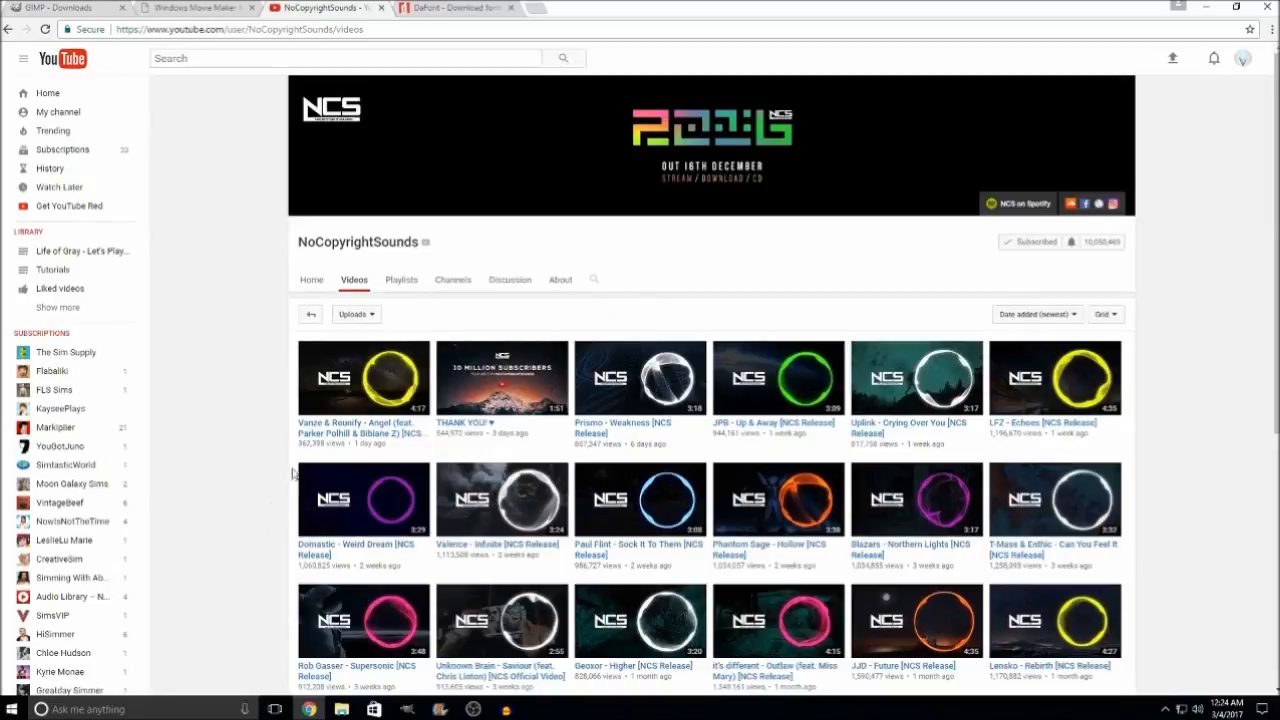
Step: Open the NoCopyrightSounds video "Vanze & Reunify - Angel" and expand its full description
{"action": "left_click", "coordinate": [345, 430]}
{"action": "scroll", "coordinate": [300, 410], "scroll_direction": "down", "scroll_amount": 2}
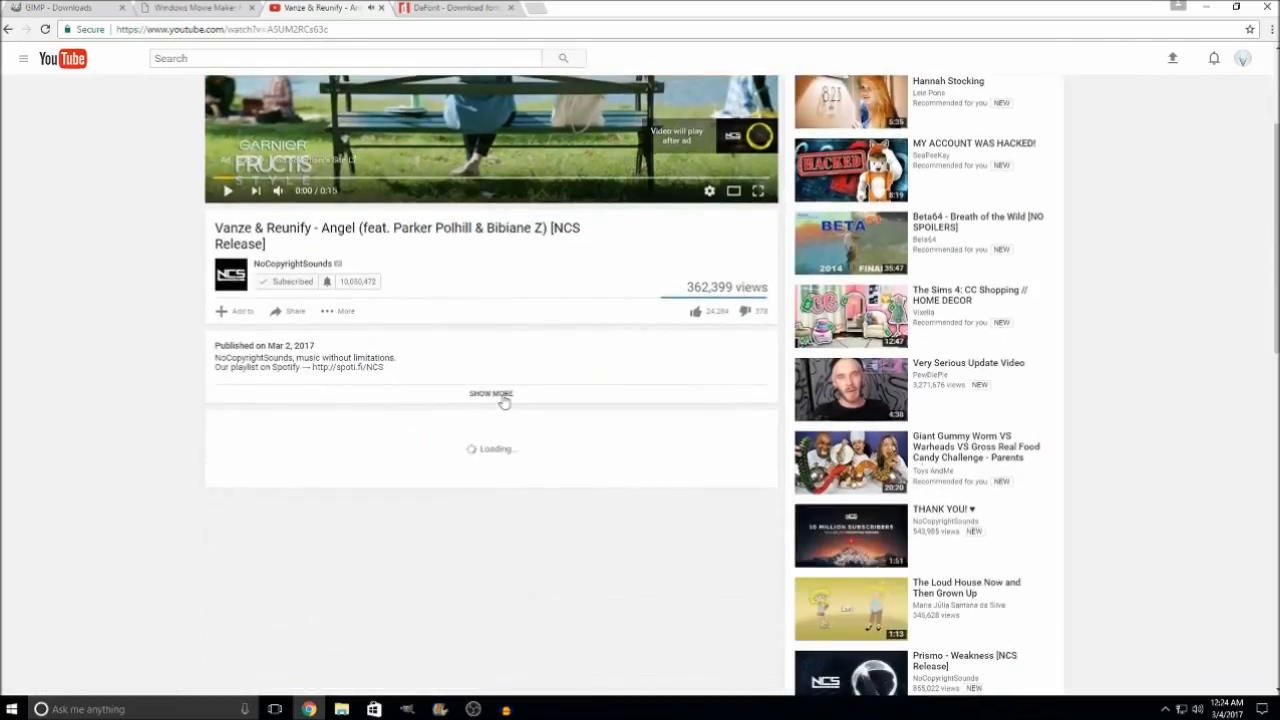
{"action": "left_click", "coordinate": [500, 396]}
{"action": "scroll", "coordinate": [176, 328], "scroll_direction": "up", "scroll_amount": 2}
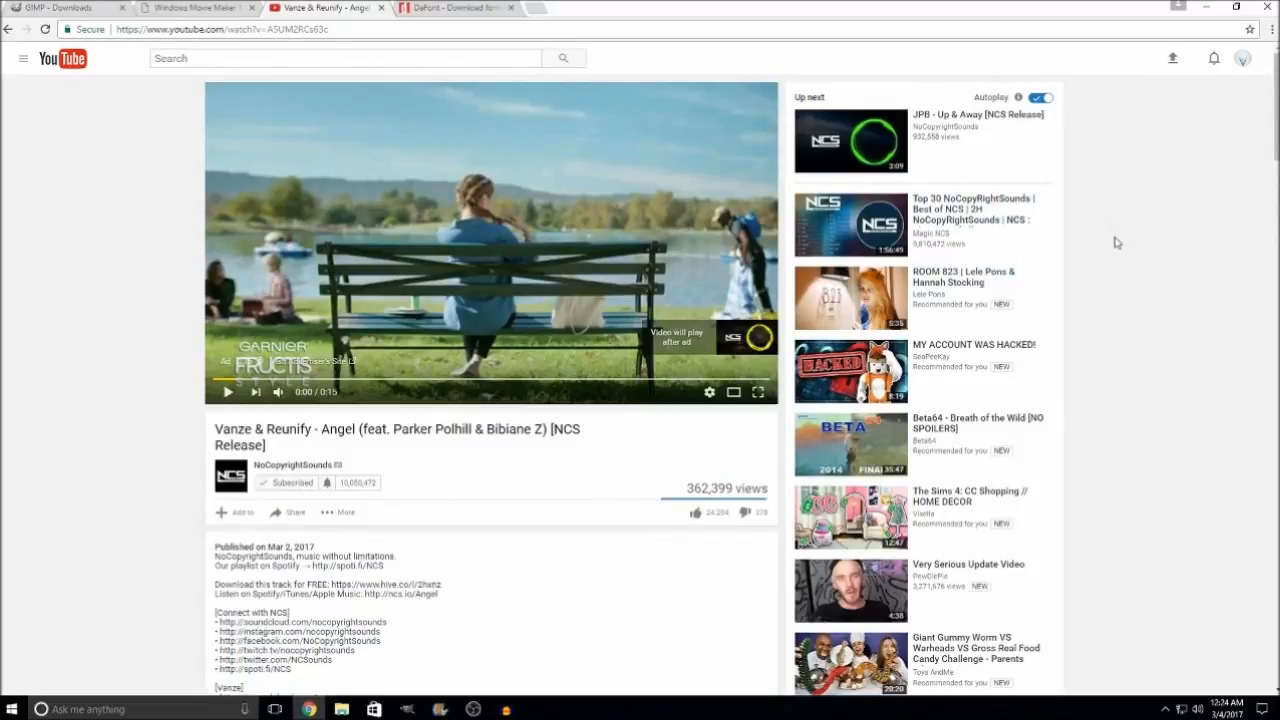
Step: Examine the video description for the free download link and the credit text required for using the track
{"action": "scroll", "coordinate": [146, 349], "scroll_direction": "down", "scroll_amount": 2}
{"action": "scroll", "coordinate": [148, 345], "scroll_direction": "down", "scroll_amount": 2}
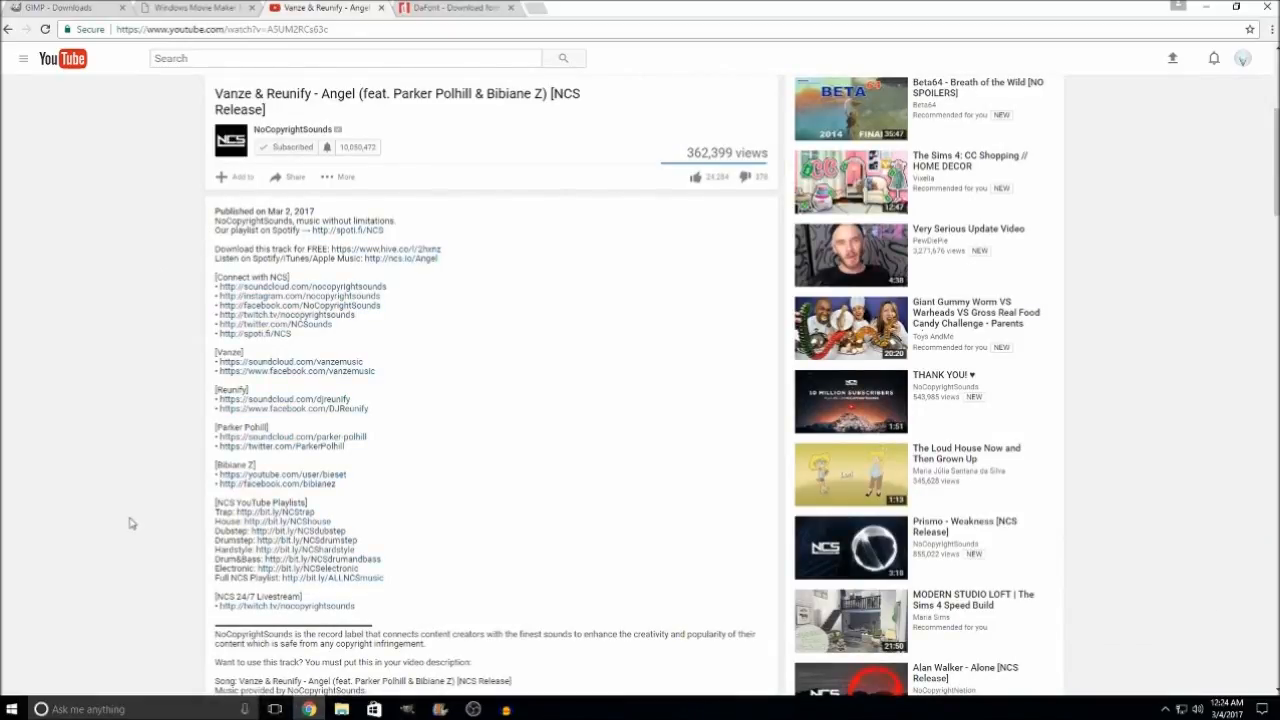
{"action": "scroll", "coordinate": [130, 523], "scroll_direction": "down", "scroll_amount": 2}
{"action": "left_click_drag", "start_coordinate": [215, 433], "coordinate": [300, 437]}
{"action": "left_click", "coordinate": [333, 437]}
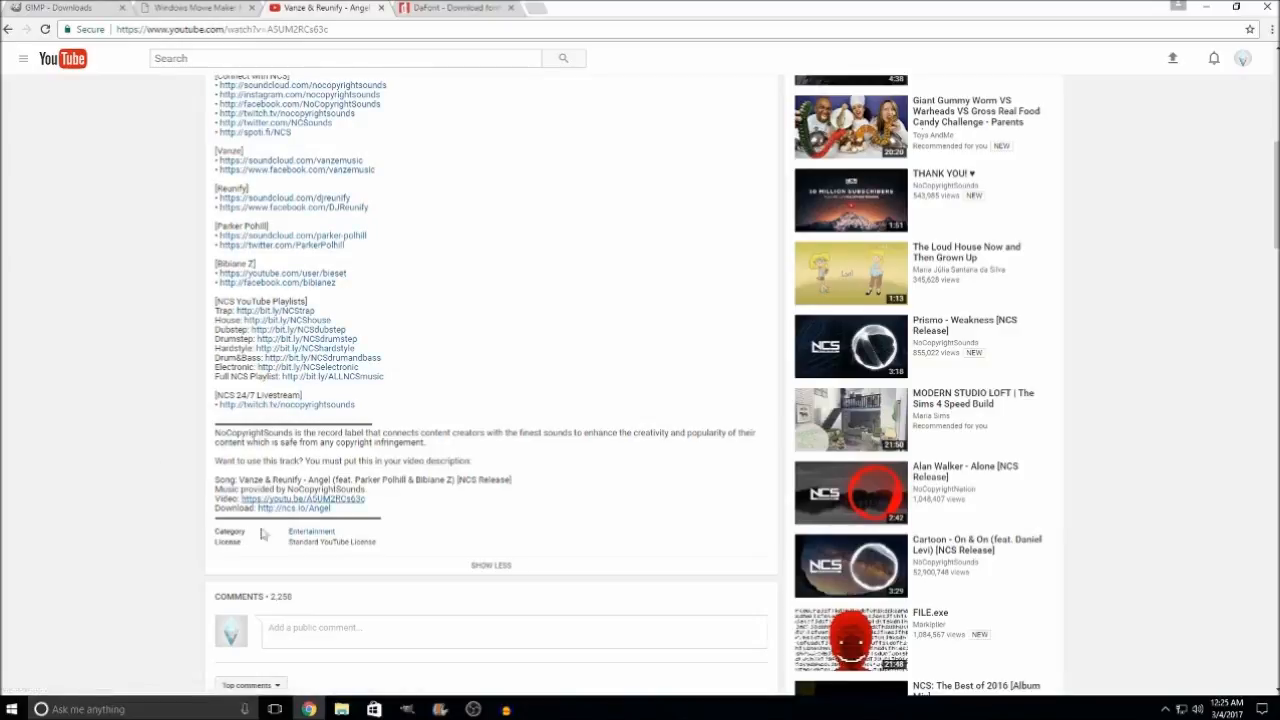
{"action": "scroll", "coordinate": [140, 466], "scroll_direction": "up", "scroll_amount": 4}
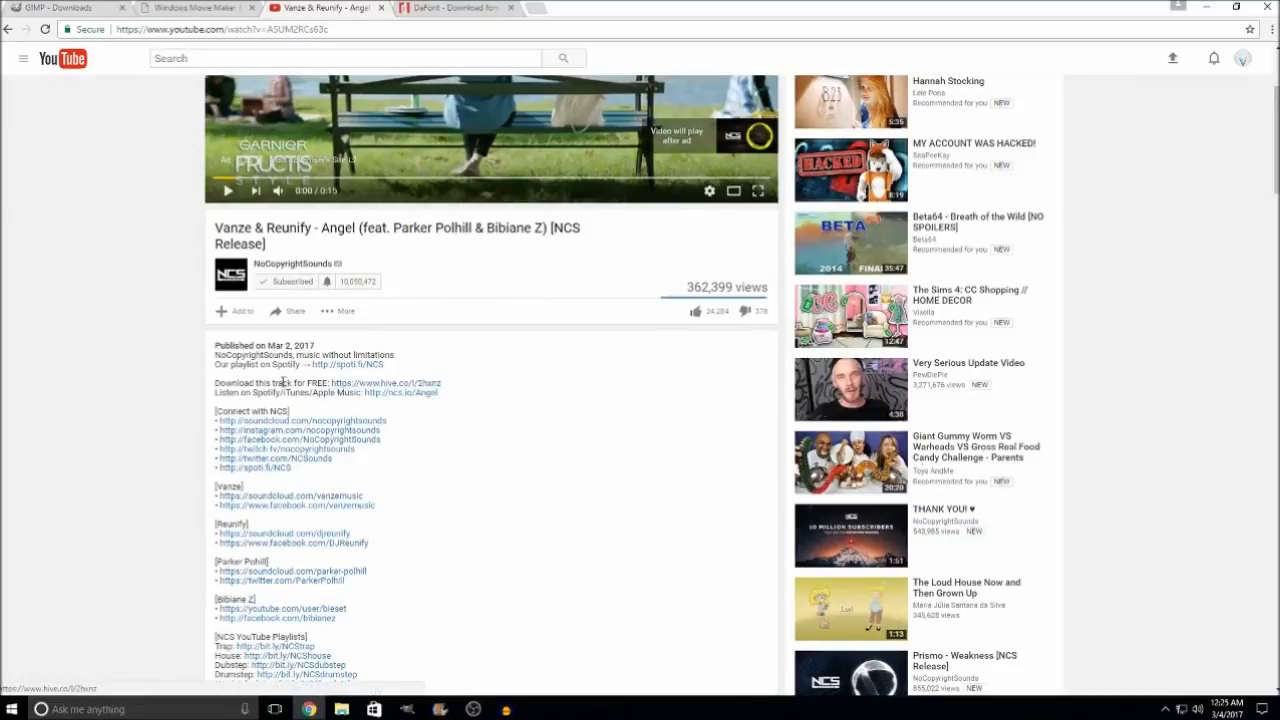
{"action": "scroll", "coordinate": [208, 400], "scroll_direction": "down", "scroll_amount": 1}
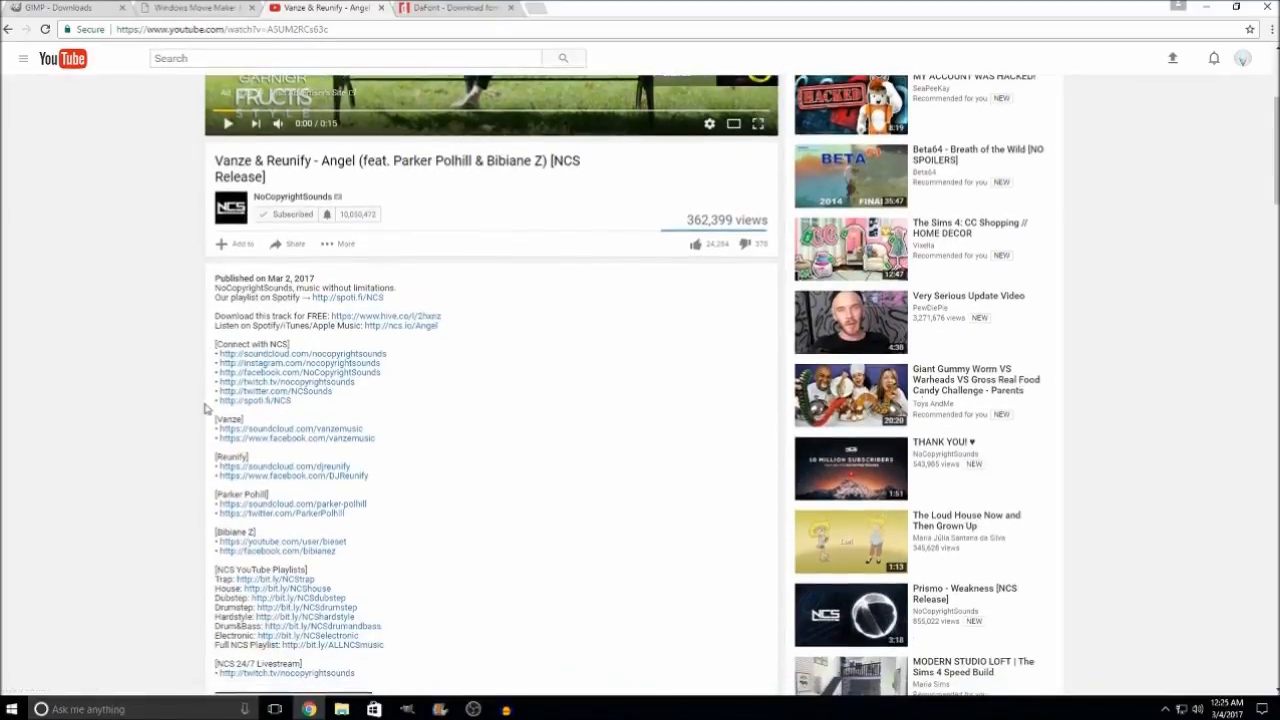
{"action": "scroll", "coordinate": [136, 423], "scroll_direction": "down", "scroll_amount": 1}
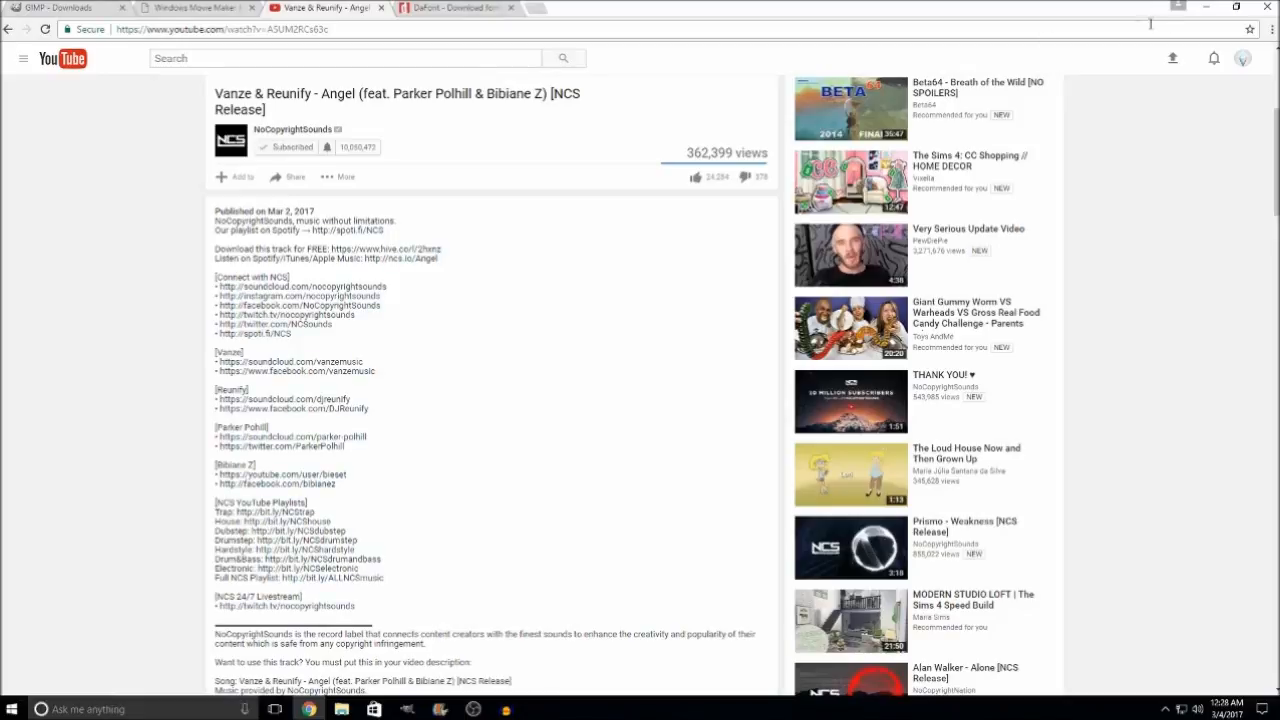
Step: Make the "-Fonts" layer visible in GIMP and view the Text tool's font list, returning to the Move tool
{"action": "left_click", "coordinate": [1207, 8]}
{"action": "left_click", "coordinate": [1132, 131]}
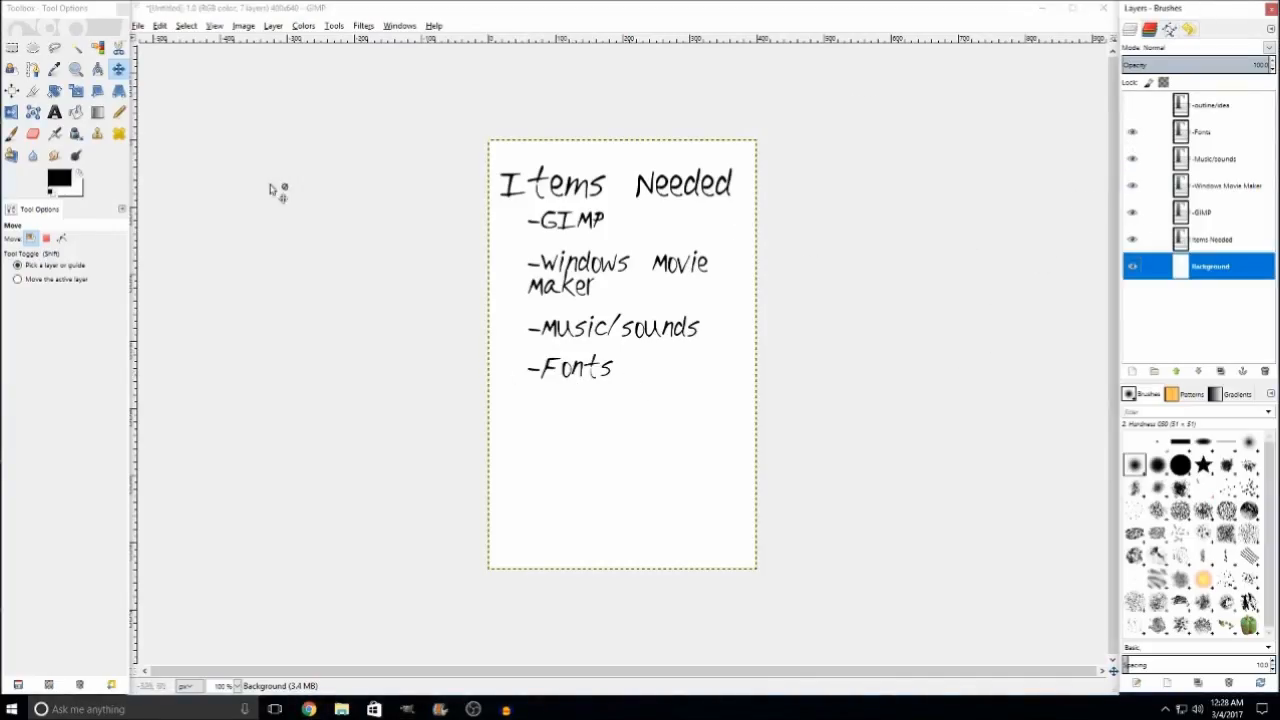
{"action": "left_click", "coordinate": [54, 113]}
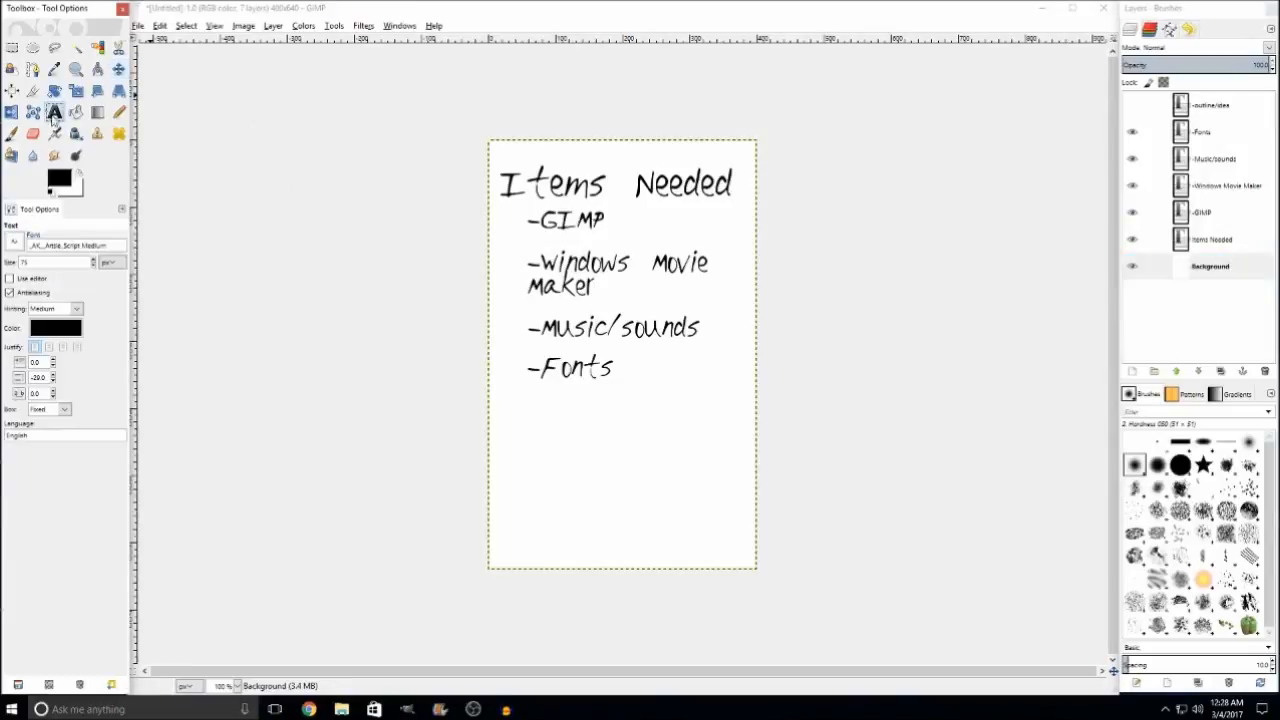
{"action": "left_click", "coordinate": [14, 241]}
{"action": "mouse_move", "coordinate": [118, 266]}
{"action": "left_mouse_down"}
{"action": "mouse_move", "coordinate": [120, 329]}
{"action": "mouse_move", "coordinate": [122, 249]}
{"action": "left_mouse_up"}
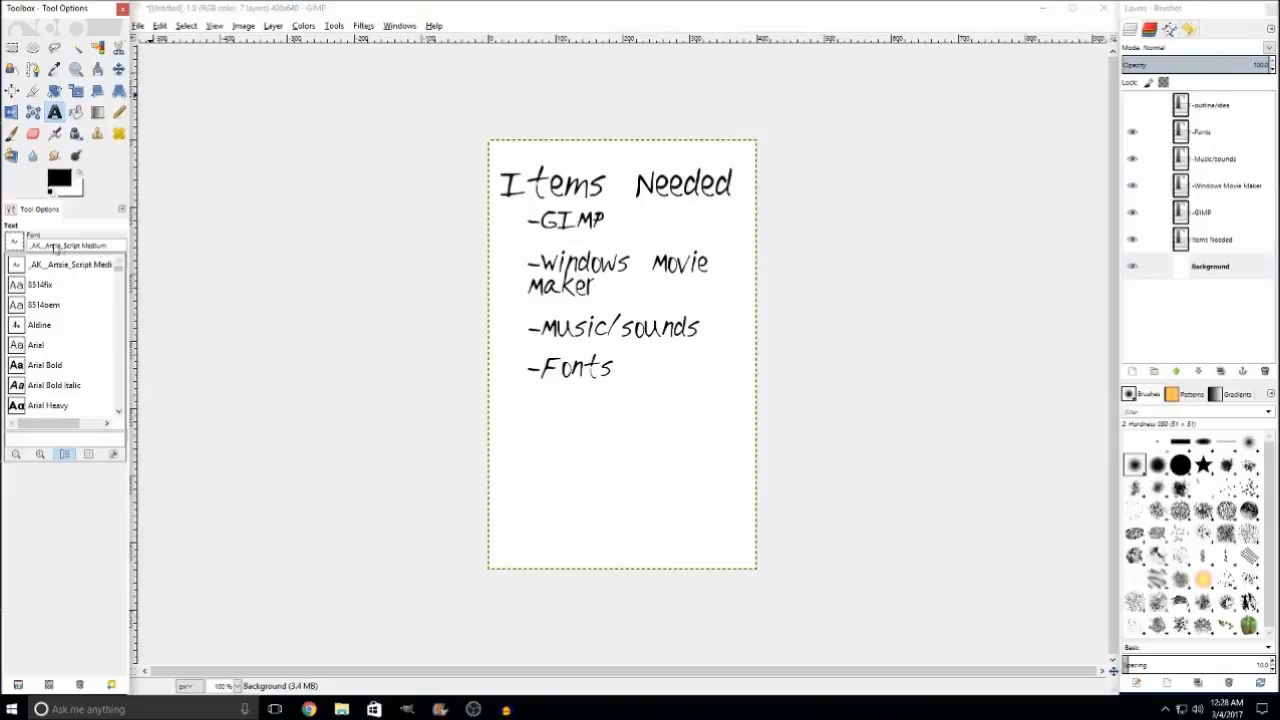
{"action": "left_click", "coordinate": [14, 243]}
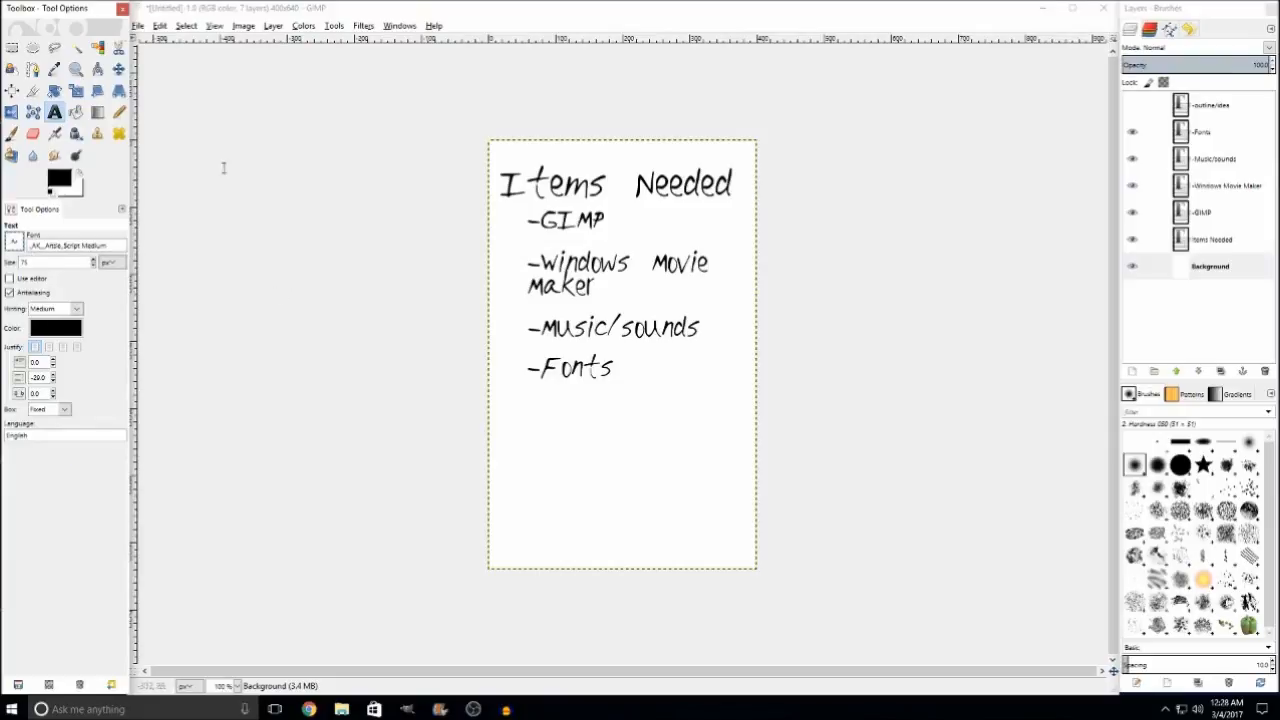
{"action": "left_click", "coordinate": [118, 68]}
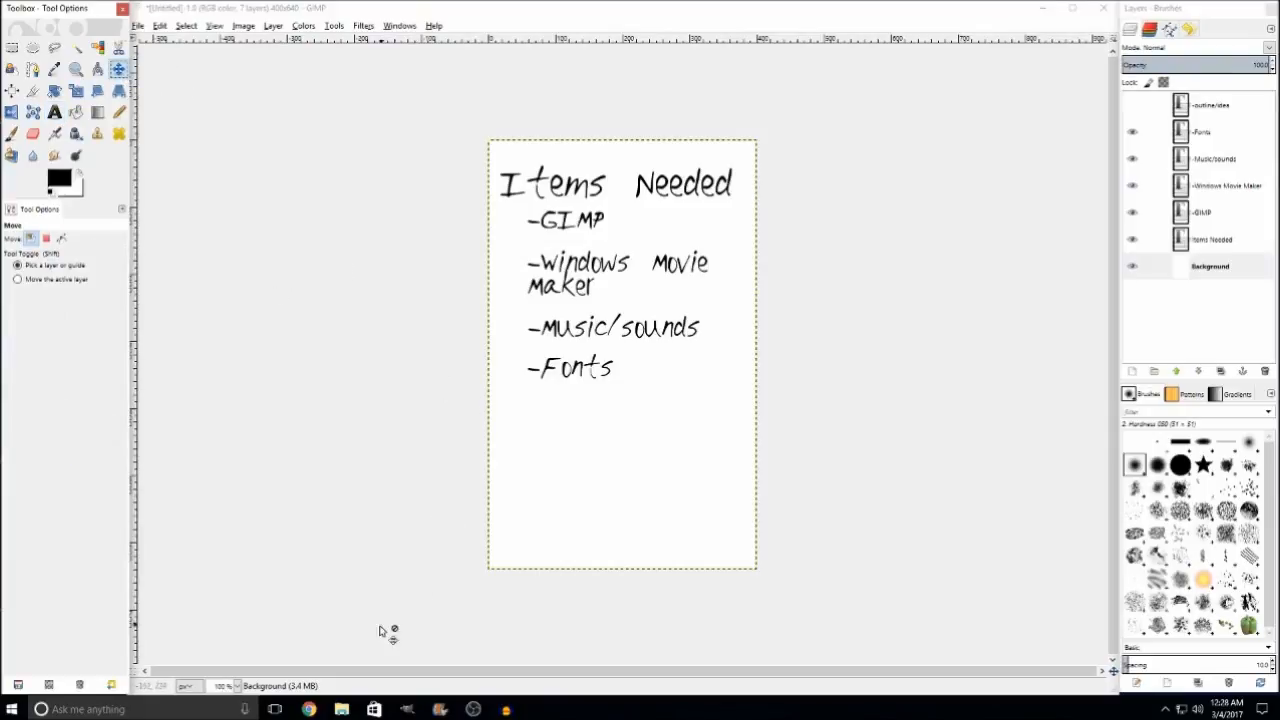
Step: Switch to Chrome and browse the recently added fonts on the DaFont home page
{"action": "left_click", "coordinate": [309, 709]}
{"action": "left_click", "coordinate": [455, 7]}
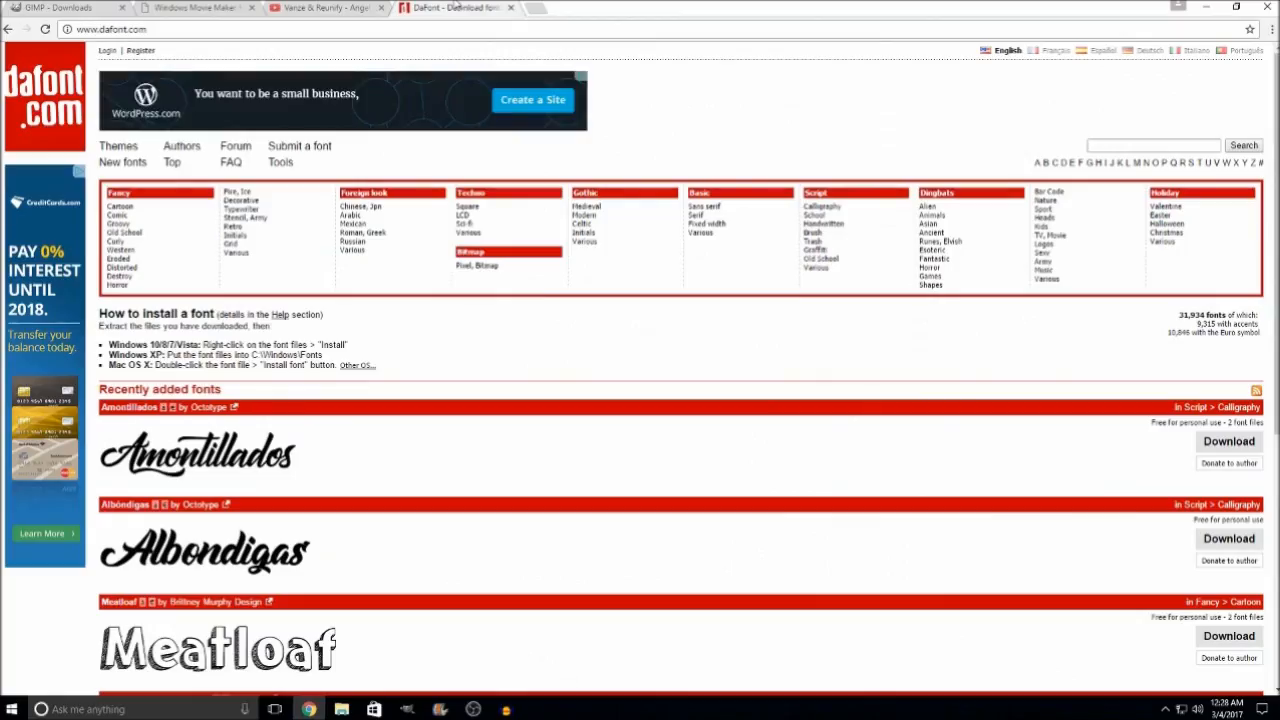
{"action": "scroll", "coordinate": [524, 410], "scroll_direction": "down", "scroll_amount": 3}
{"action": "scroll", "coordinate": [526, 412], "scroll_direction": "down", "scroll_amount": 1}
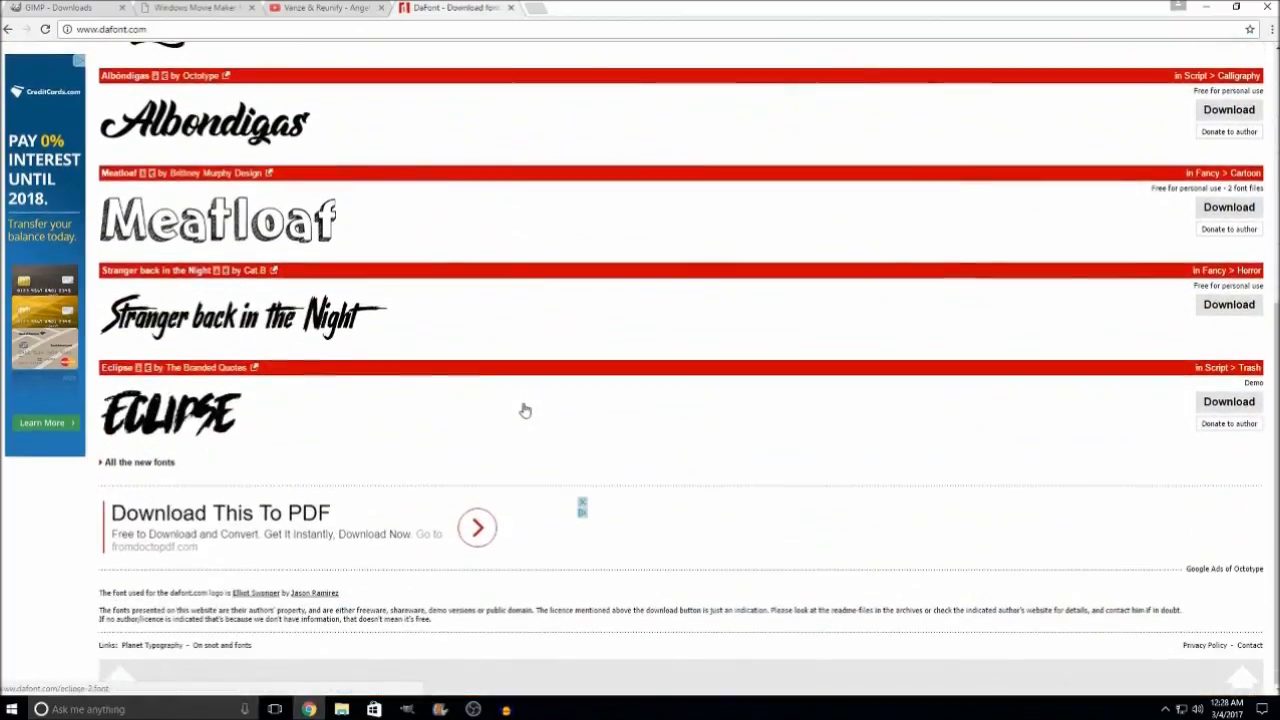
{"action": "scroll", "coordinate": [354, 410], "scroll_direction": "up", "scroll_amount": 4}
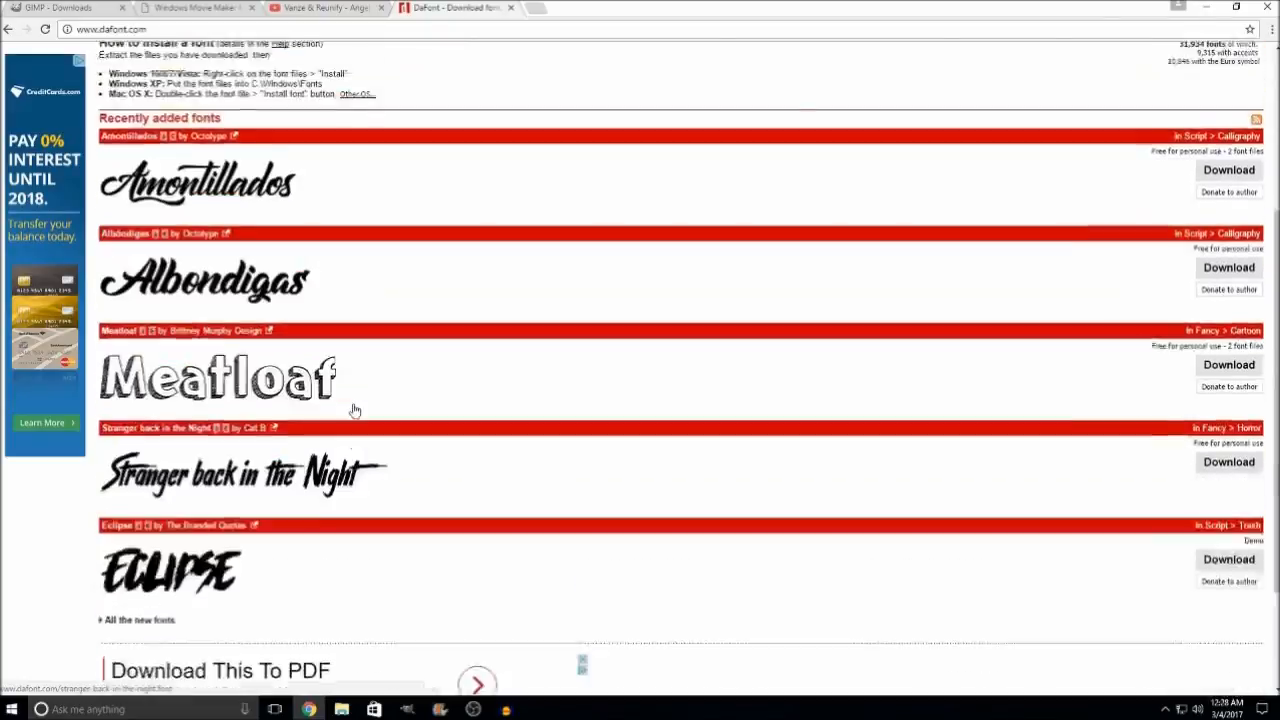
{"action": "scroll", "coordinate": [354, 414], "scroll_direction": "down", "scroll_amount": 4}
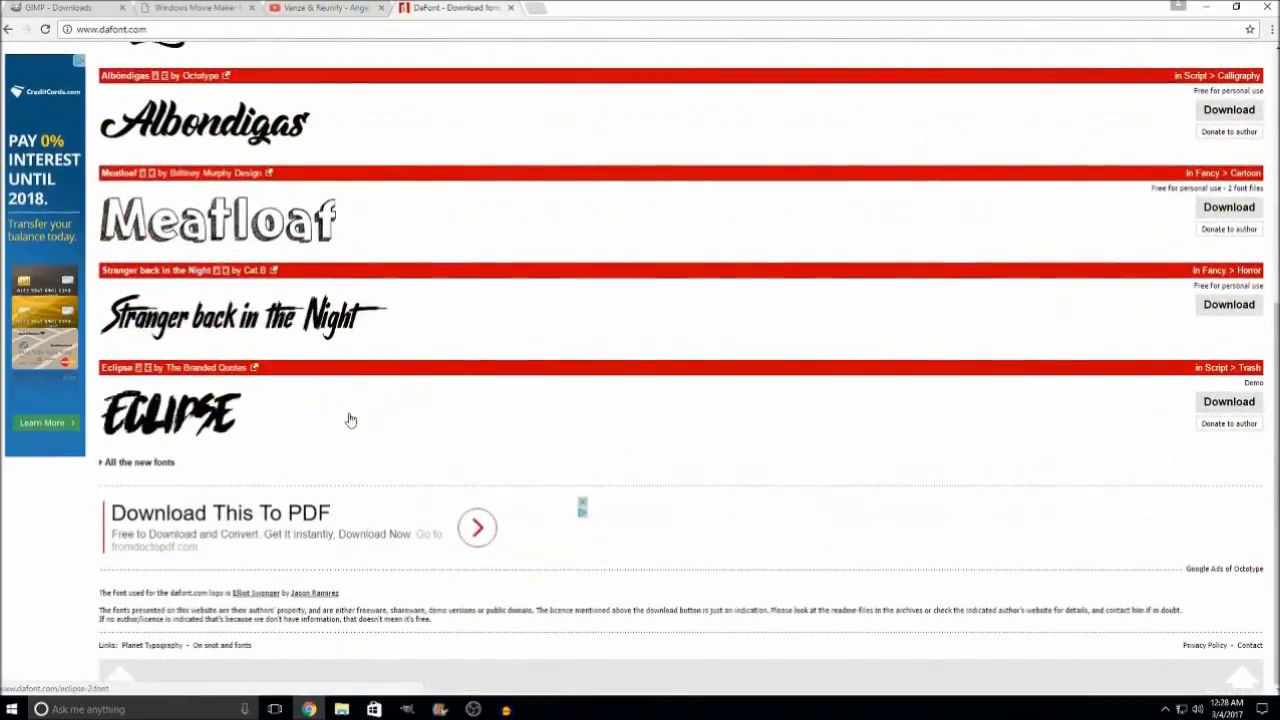
Step: Try to open DaFont's list of all new fonts, go back, and close the browser
{"action": "left_click", "coordinate": [163, 466]}
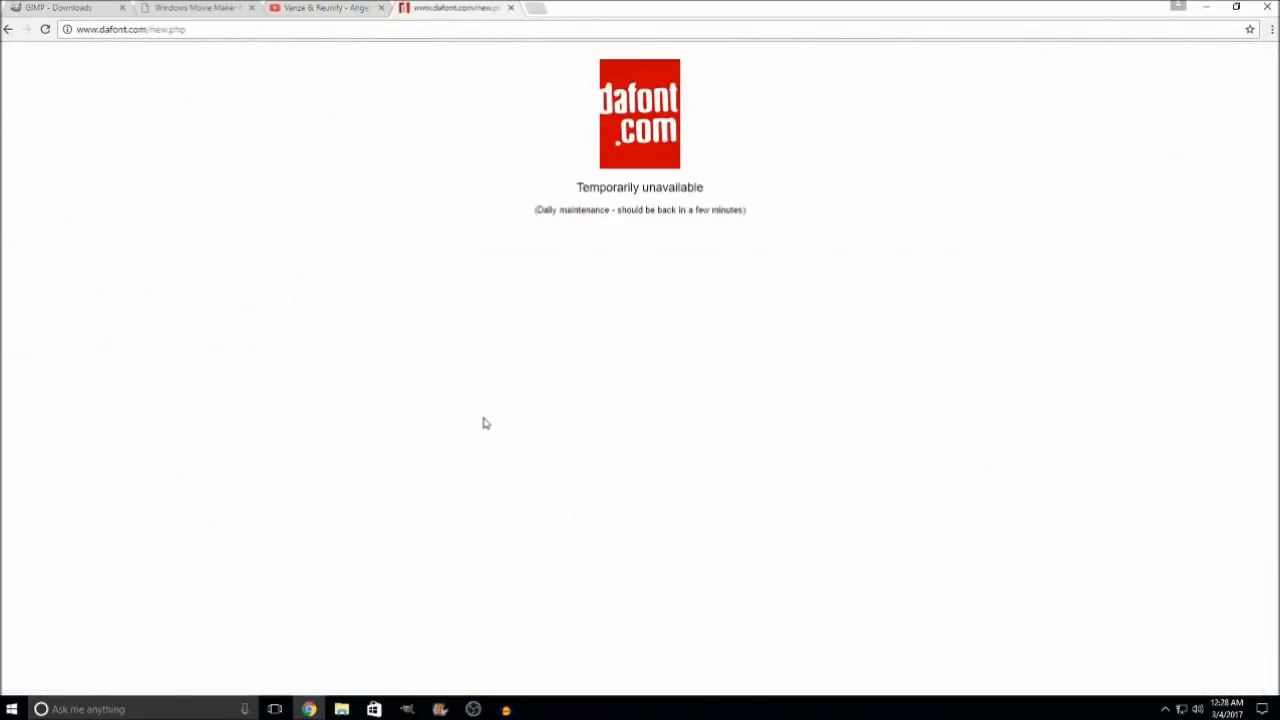
{"action": "left_click", "coordinate": [8, 29]}
{"action": "left_click", "coordinate": [1267, 7]}
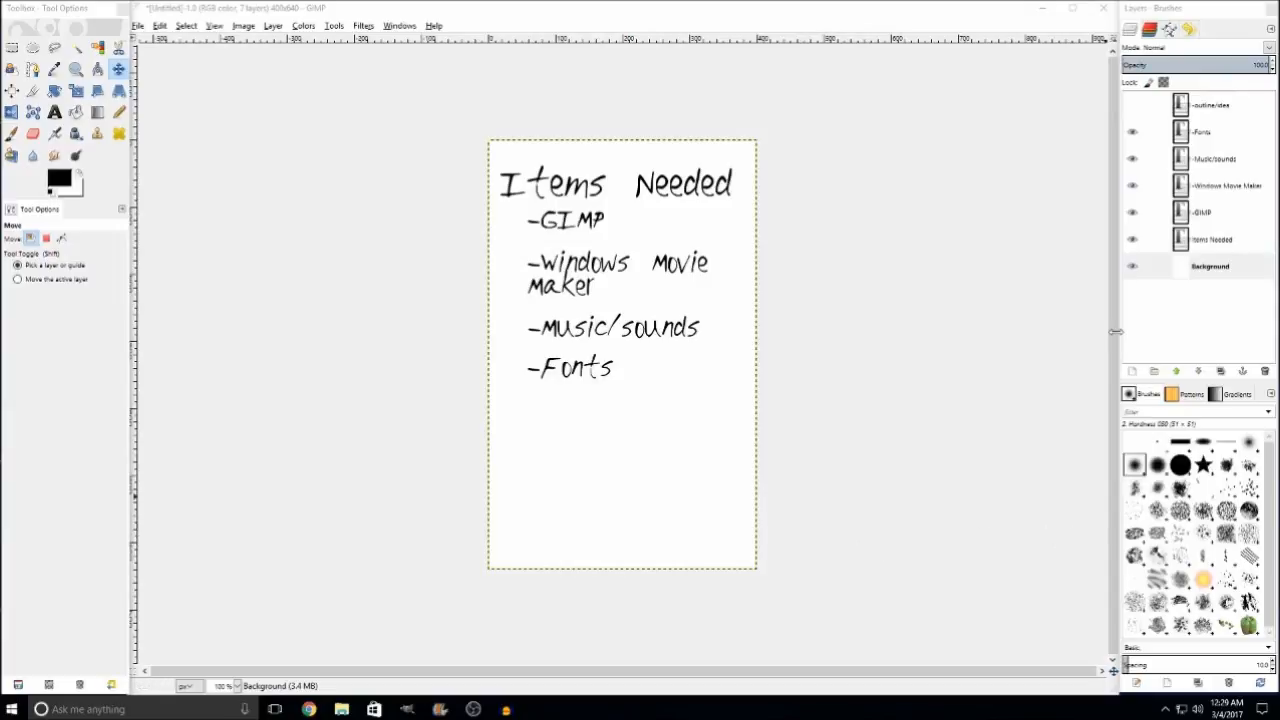
Step: Make the "-outline/idea" layer visible, return to the Move tool, and close the Items Needed image without saving
{"action": "left_click", "coordinate": [56, 114]}
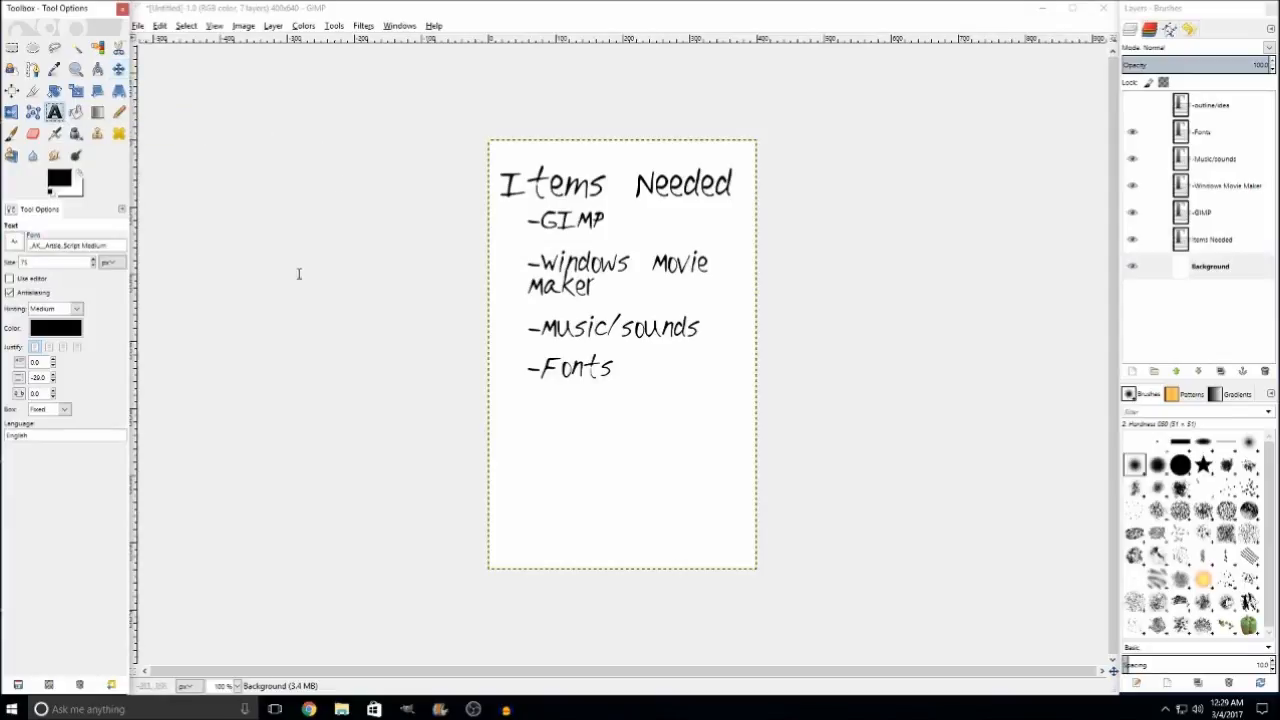
{"action": "left_click", "coordinate": [1133, 107]}
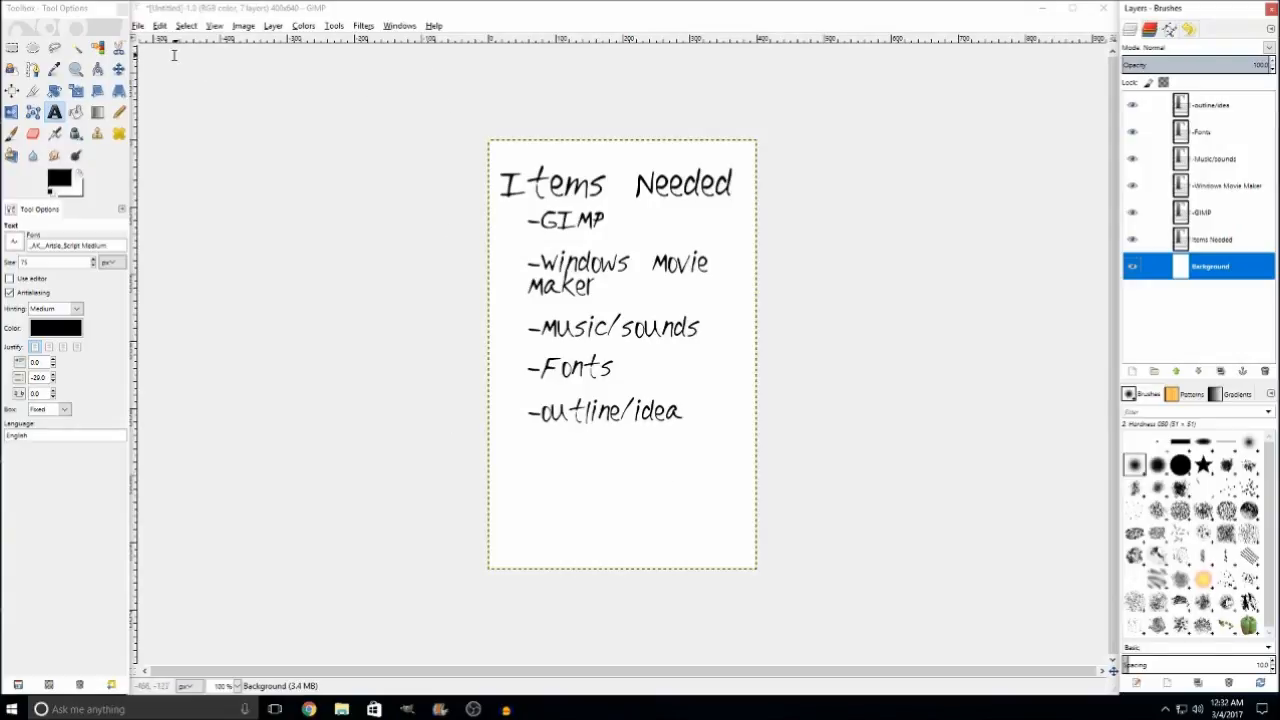
{"action": "left_click", "coordinate": [118, 68]}
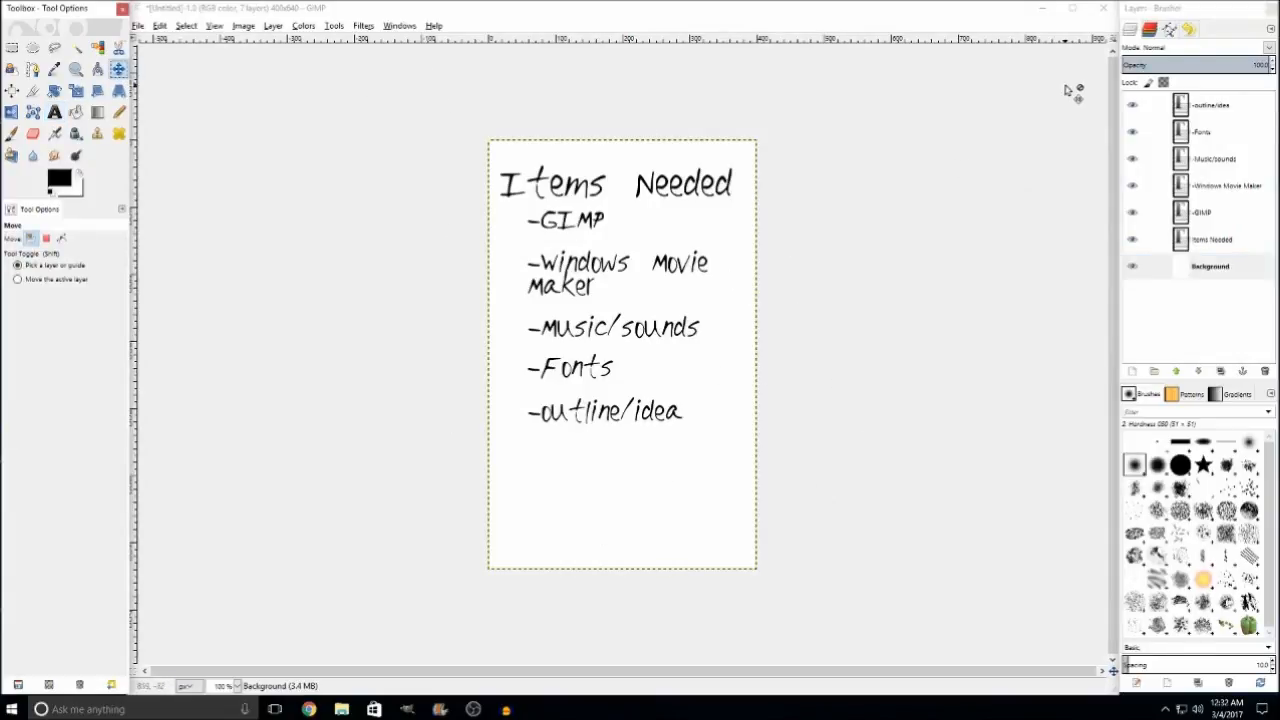
{"action": "left_click", "coordinate": [1103, 8]}
{"action": "left_click", "coordinate": [630, 427]}
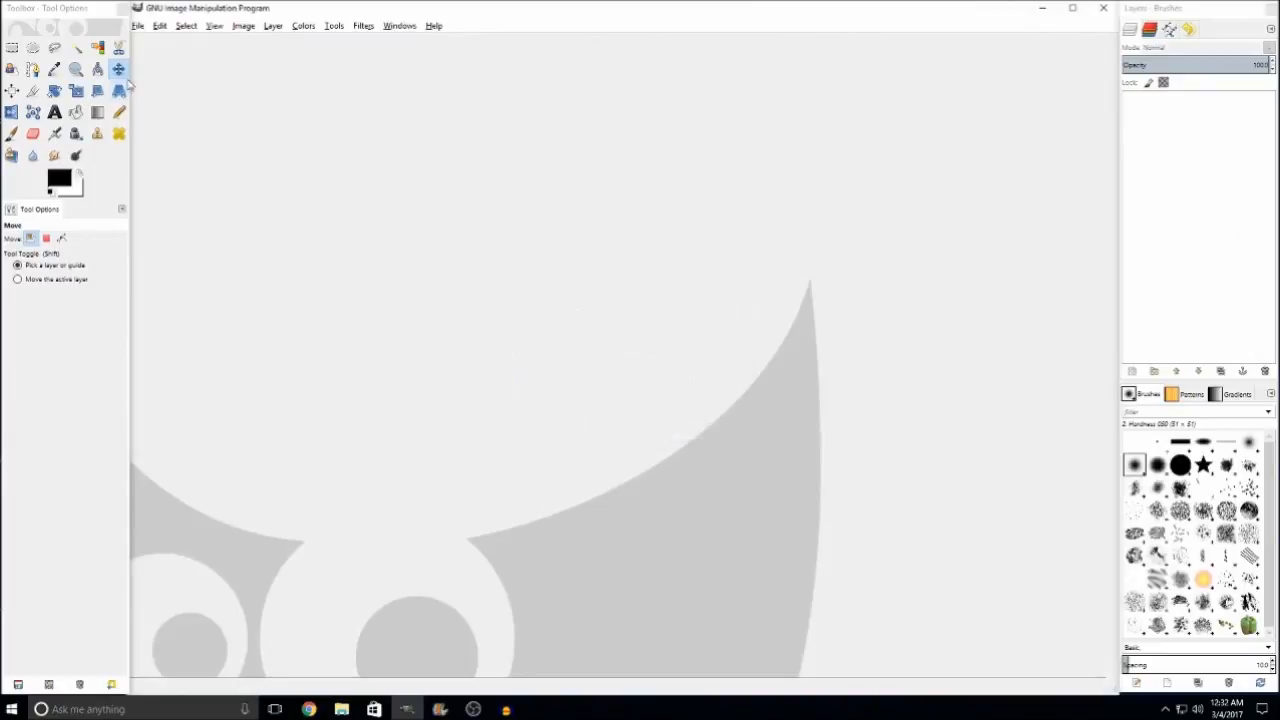
Step: Open 1.jpg from the Intro folder in Pictures > Youtube > Youtube New Graphics, with the Move tool active
{"action": "left_click", "coordinate": [138, 25]}
{"action": "left_click", "coordinate": [159, 69]}
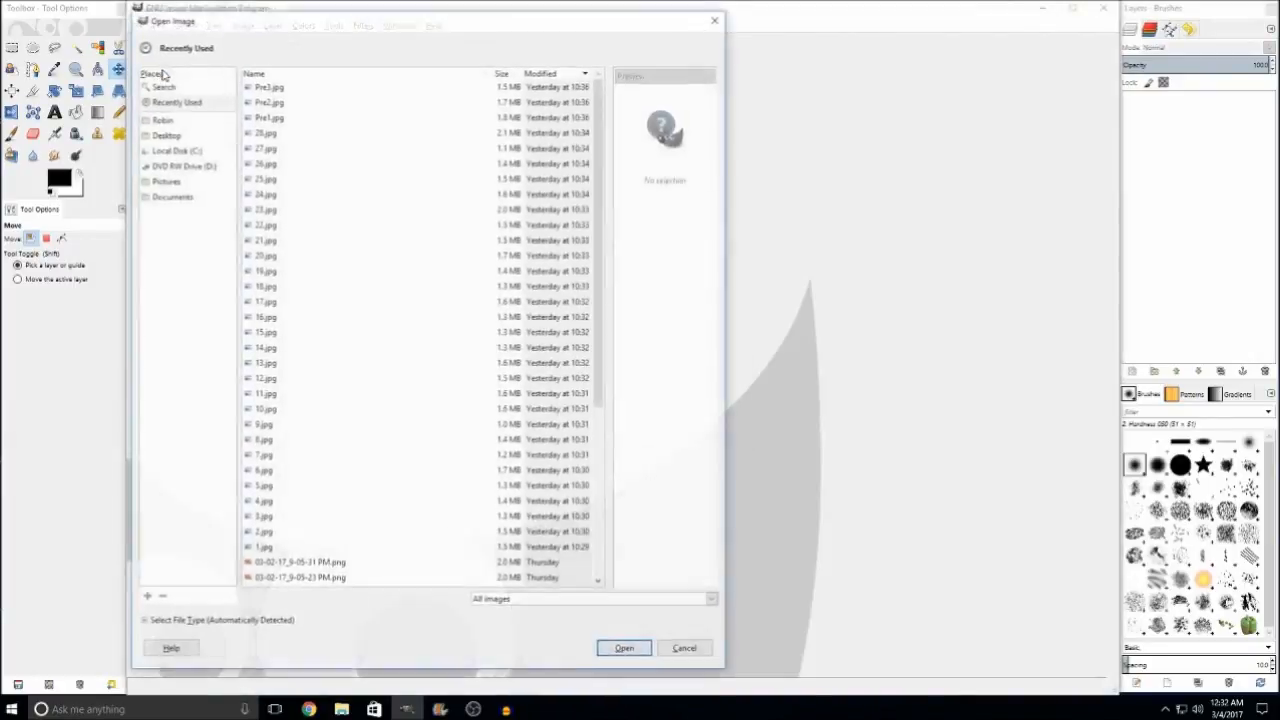
{"action": "left_click", "coordinate": [164, 181]}
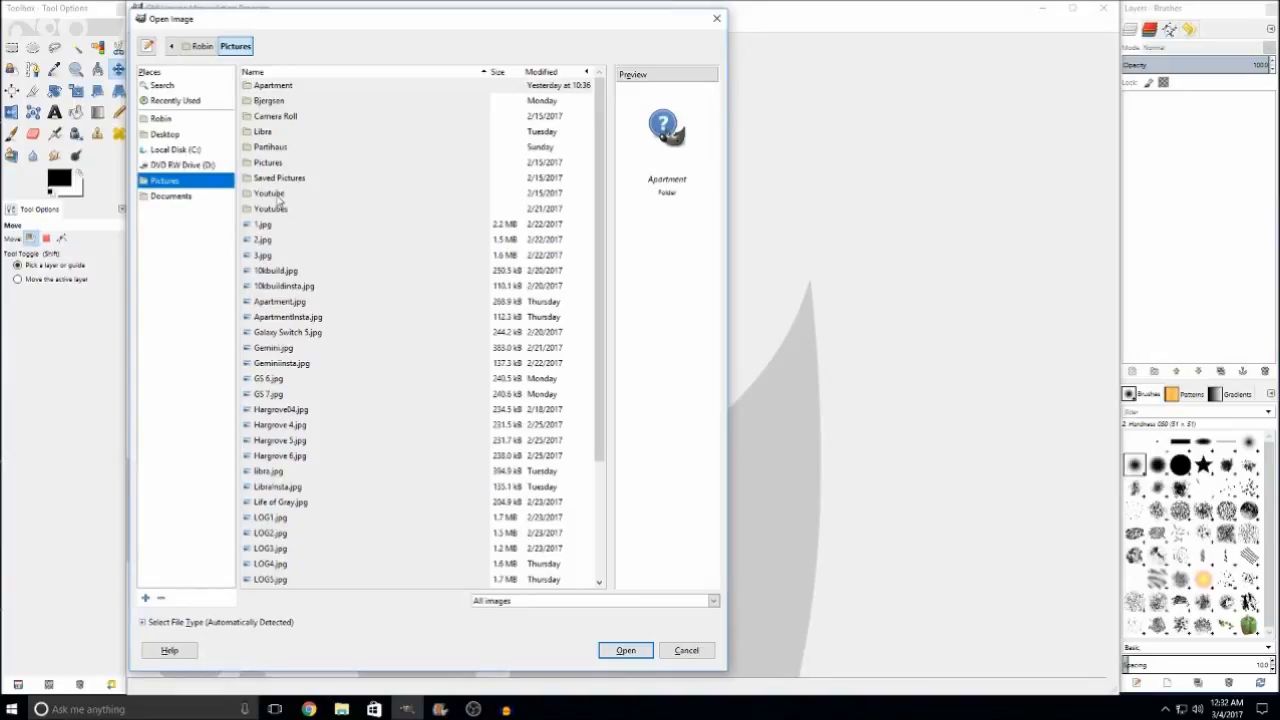
{"action": "double_click", "coordinate": [275, 194]}
{"action": "double_click", "coordinate": [258, 84]}
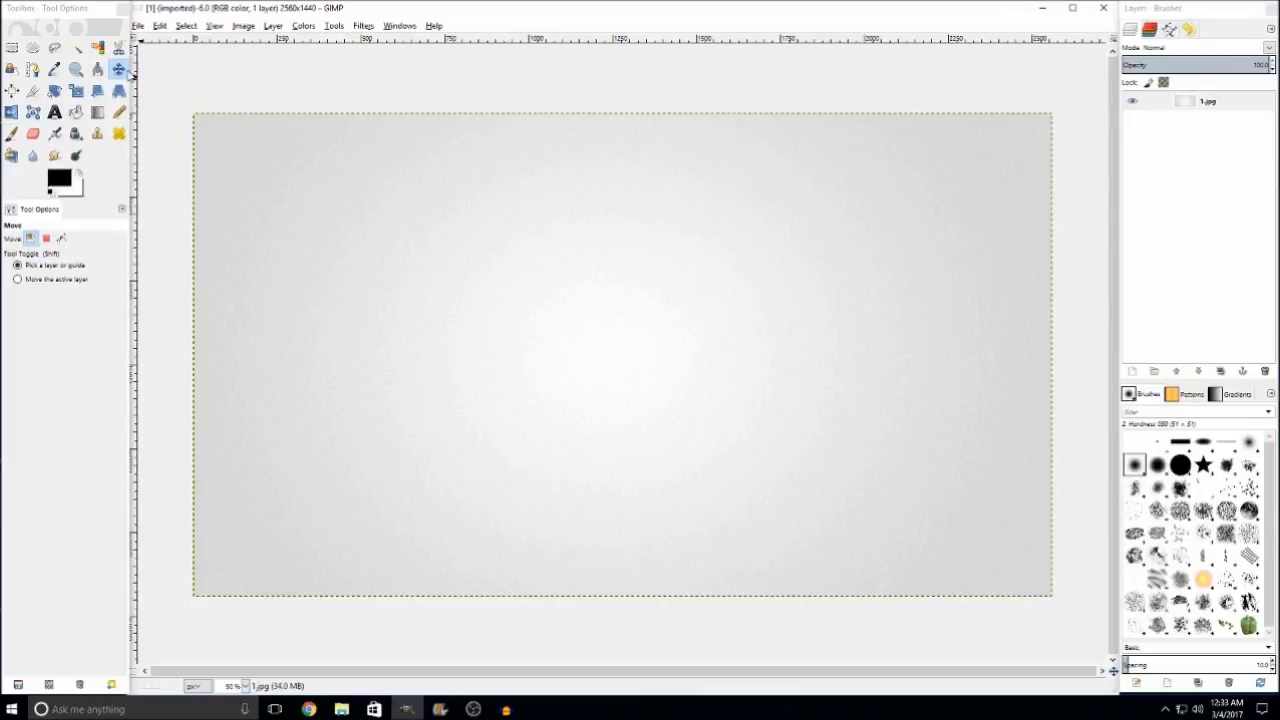
{"action": "left_click", "coordinate": [118, 68]}
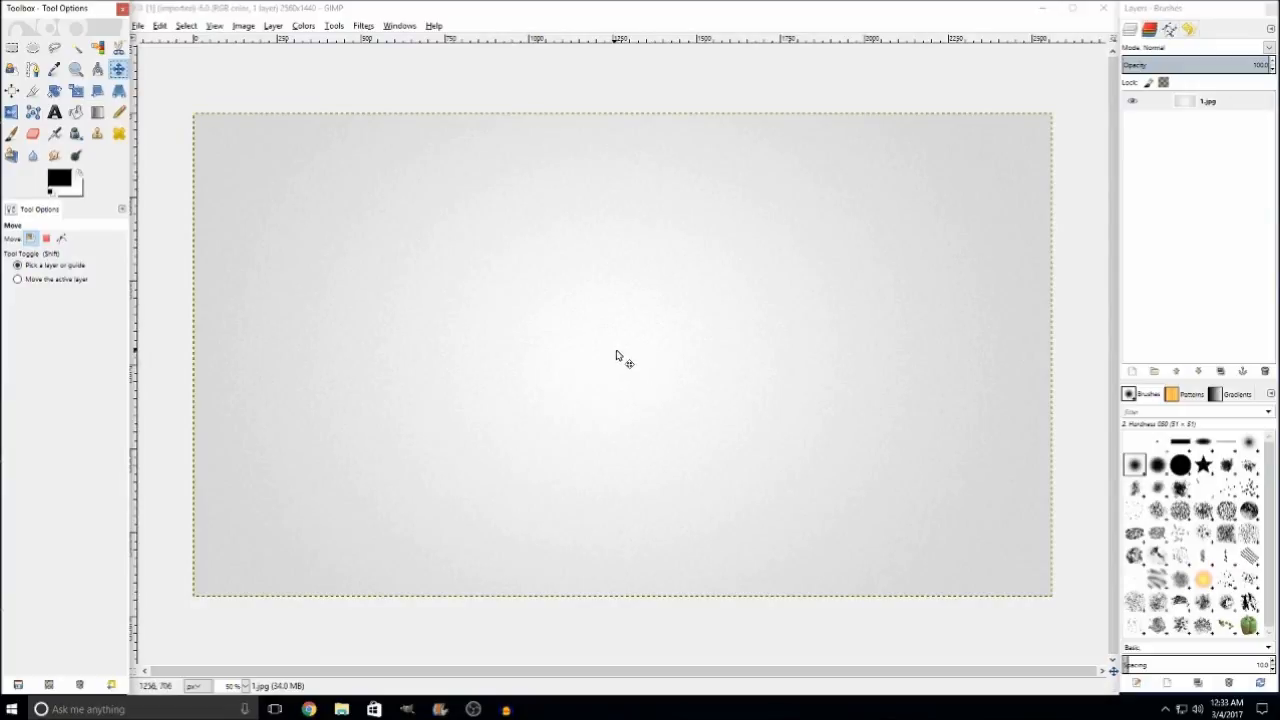
Step: Sample the light centre of the background with the Color Picker and inspect its color values without changing them
{"action": "left_click", "coordinate": [77, 48]}
{"action": "left_click", "coordinate": [54, 68]}
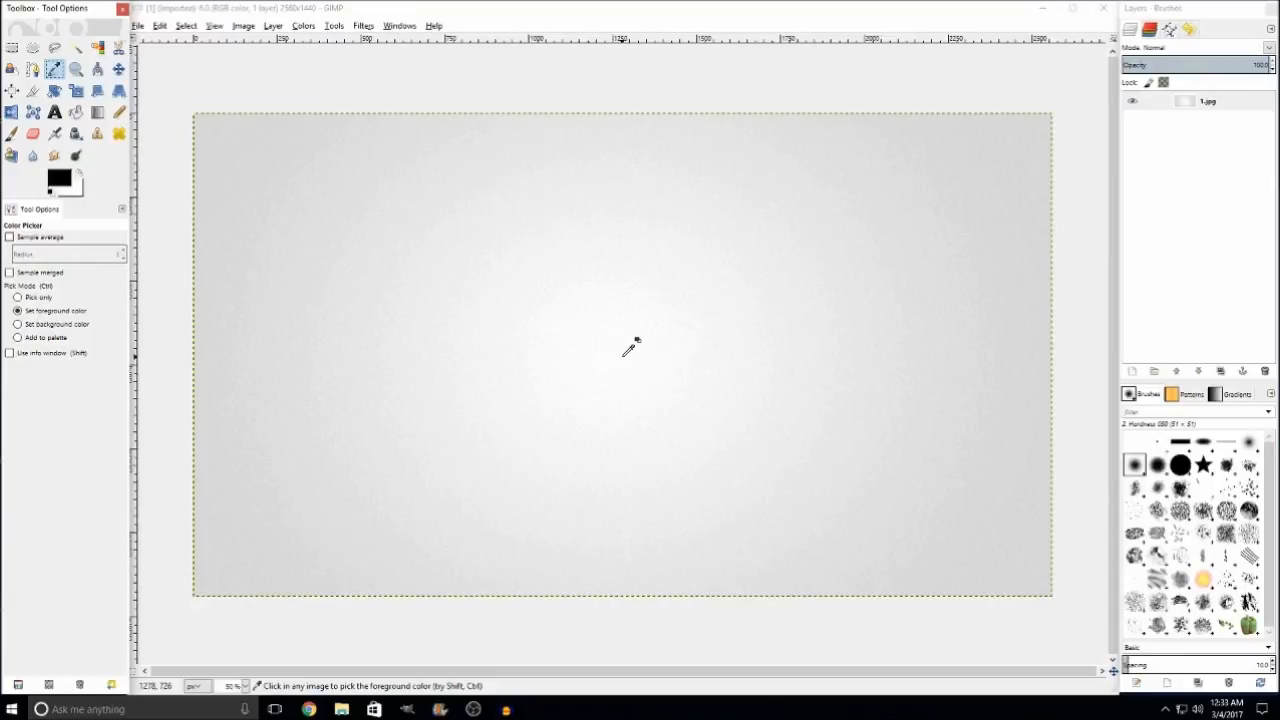
{"action": "left_click", "coordinate": [626, 346]}
{"action": "left_click", "coordinate": [54, 176]}
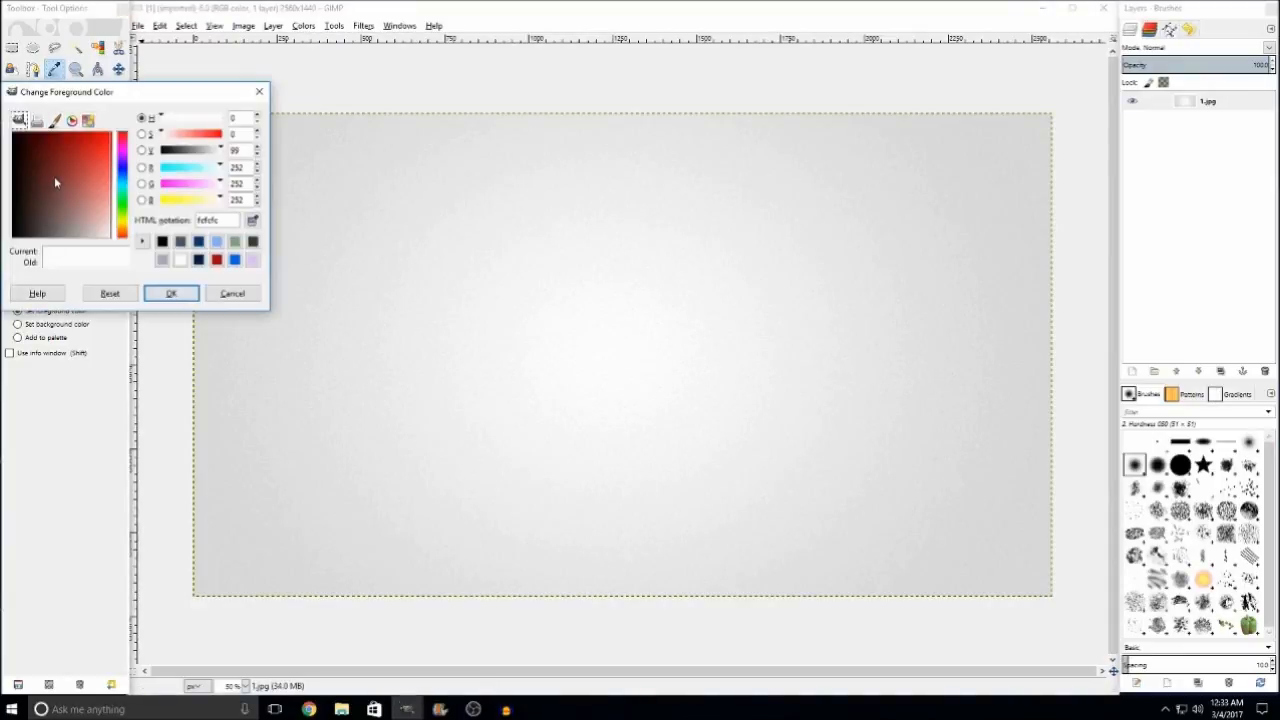
{"action": "left_click", "coordinate": [233, 292]}
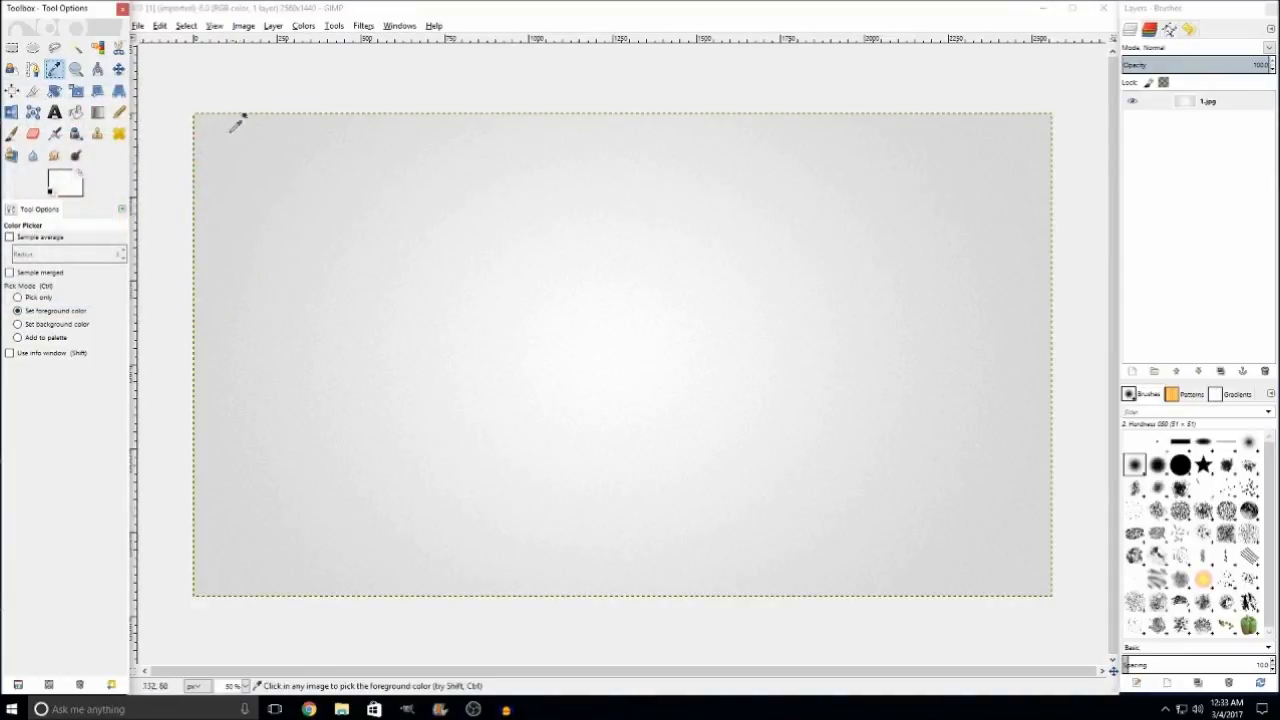
Step: Sample the grey at the background's upper-left corner as the foreground color and return to the Move tool
{"action": "left_click", "coordinate": [200, 118]}
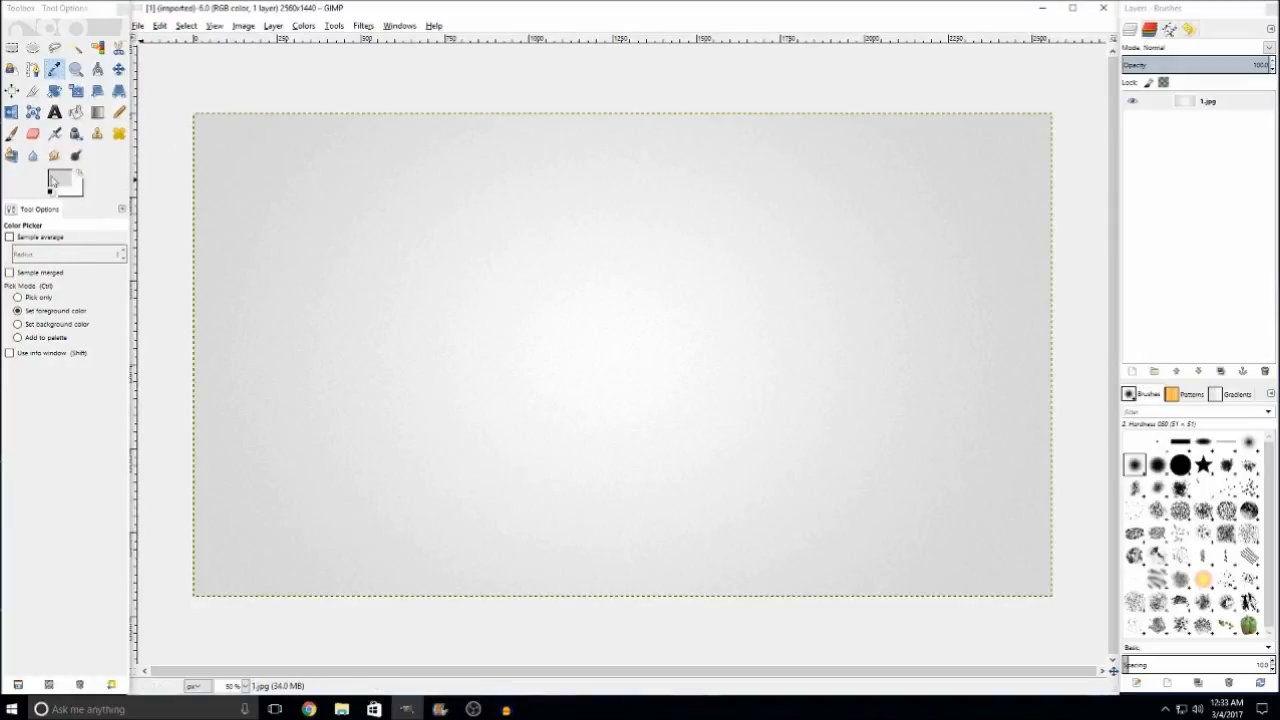
{"action": "left_click", "coordinate": [80, 176]}
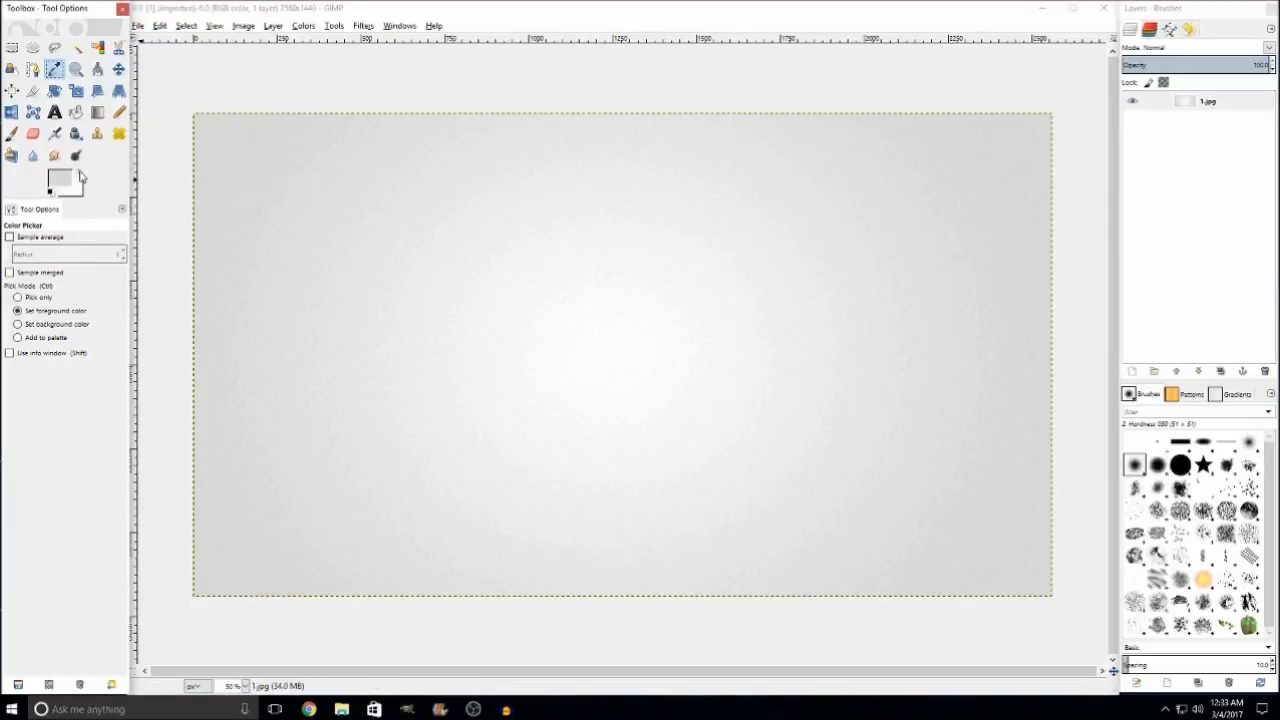
{"action": "left_click", "coordinate": [118, 69]}
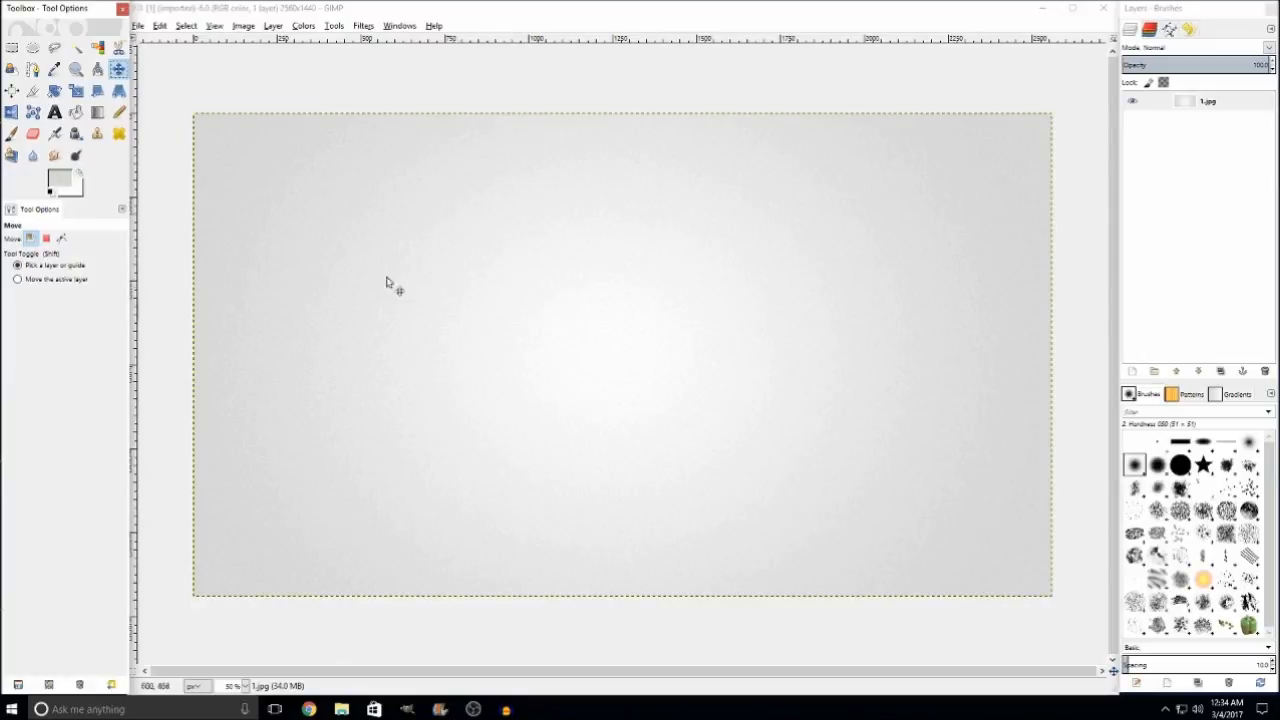
Step: Add Logo 2 Transparent.png and Plumbob Transparent.png from the Youtube New Graphics folder as layers, keeping them hidden, and select the 1.jpg layer
{"action": "left_click", "coordinate": [138, 26]}
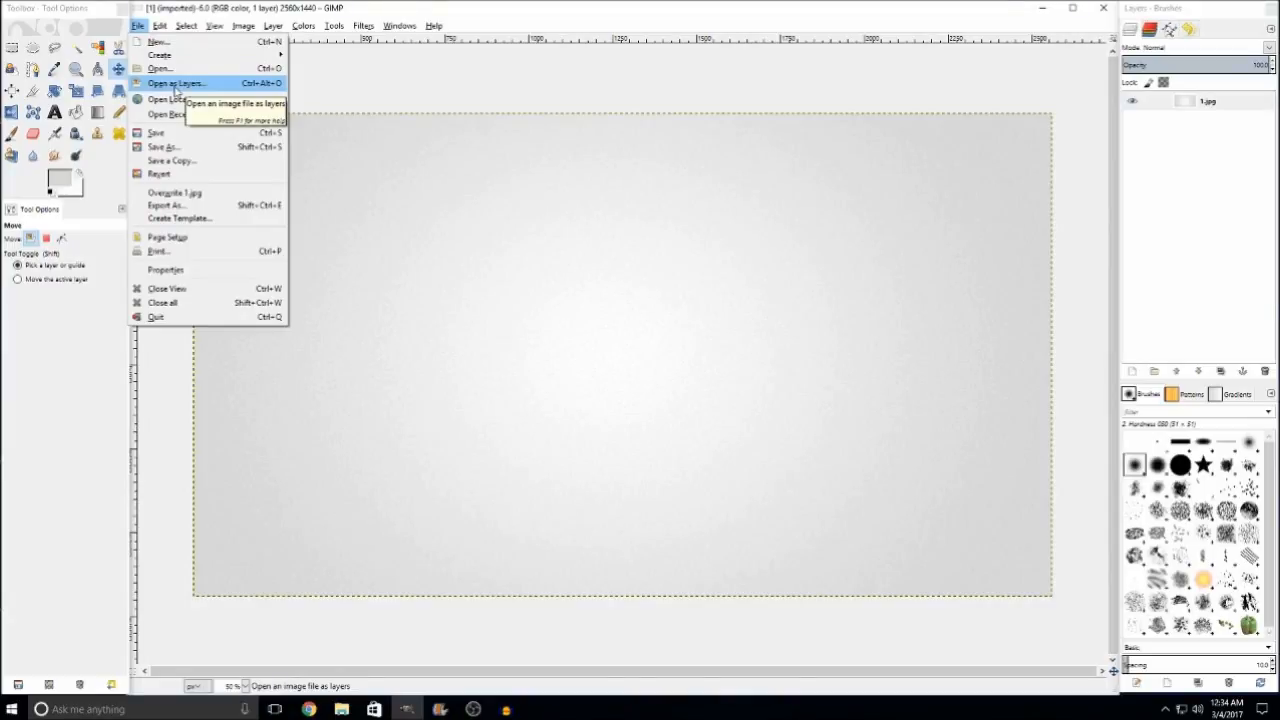
{"action": "left_click", "coordinate": [175, 85]}
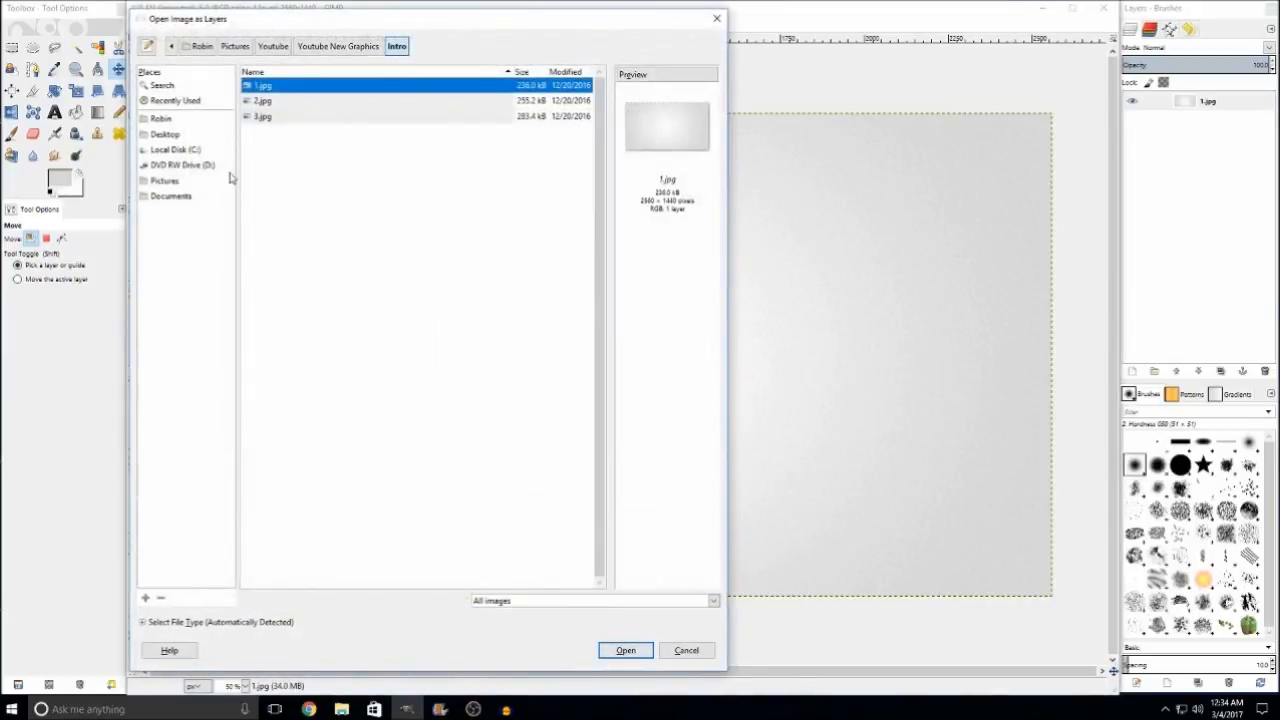
{"action": "left_click", "coordinate": [350, 45]}
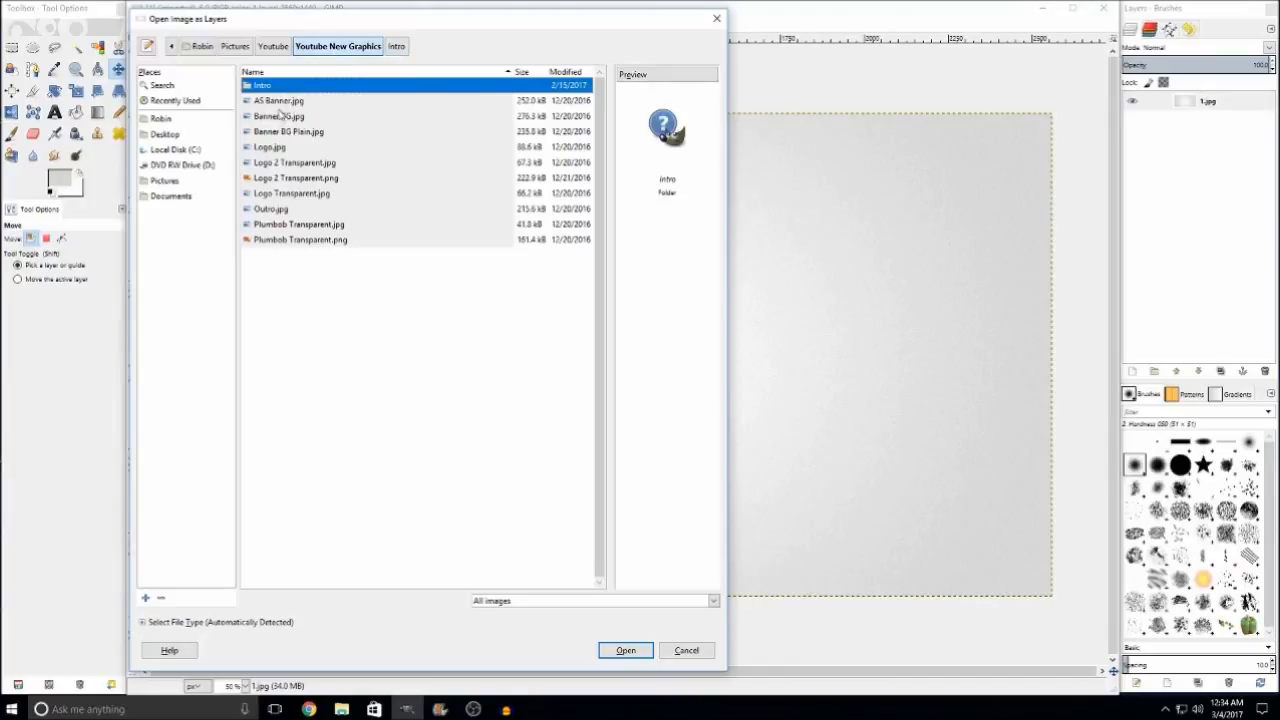
{"action": "left_click", "coordinate": [280, 104]}
{"action": "left_click", "coordinate": [289, 134]}
{"action": "left_click", "coordinate": [283, 118]}
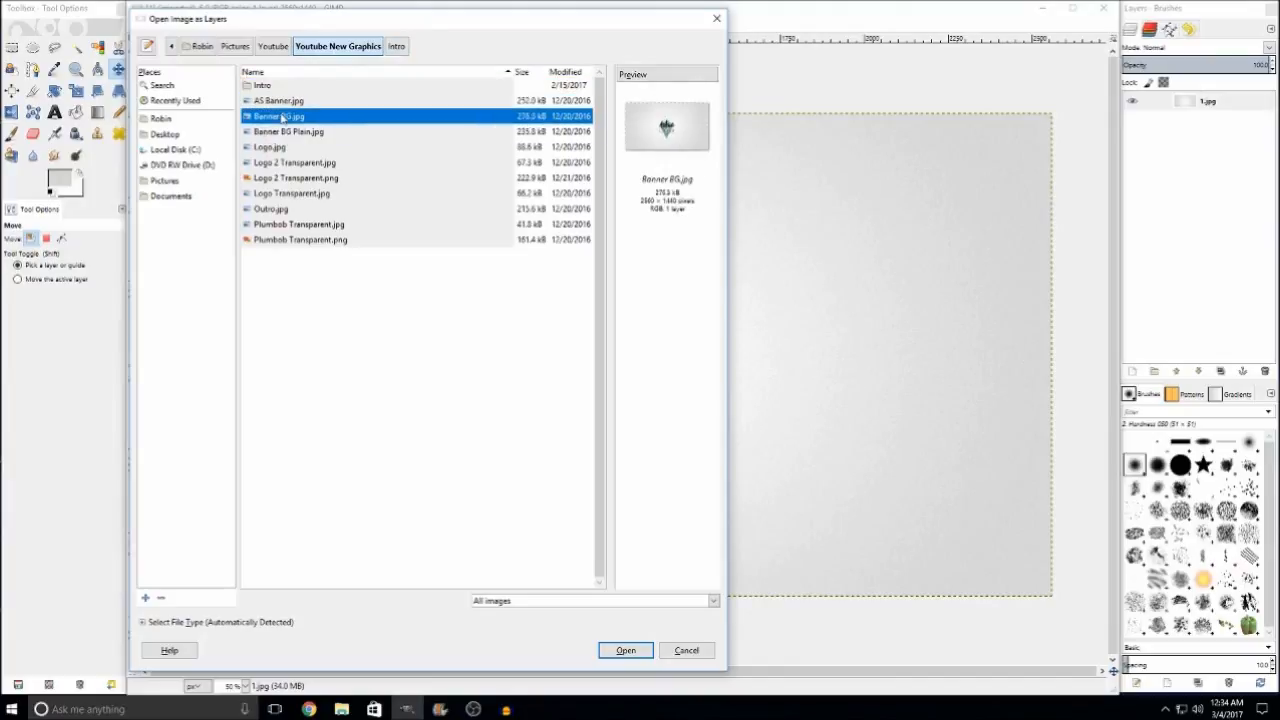
{"action": "left_click", "coordinate": [1209, 140]}
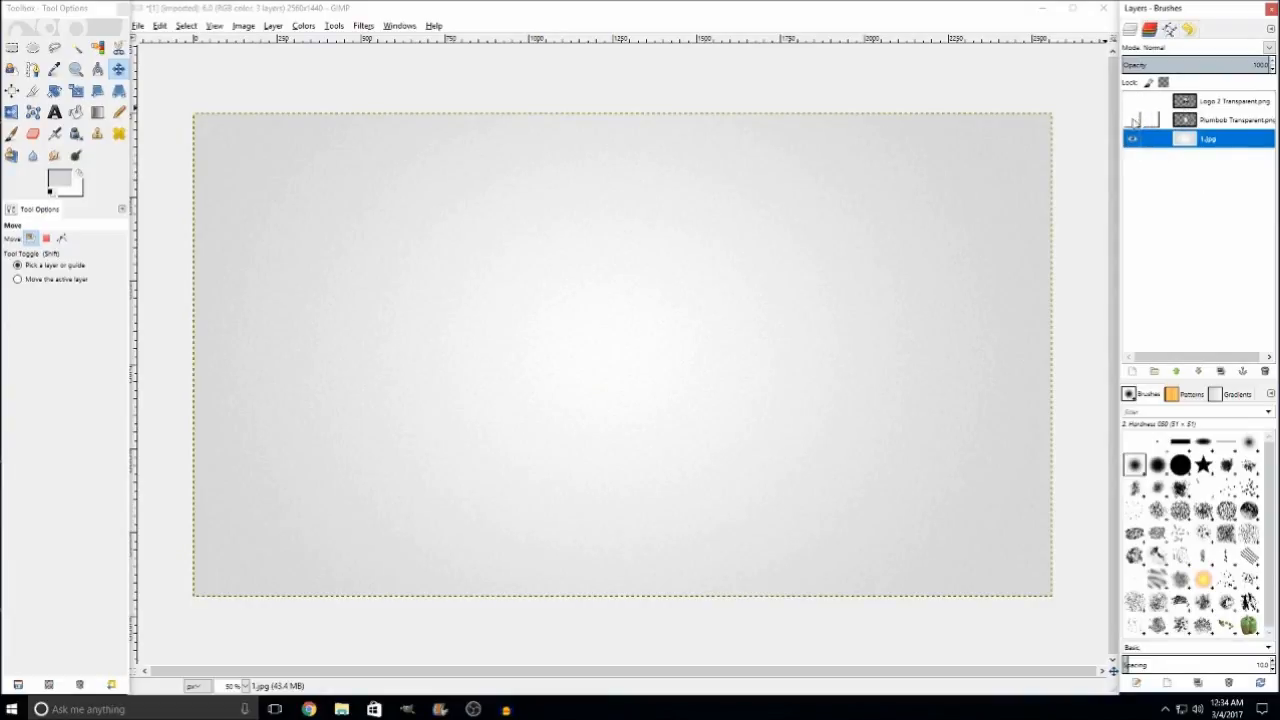
Step: Toggle the Plumbob Transparent.png layer on and off over the background, leaving it visible
{"action": "left_click", "coordinate": [1132, 120]}
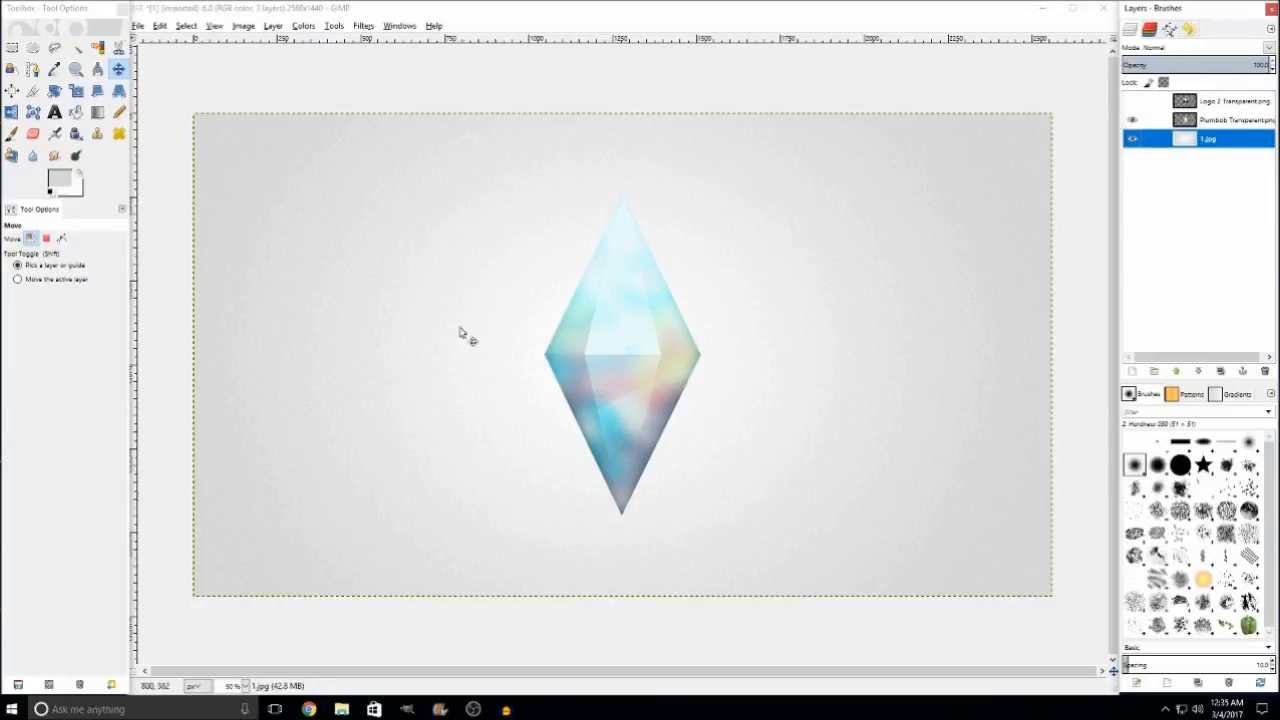
{"action": "left_click", "coordinate": [1132, 119]}
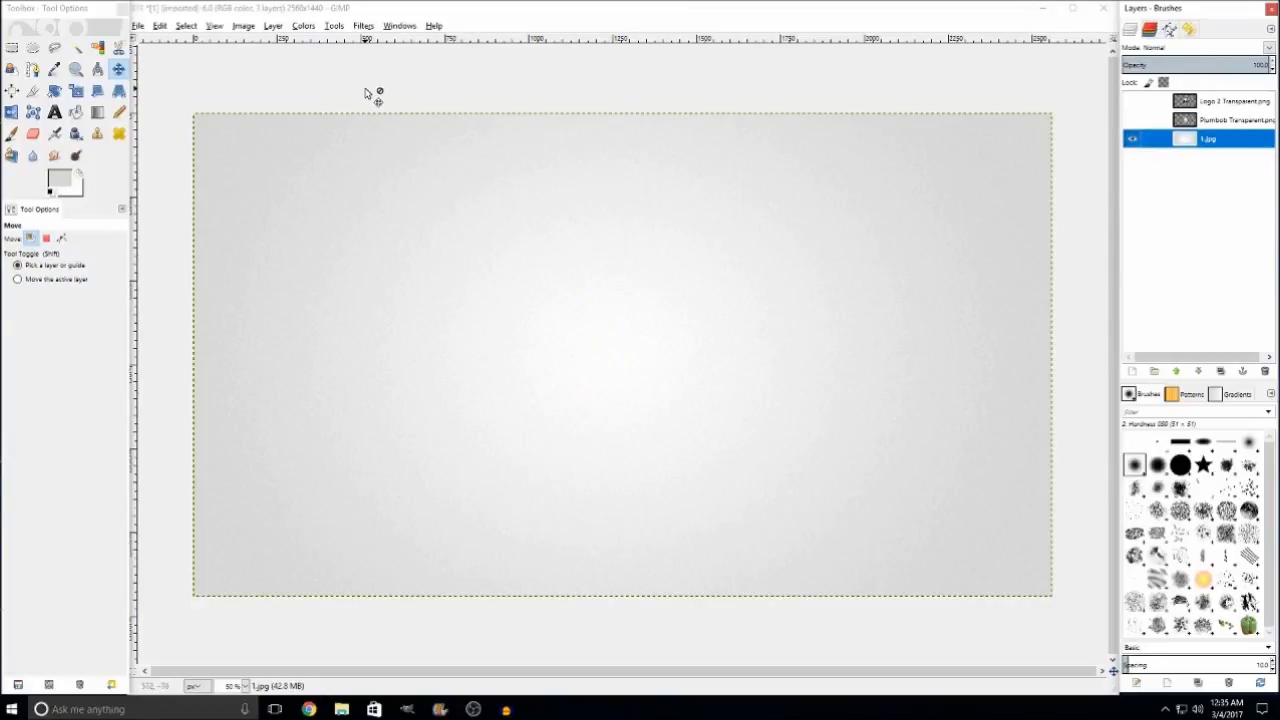
{"action": "left_click", "coordinate": [1132, 119]}
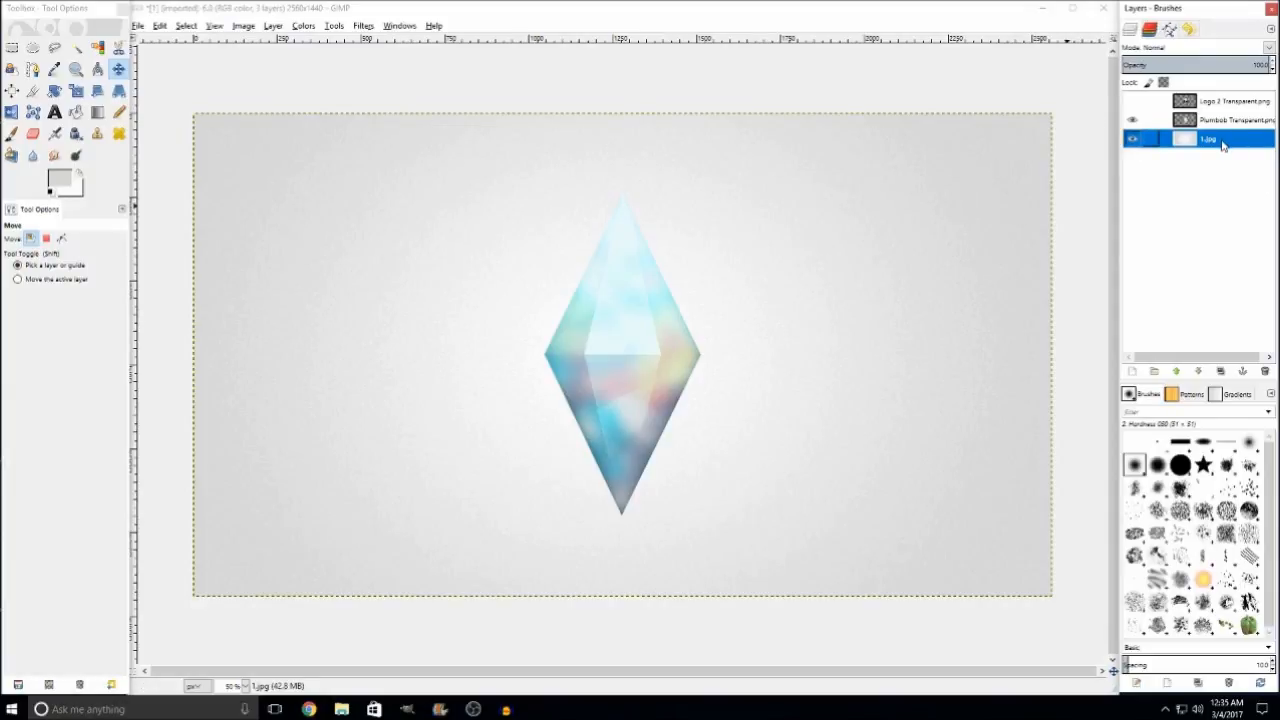
Step: Start an image export, preview the existing 2.jpg in the Intro folder, and cancel the export
{"action": "left_click", "coordinate": [139, 27]}
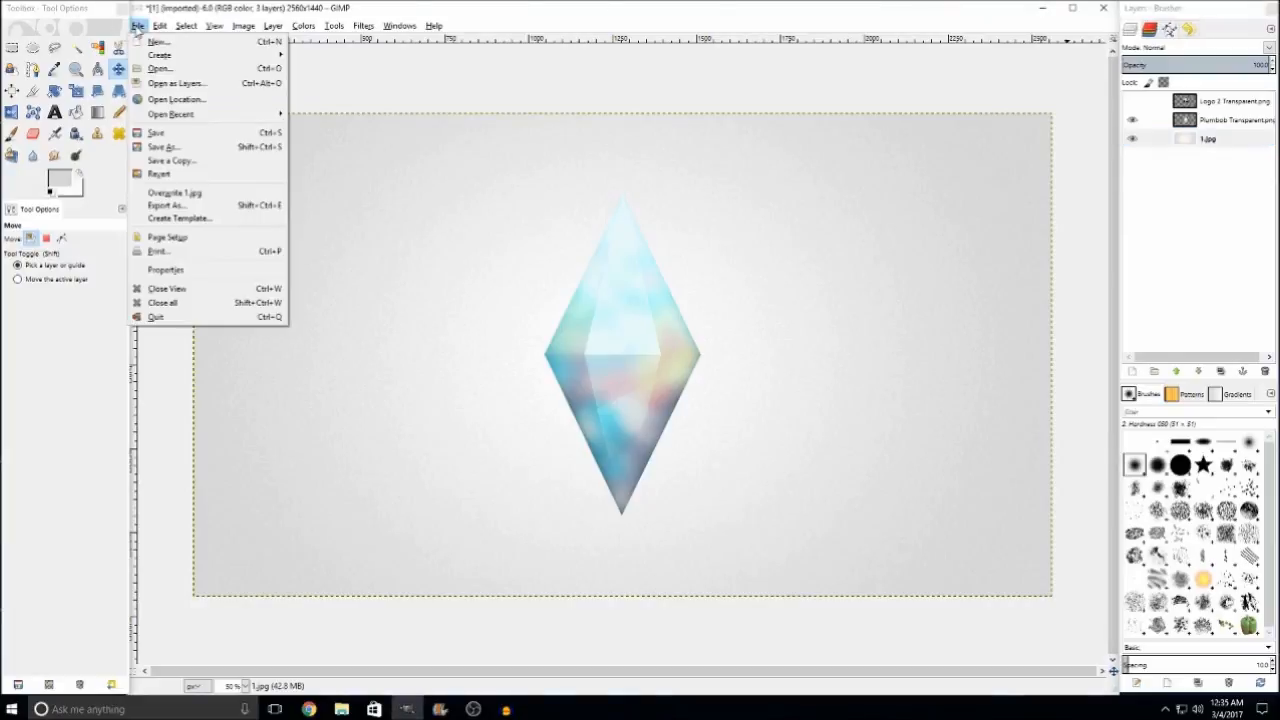
{"action": "left_click", "coordinate": [168, 205]}
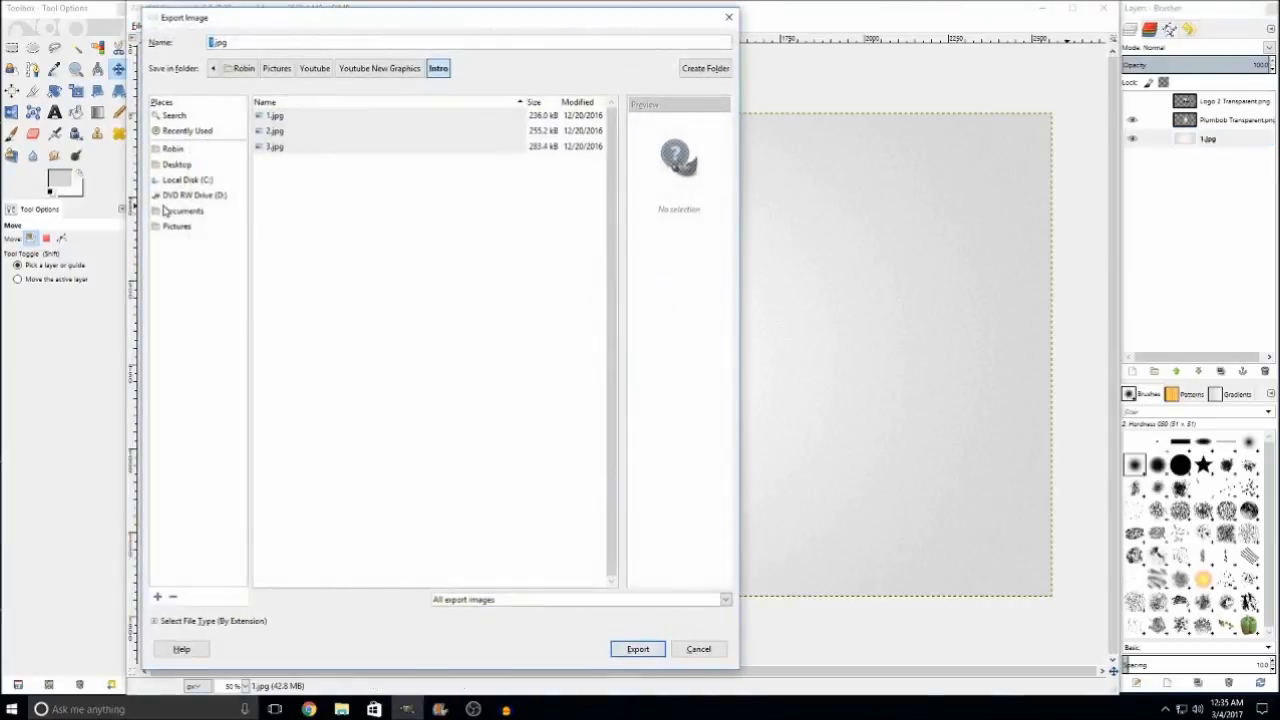
{"action": "left_click", "coordinate": [271, 134]}
{"action": "left_click", "coordinate": [698, 648]}
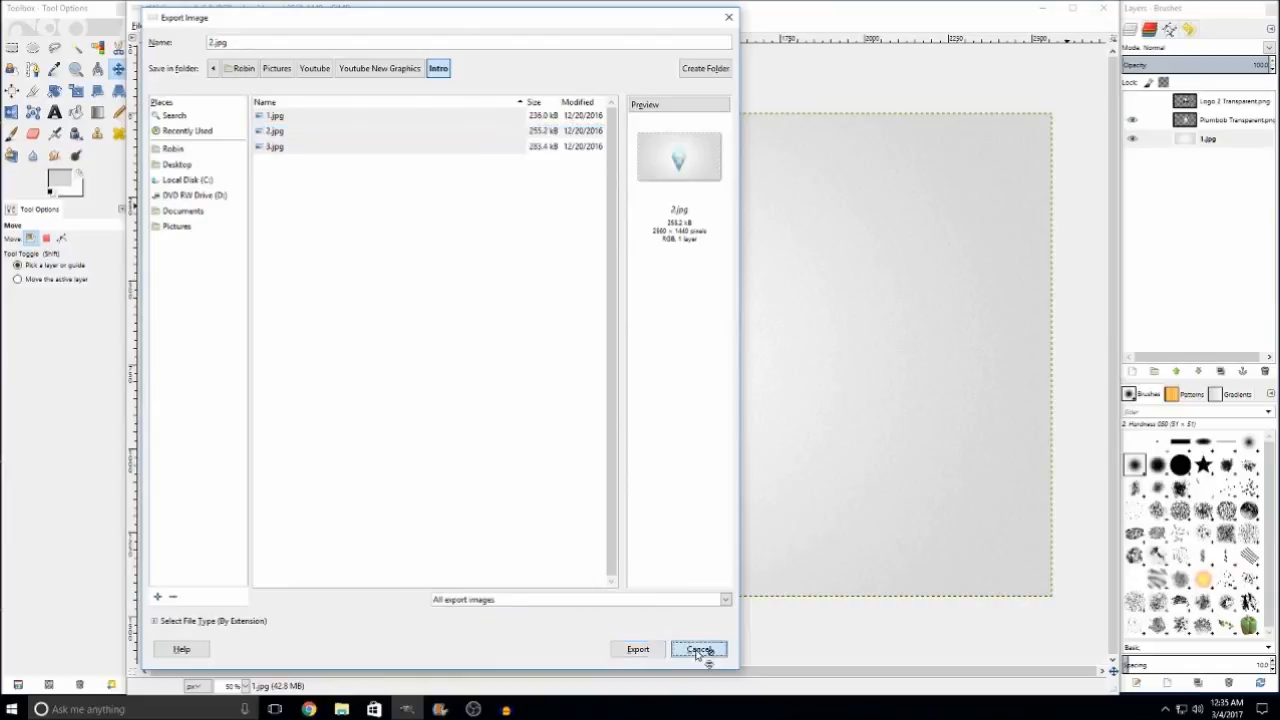
Step: Preview the Logo 2 Transparent.png layer without the plumbob layer, and make both layers visible together
{"action": "left_click", "coordinate": [1132, 119]}
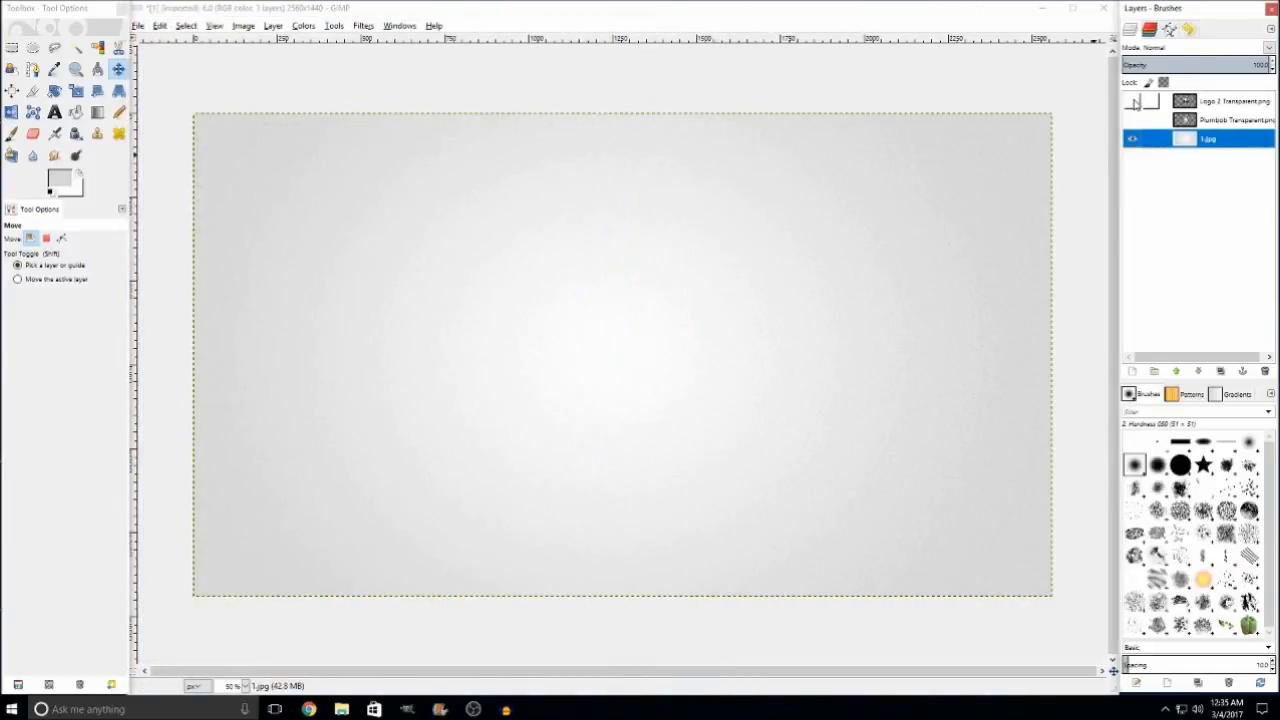
{"action": "left_click", "coordinate": [1134, 103]}
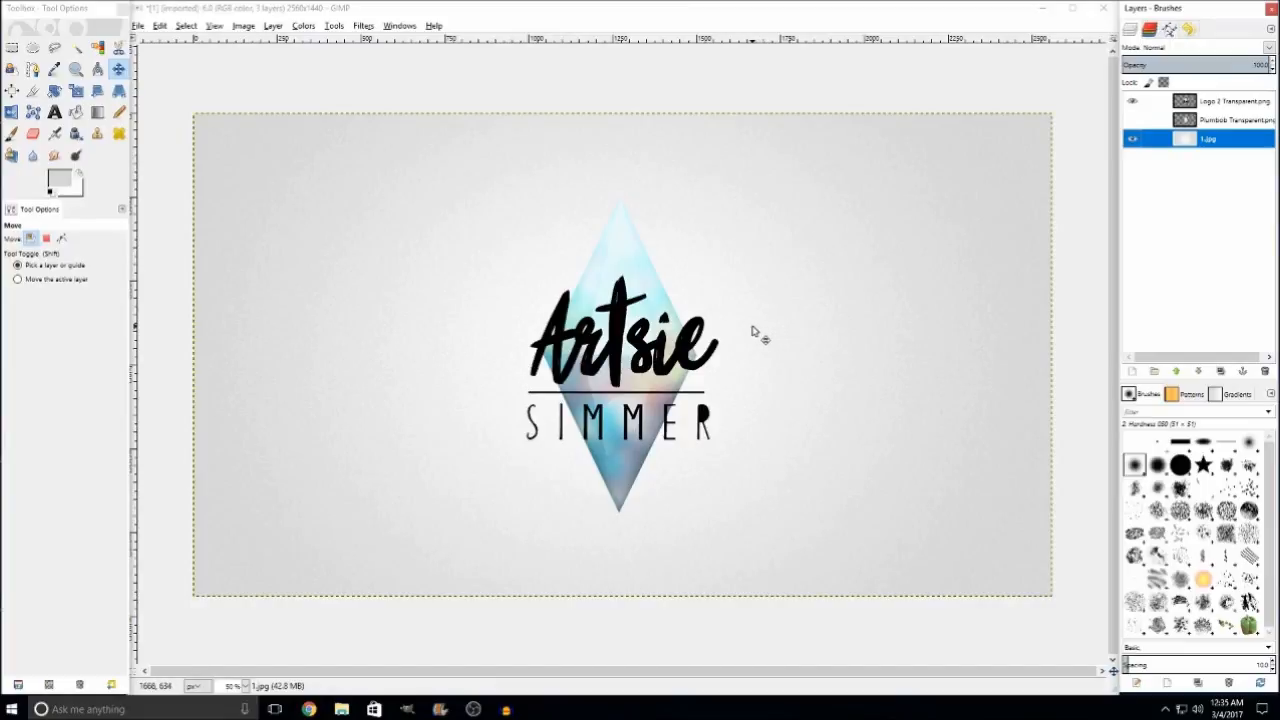
{"action": "left_click", "coordinate": [1132, 101]}
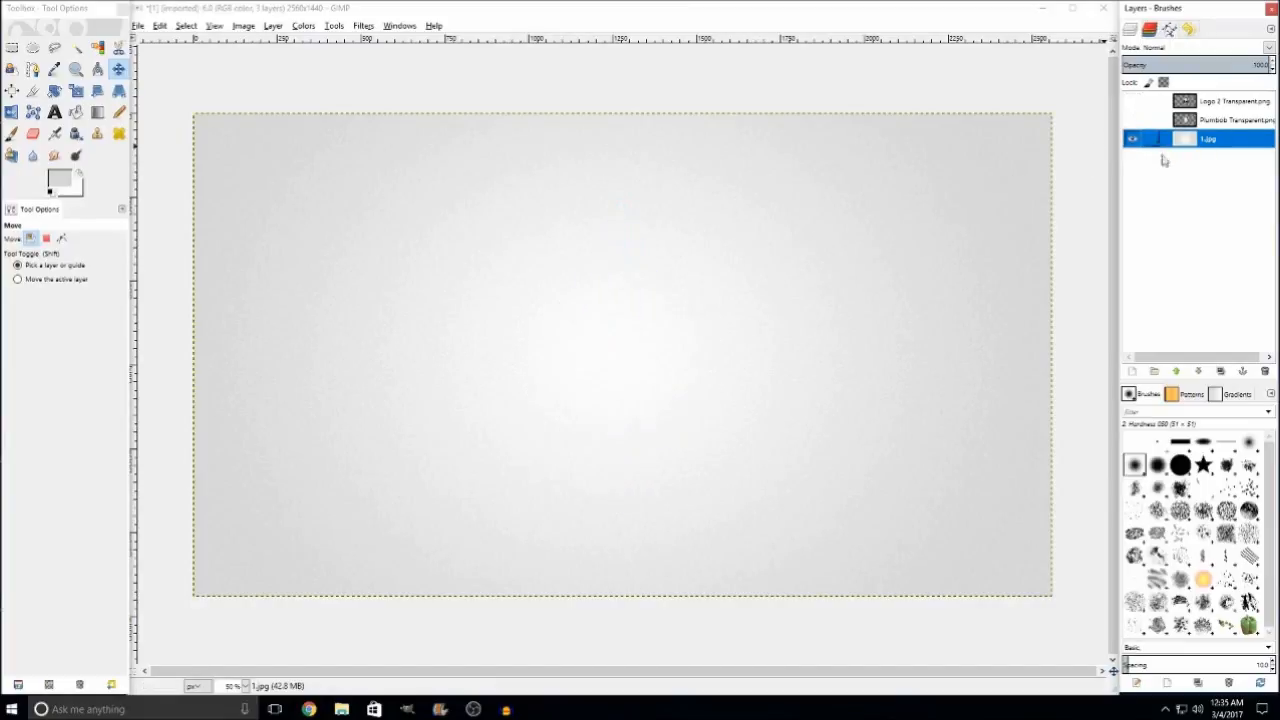
{"action": "left_click", "coordinate": [1132, 120]}
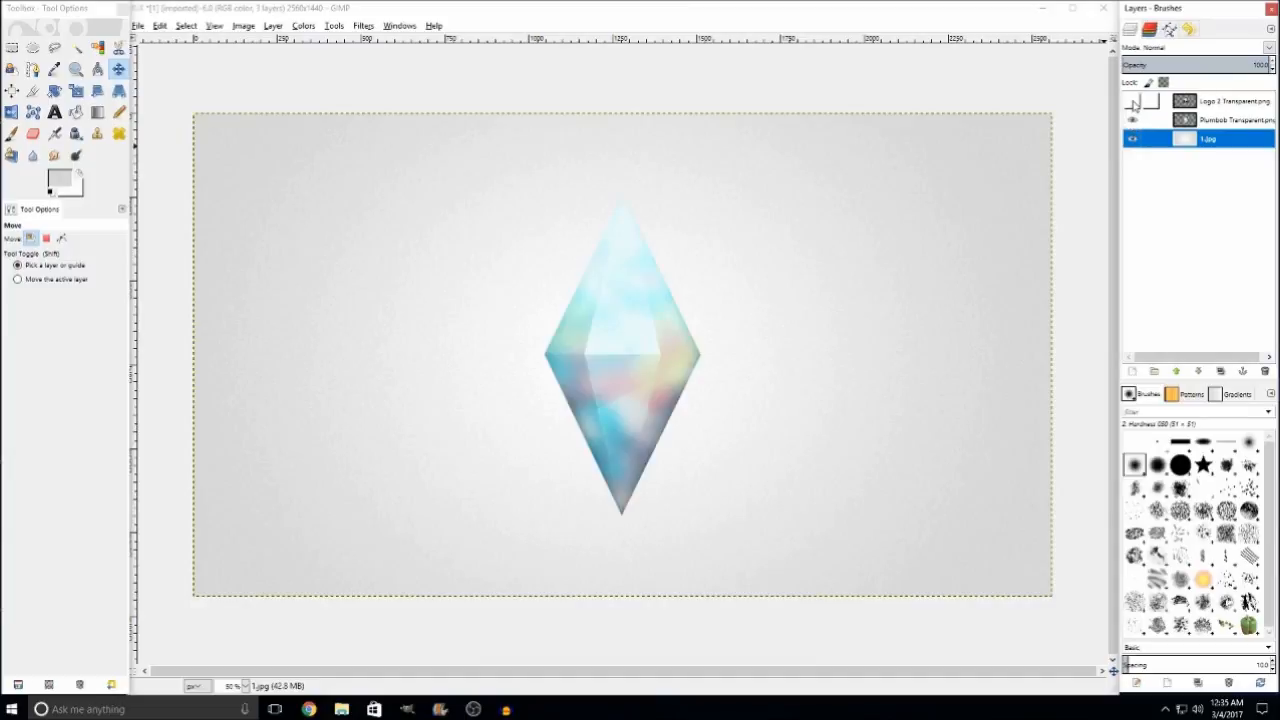
{"action": "left_click", "coordinate": [1133, 102]}
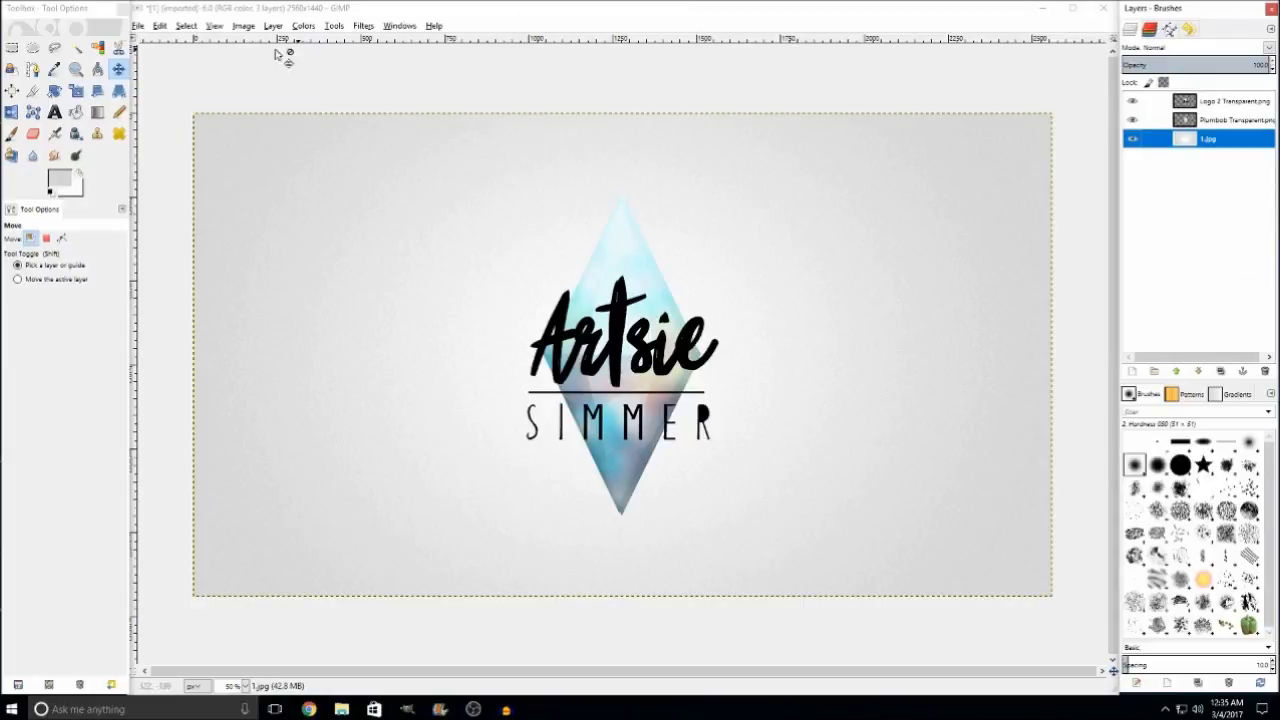
{"action": "left_click", "coordinate": [119, 70]}
{"action": "left_click", "coordinate": [415, 11]}
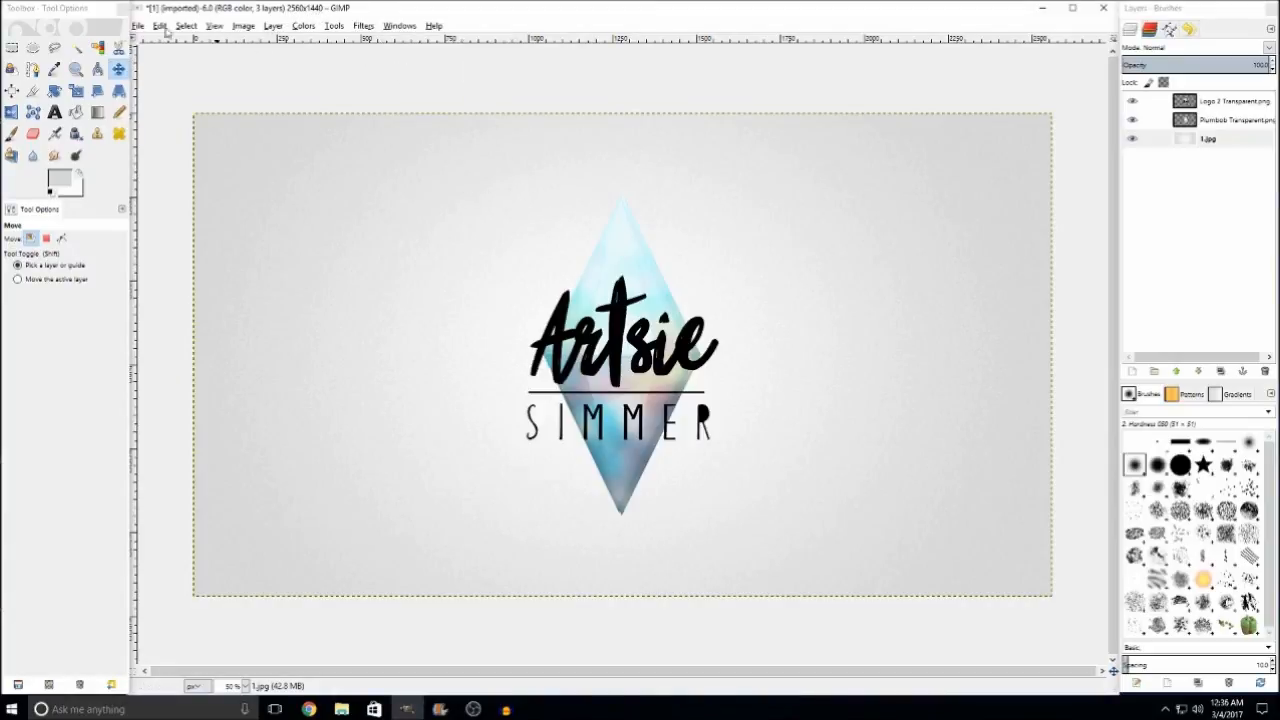
{"action": "left_click", "coordinate": [139, 27]}
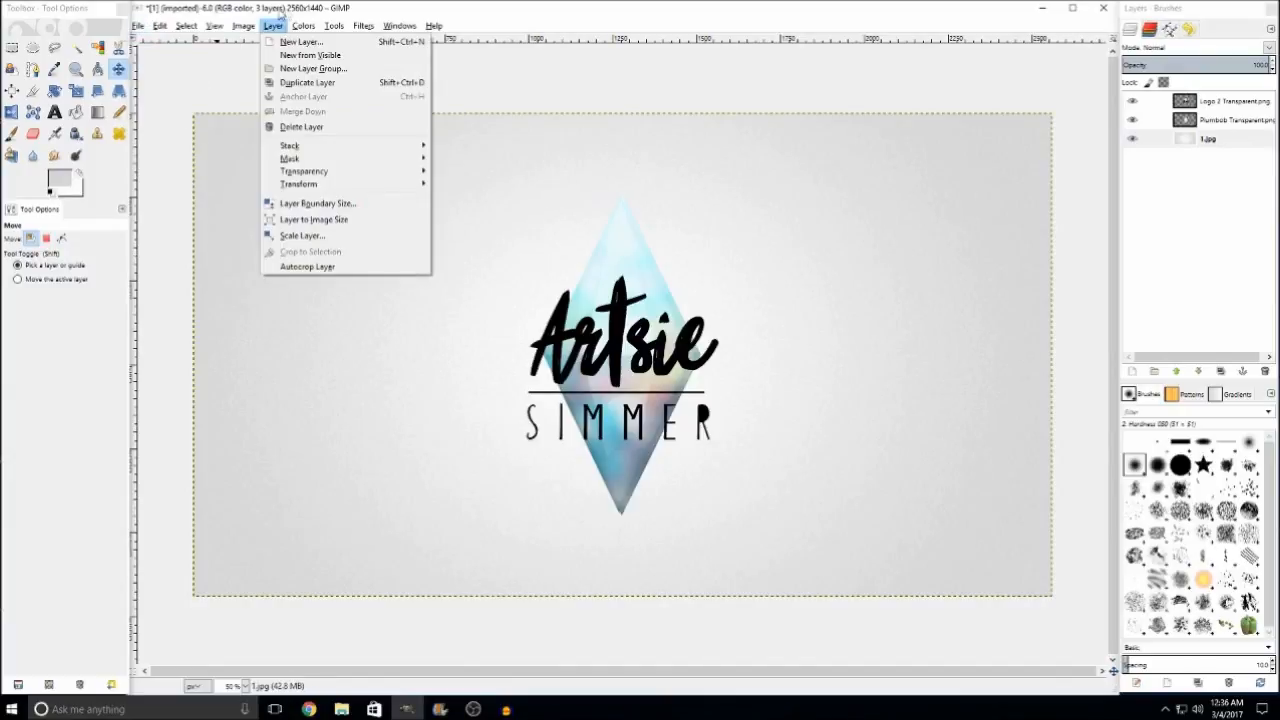
{"action": "left_click", "coordinate": [300, 11]}
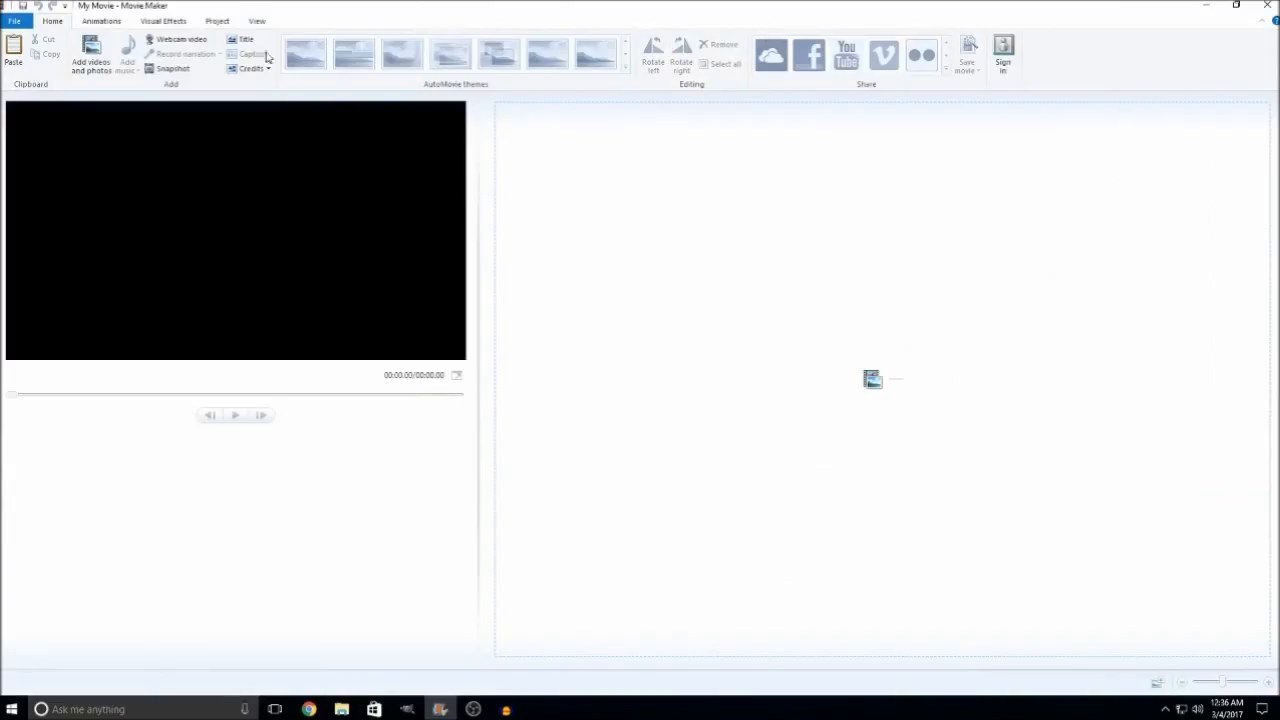
Step: Add images 1, 2 and 3 from the Intro folder in Youtube New Graphics to the empty movie
{"action": "left_click", "coordinate": [91, 73]}
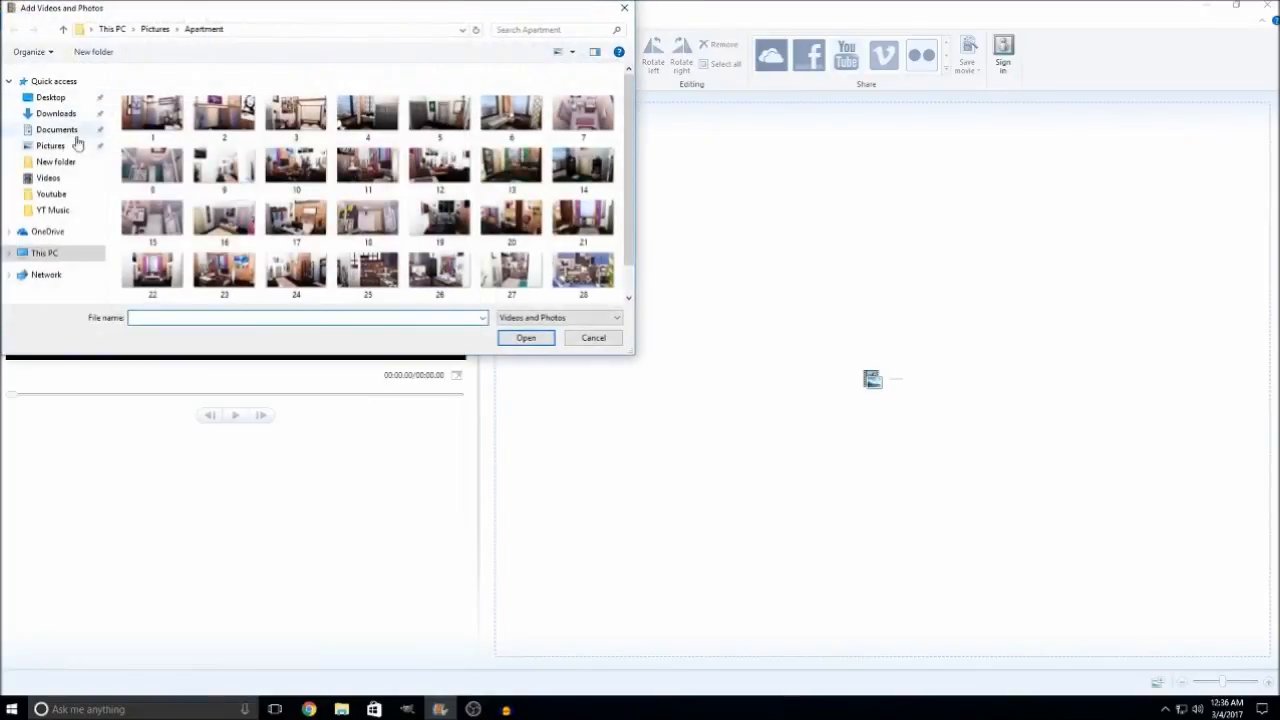
{"action": "left_click", "coordinate": [78, 145]}
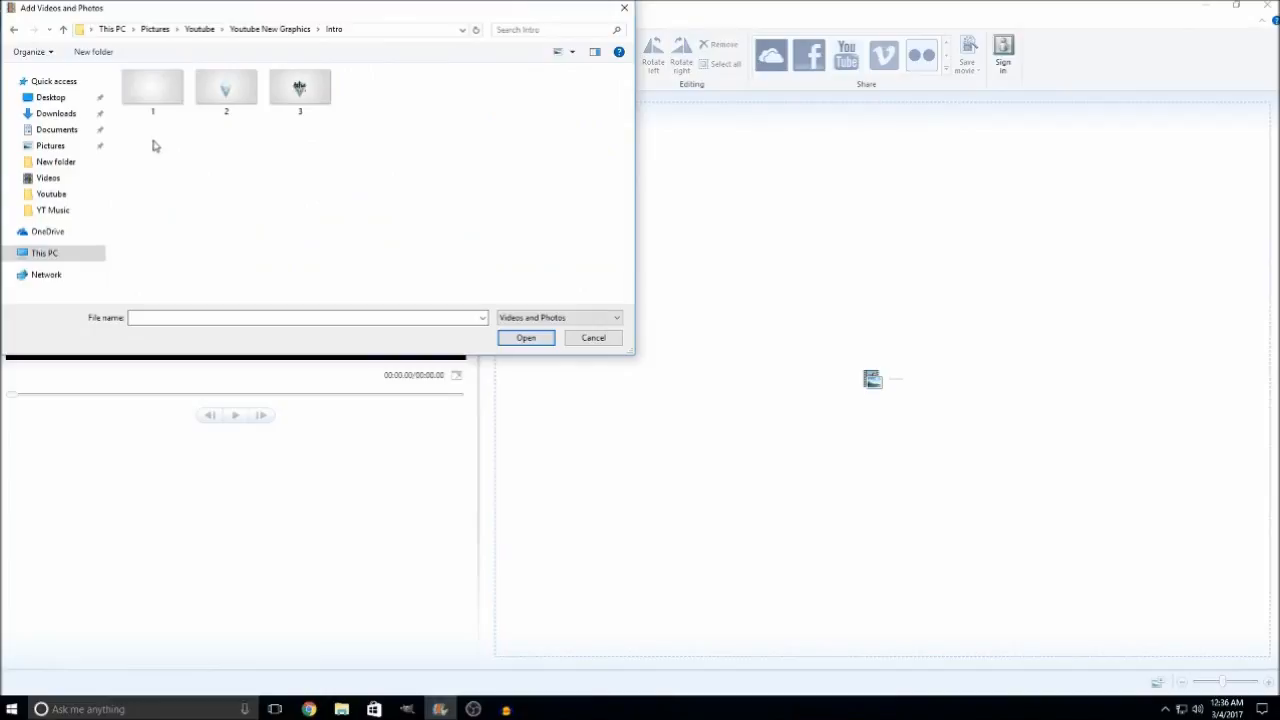
{"action": "left_click_drag", "start_coordinate": [152, 140], "coordinate": [299, 90]}
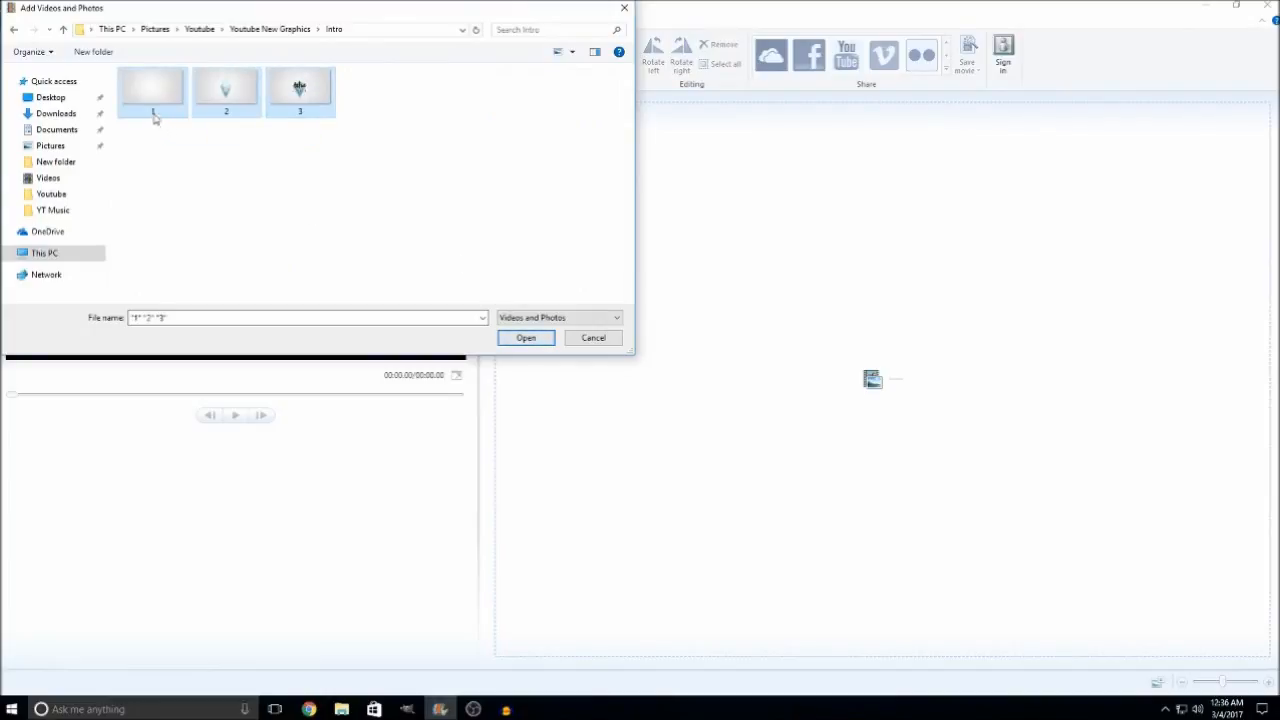
{"action": "left_click", "coordinate": [525, 339]}
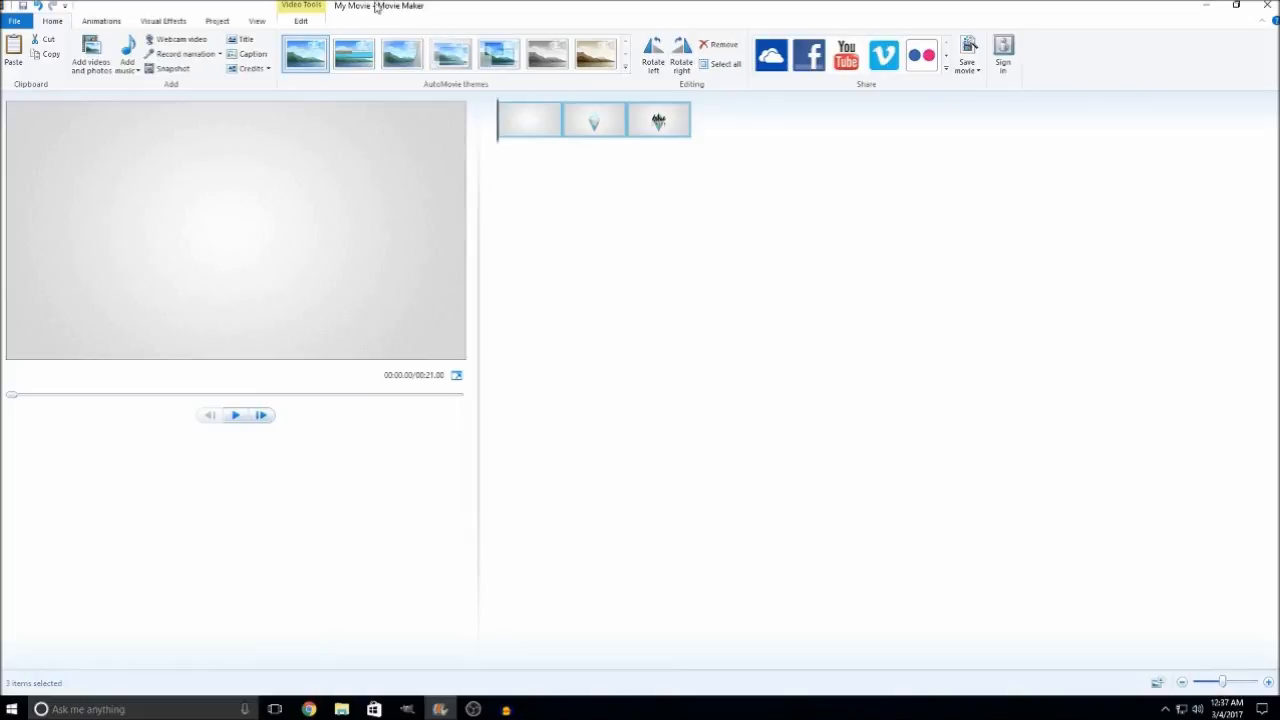
Step: Set the clip durations to 1.50 for the background, 2.00 for the plumbob and 3.00 for the logo
{"action": "left_click", "coordinate": [305, 21]}
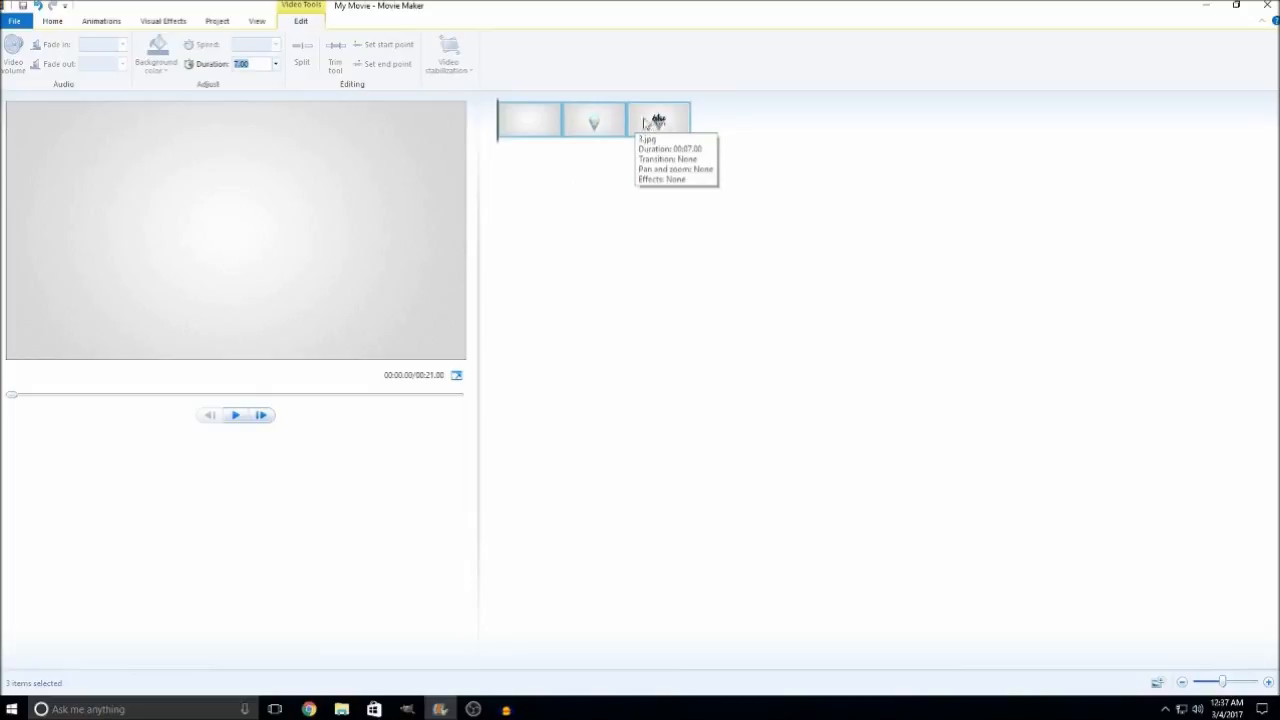
{"action": "left_click", "coordinate": [588, 124]}
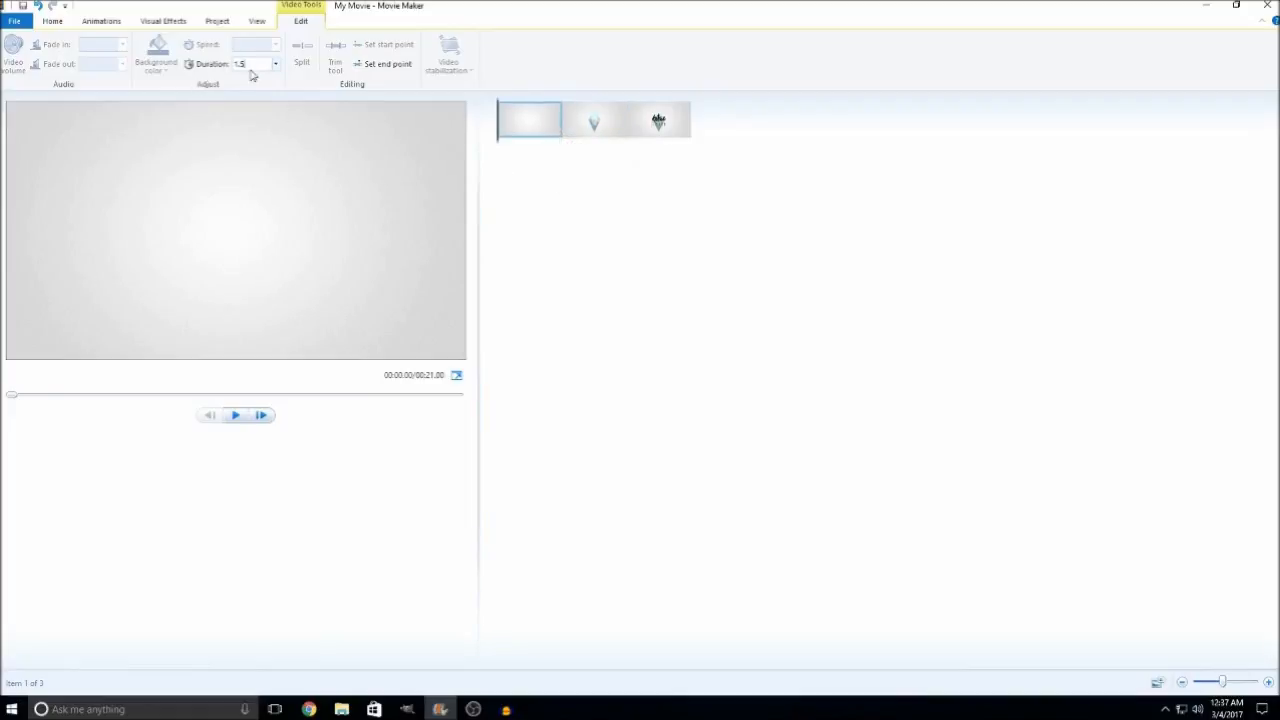
{"action": "left_click", "coordinate": [574, 132]}
{"action": "left_click", "coordinate": [258, 66]}
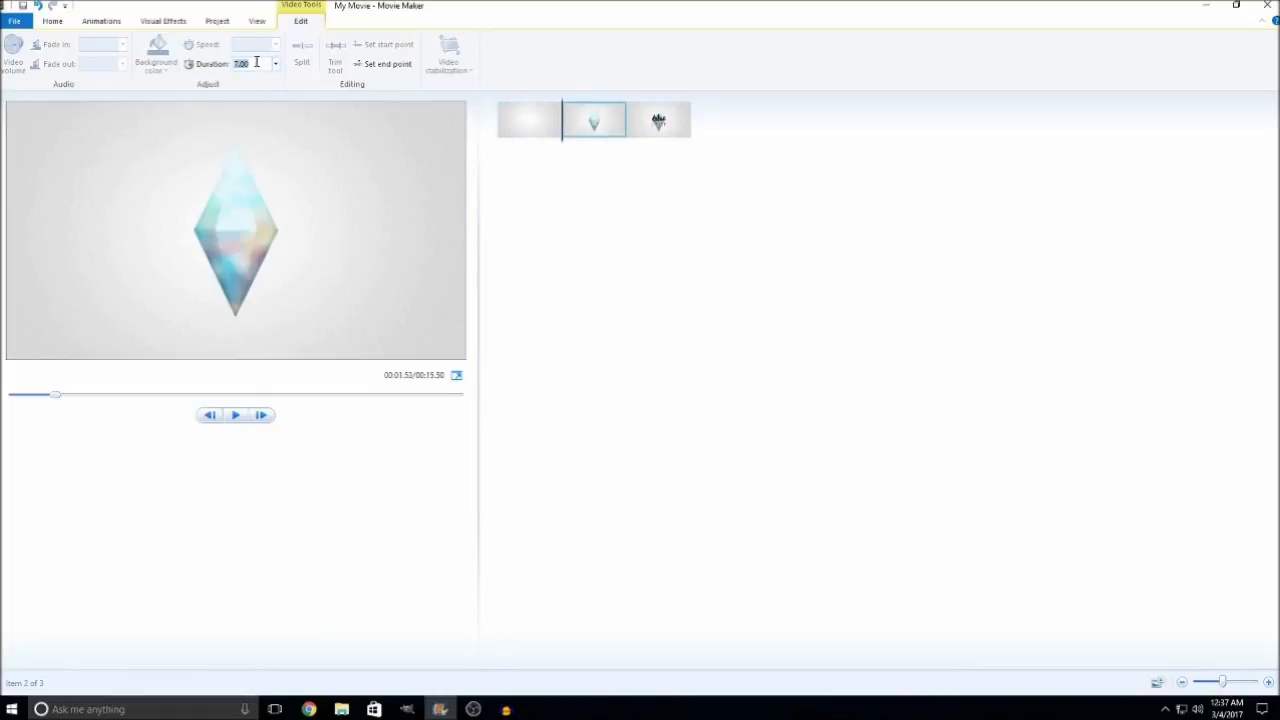
{"action": "left_click", "coordinate": [647, 133]}
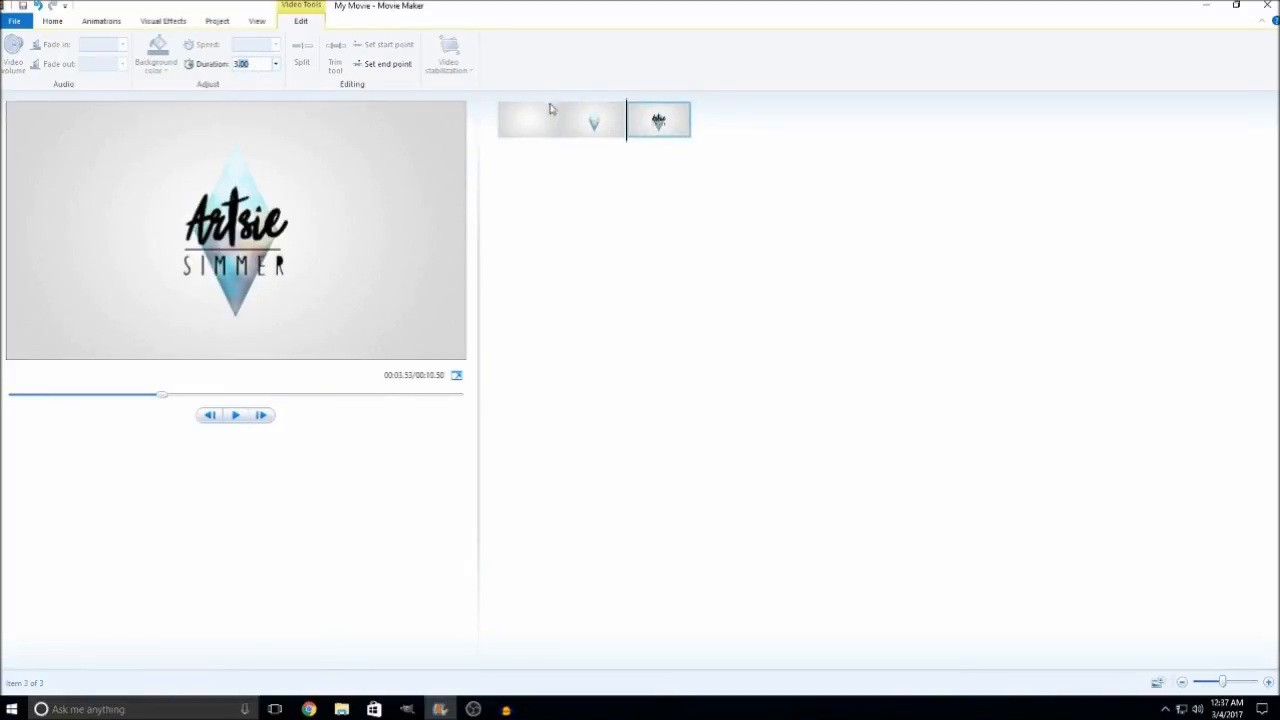
{"action": "left_click", "coordinate": [612, 124]}
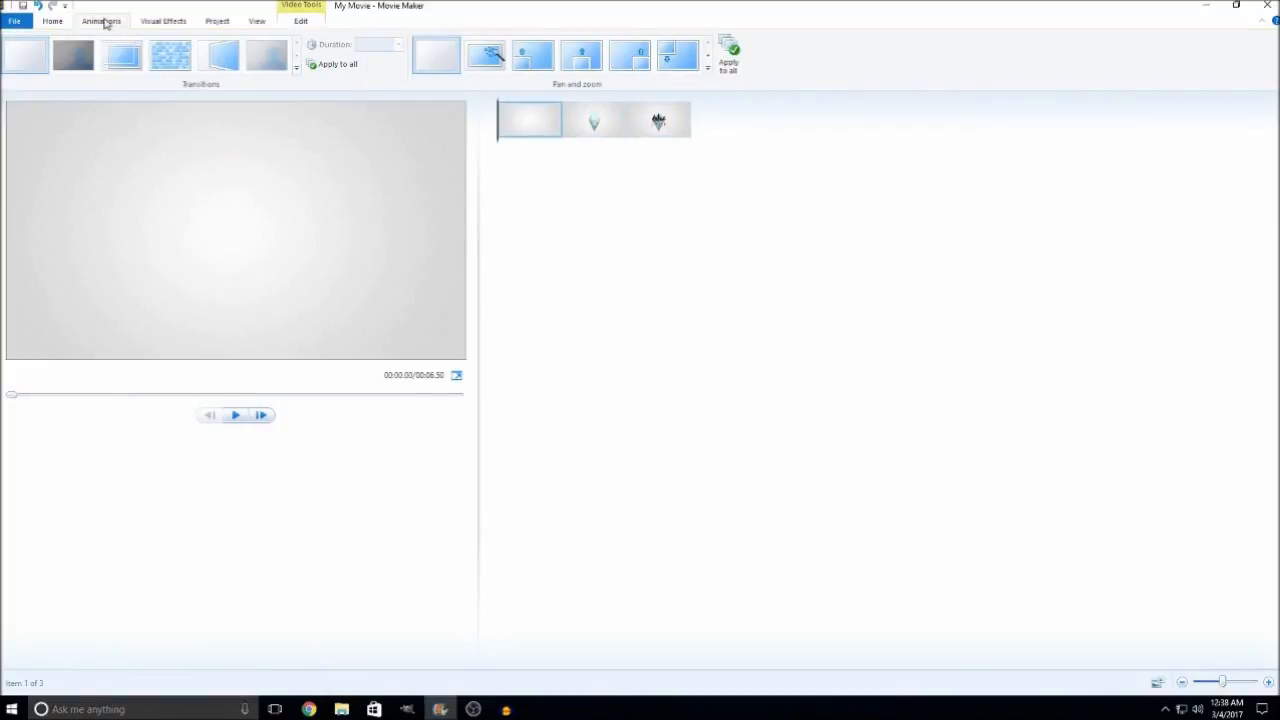
Step: Apply the dissolve-style transition with irregular patches to the plumbob clip, with a transition duration of 1.50
{"action": "left_click", "coordinate": [594, 124]}
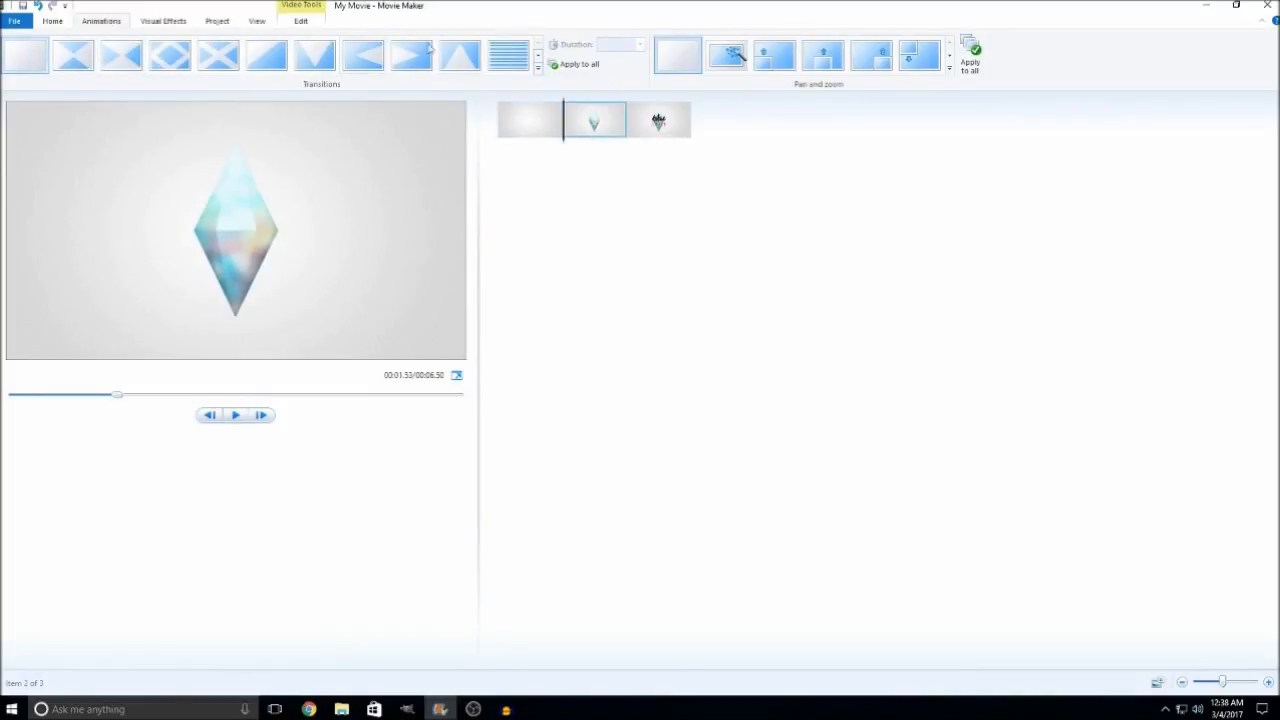
{"action": "left_click", "coordinate": [538, 56]}
{"action": "left_click", "coordinate": [538, 56]}
{"action": "left_click", "coordinate": [538, 45]}
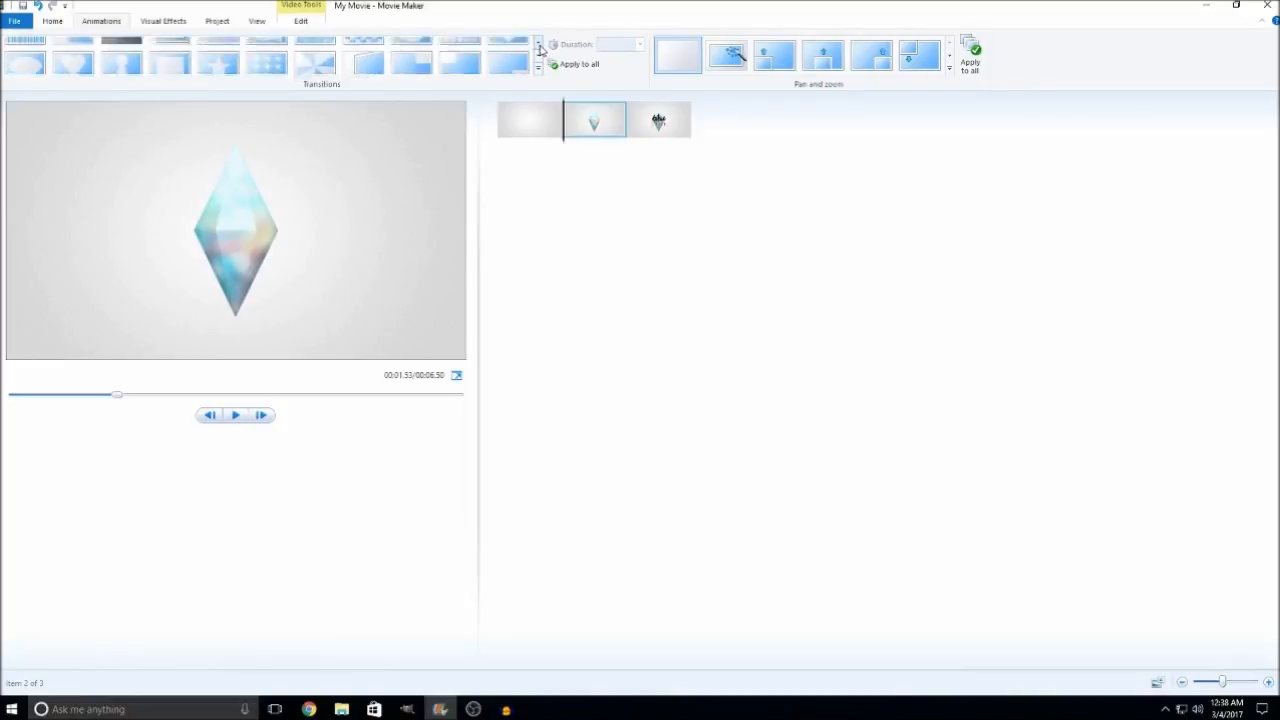
{"action": "left_click", "coordinate": [538, 45]}
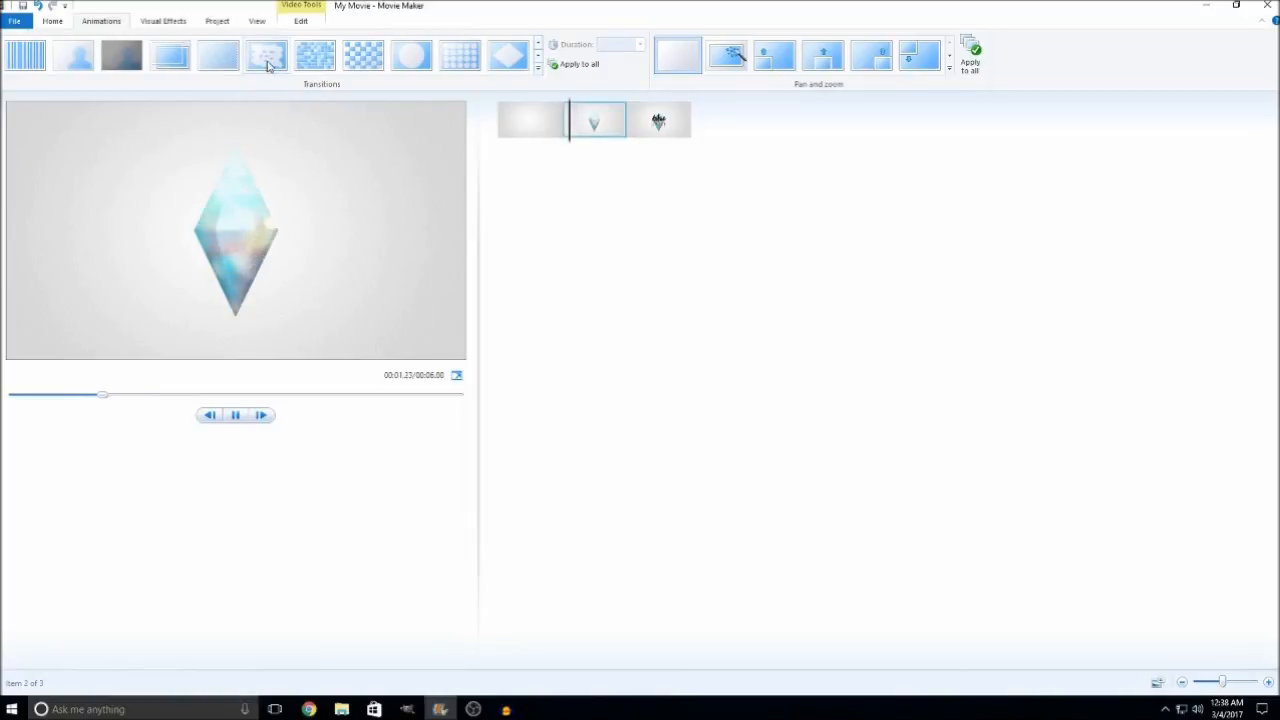
{"action": "left_click", "coordinate": [261, 62]}
{"action": "left_click", "coordinate": [619, 43]}
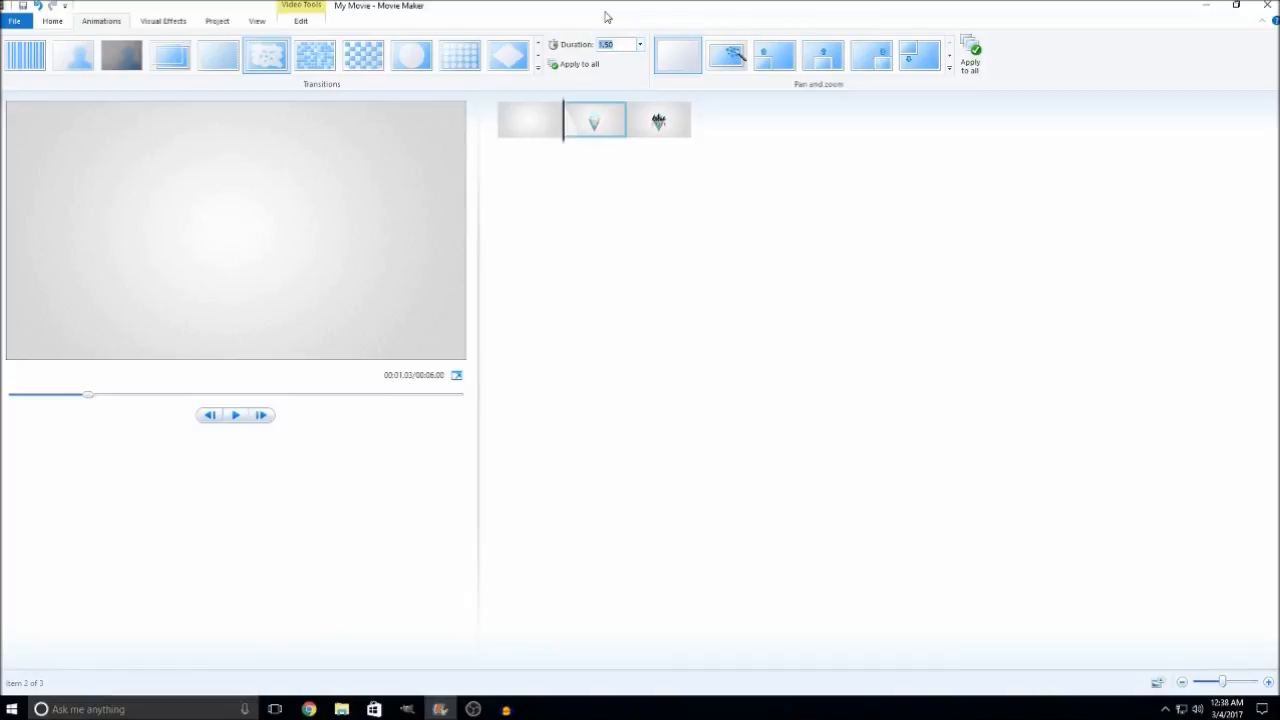
Step: Apply the same irregular-patch dissolve transition to the logo clip
{"action": "left_click", "coordinate": [658, 120]}
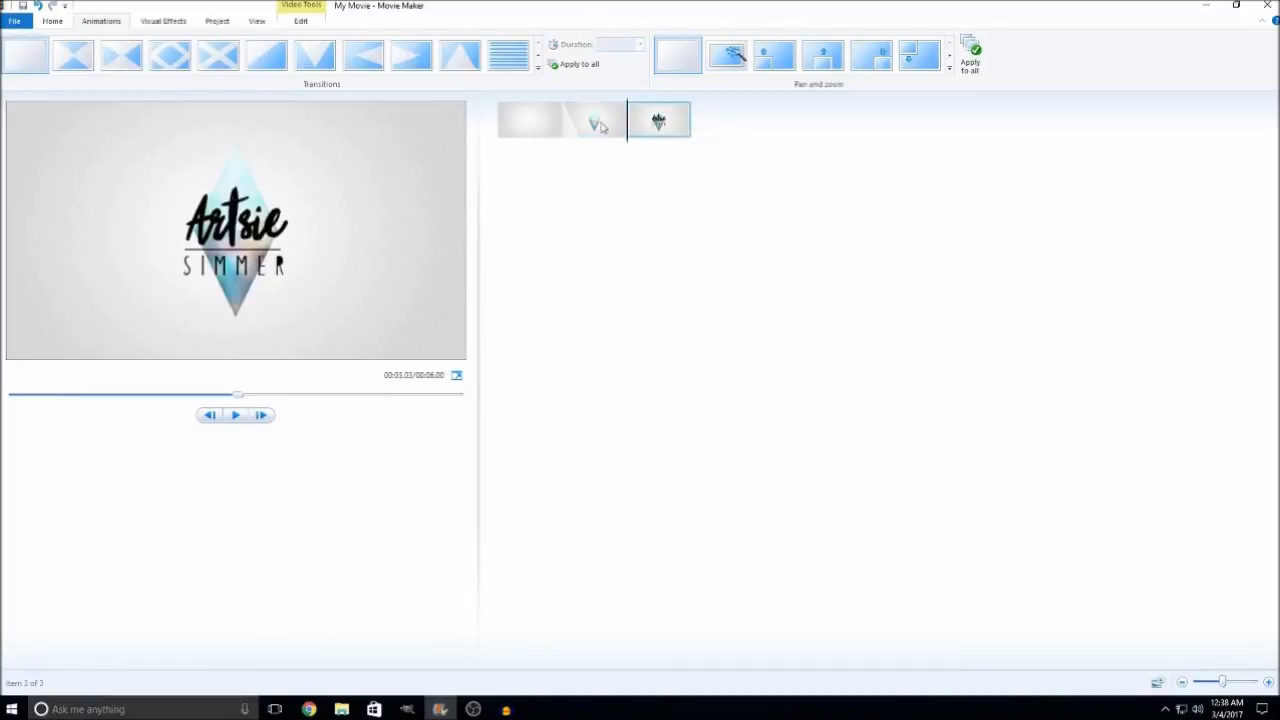
{"action": "left_click", "coordinate": [538, 56]}
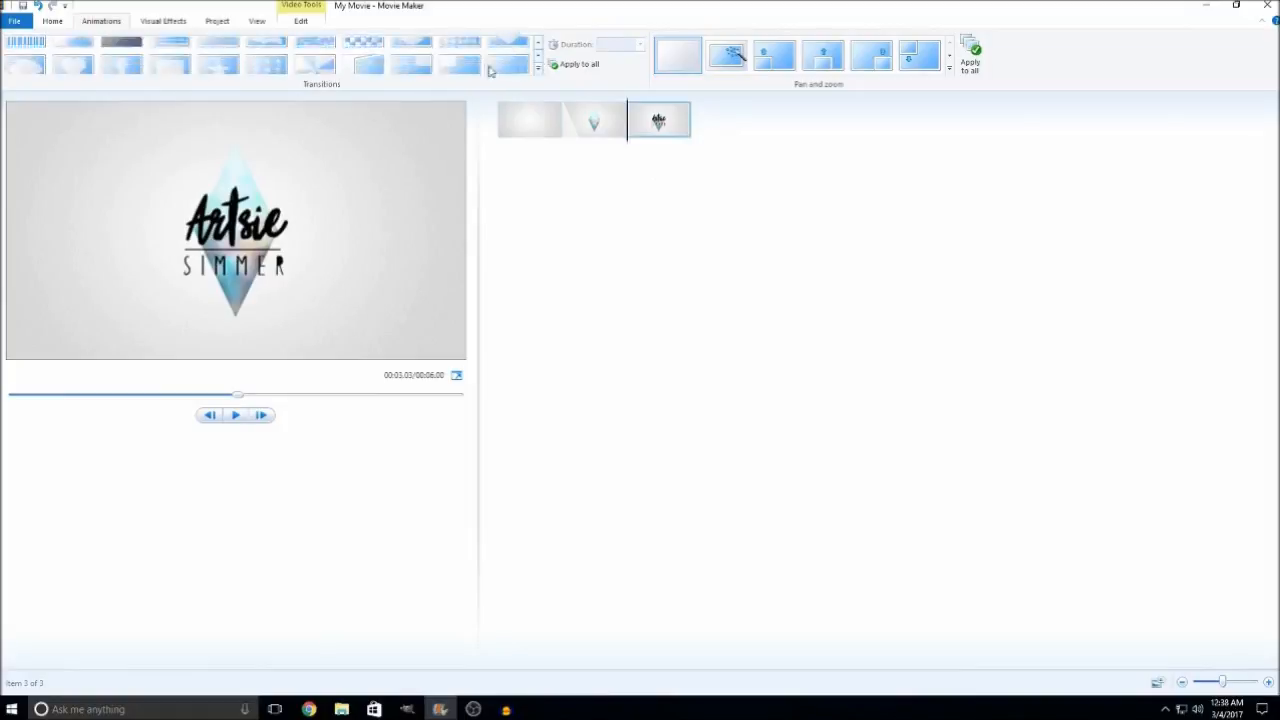
{"action": "left_click", "coordinate": [538, 56]}
{"action": "left_click", "coordinate": [266, 55]}
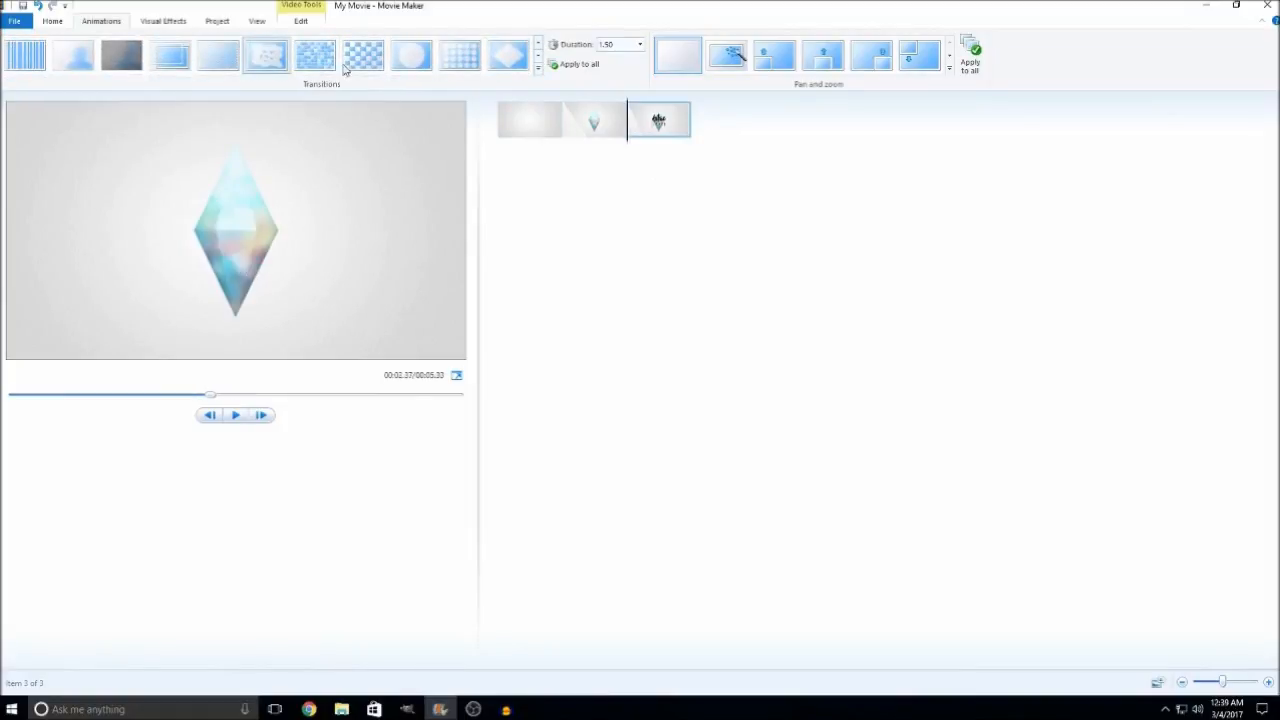
Step: Browse the other transition styles, keep the irregular-patch dissolve on the logo clip and set its transition duration to 2.00
{"action": "left_click", "coordinate": [537, 58]}
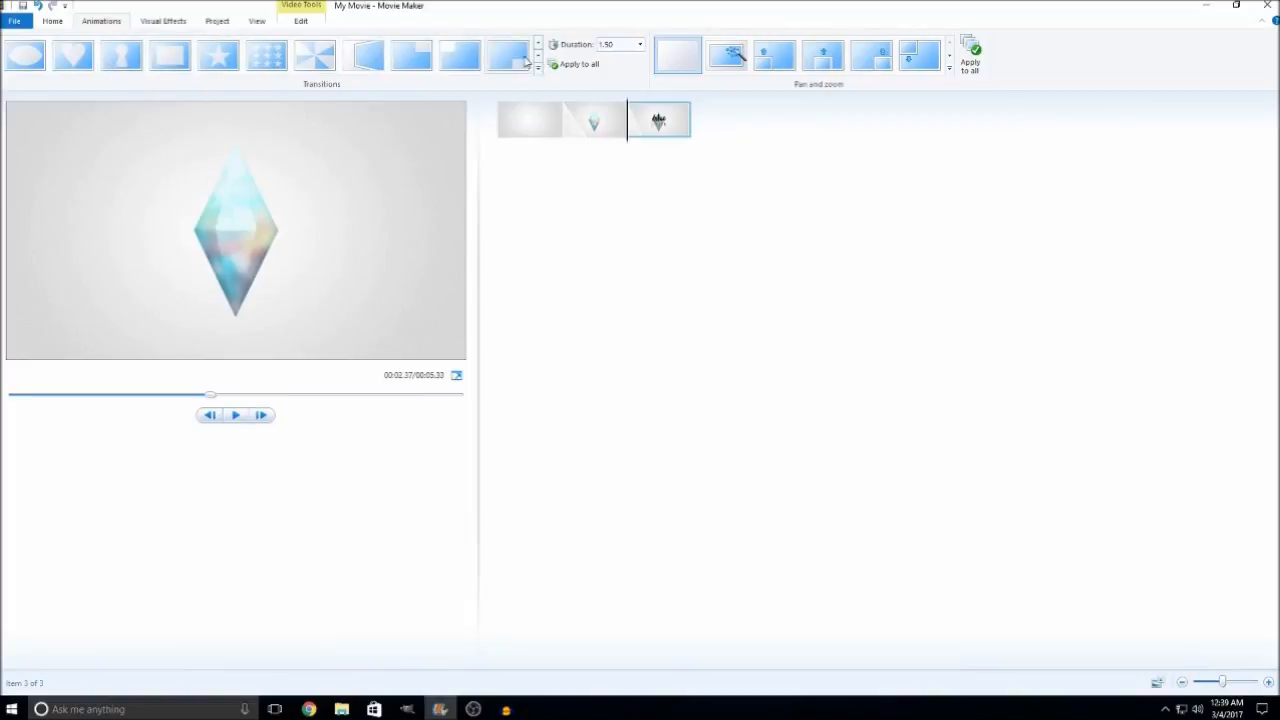
{"action": "left_click", "coordinate": [538, 57]}
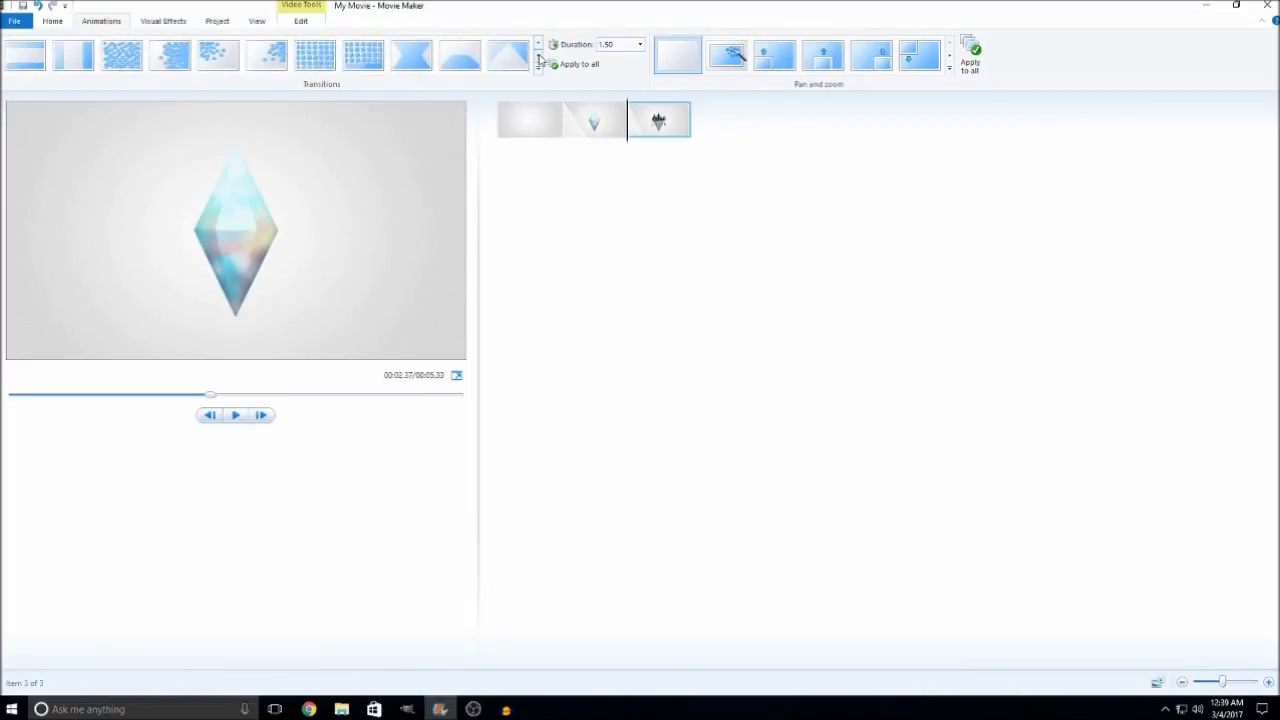
{"action": "left_click", "coordinate": [538, 58]}
{"action": "left_click", "coordinate": [538, 46]}
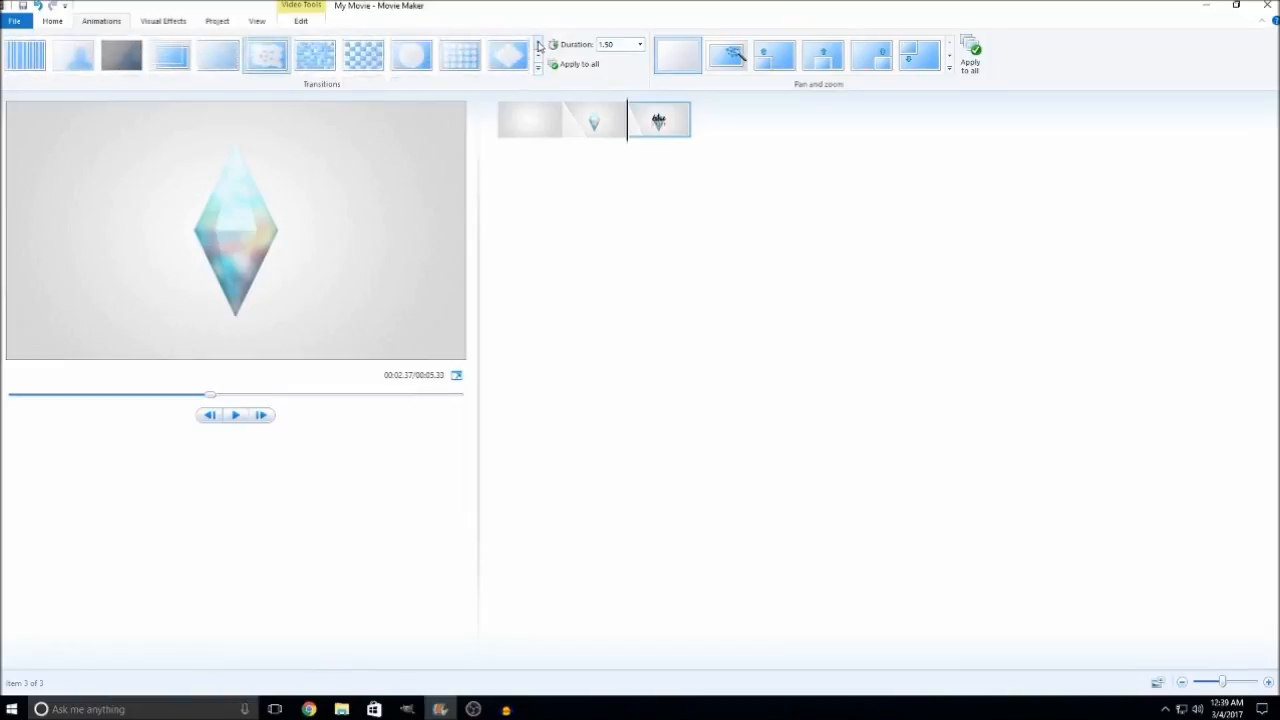
{"action": "left_click", "coordinate": [538, 46]}
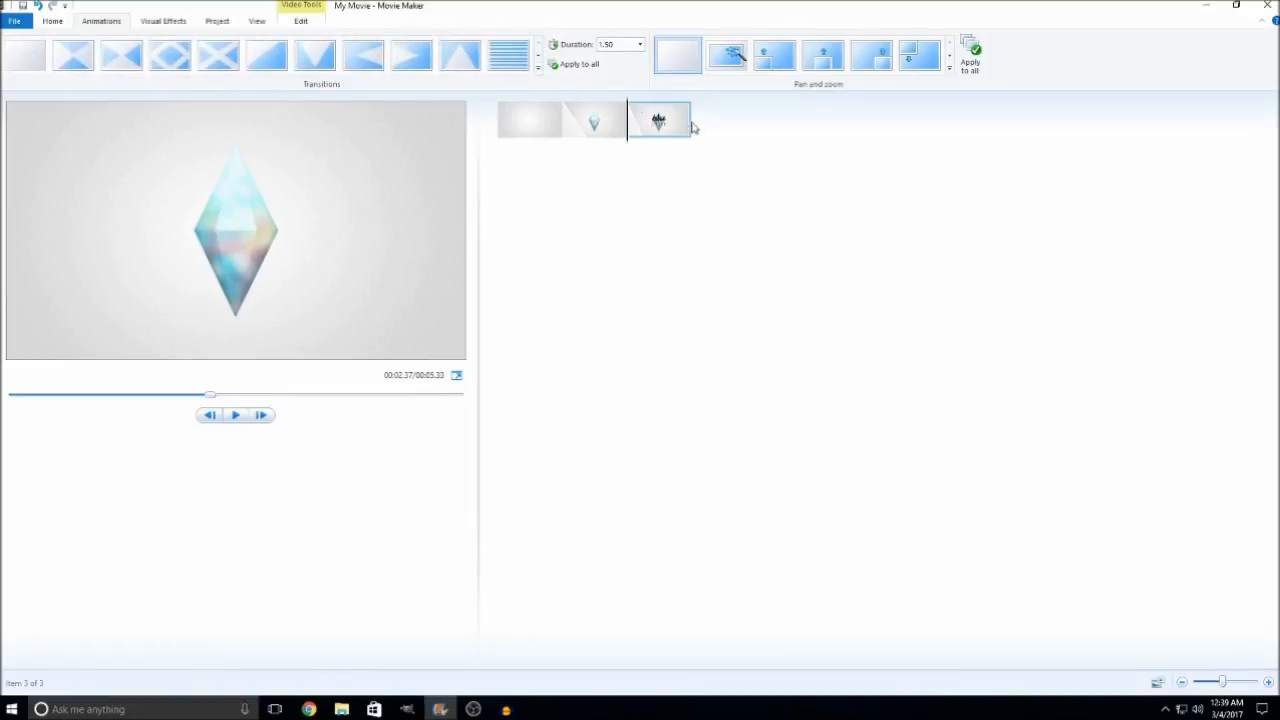
{"action": "left_click", "coordinate": [538, 58]}
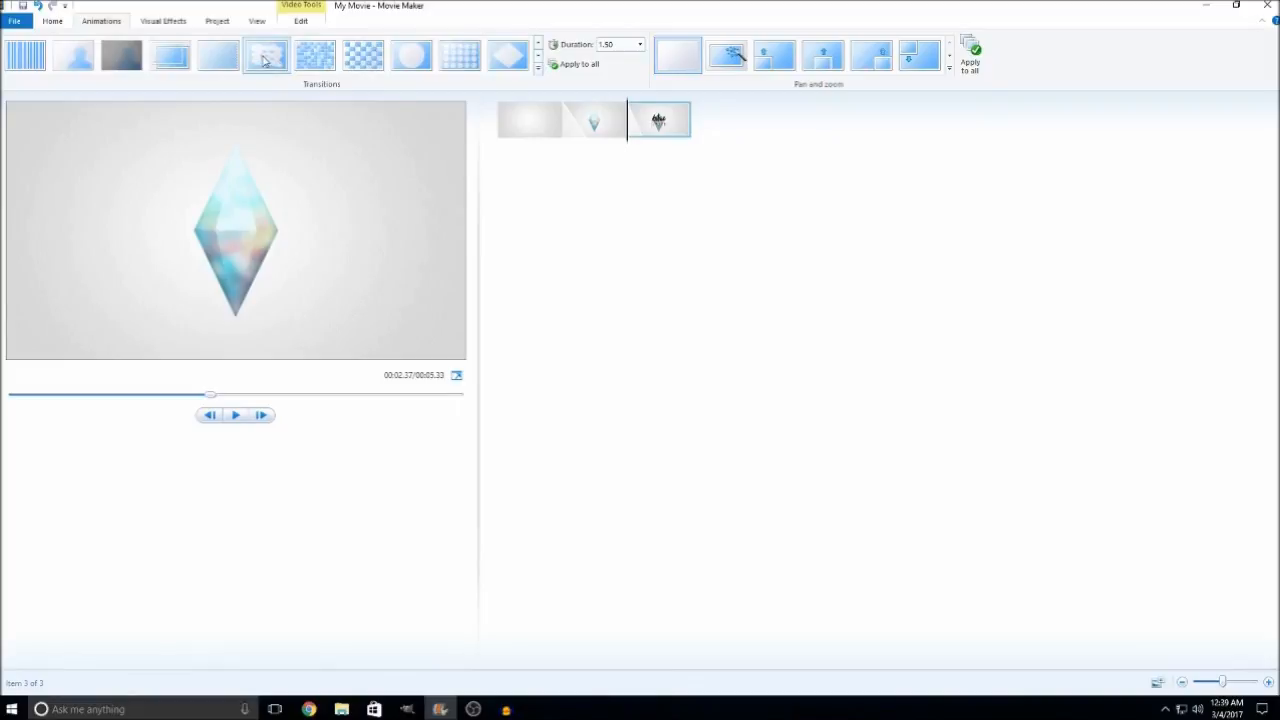
{"action": "left_click", "coordinate": [266, 57]}
{"action": "double_click", "coordinate": [615, 44]}
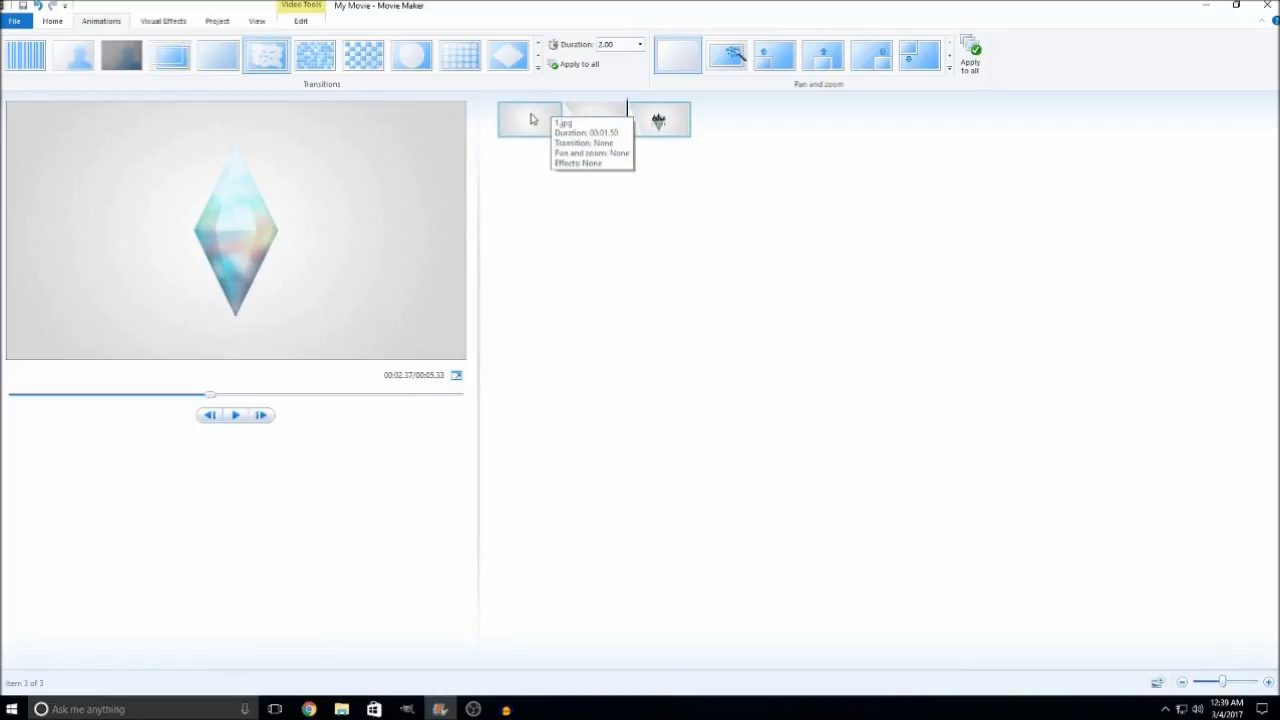
Step: Play the movie from the background clip through to the logo to check both transitions
{"action": "left_click", "coordinate": [532, 119]}
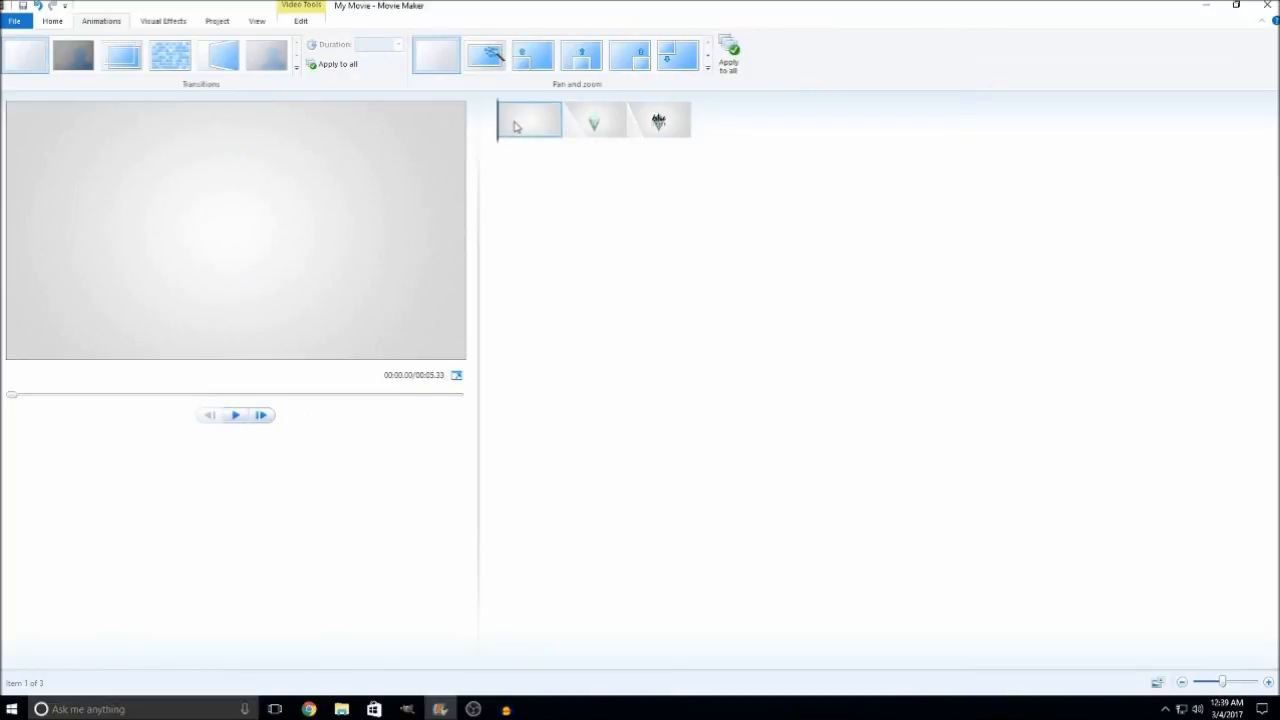
{"action": "left_click", "coordinate": [235, 415]}
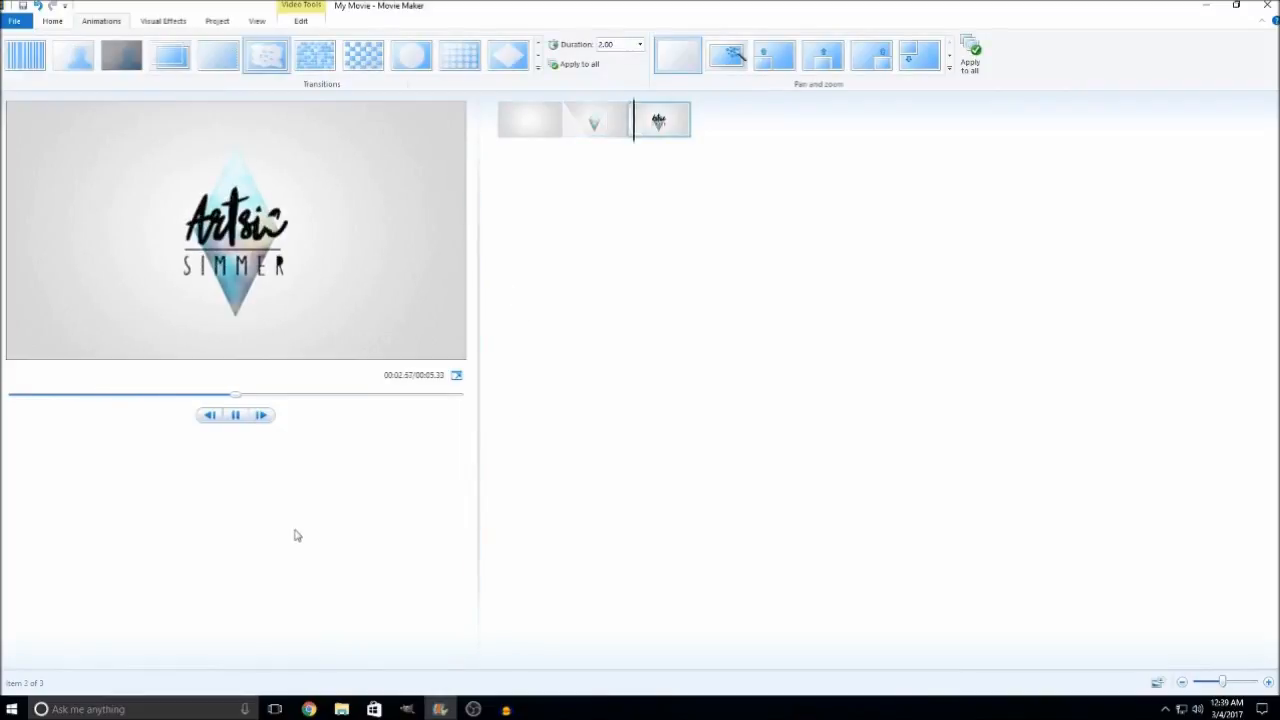
{"action": "left_click", "coordinate": [236, 415]}
Step: Set the background clip's duration to 0.50
{"action": "left_click", "coordinate": [528, 120]}
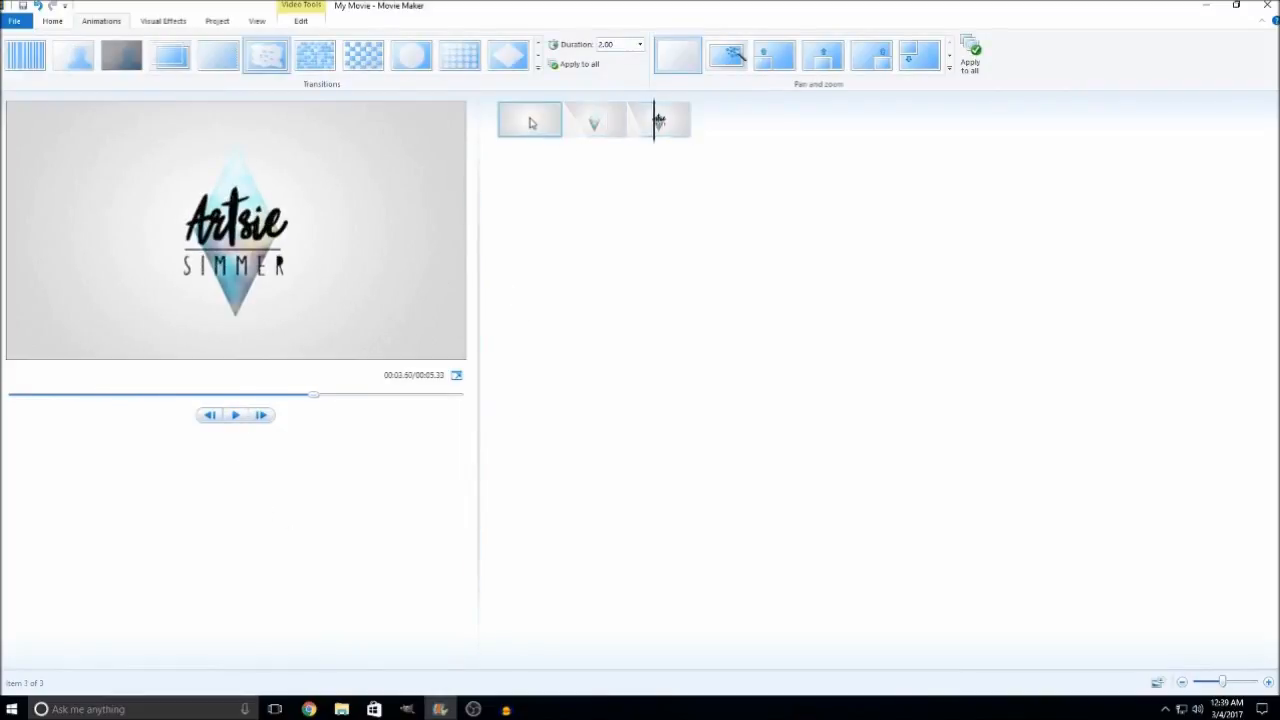
{"action": "left_click", "coordinate": [300, 20]}
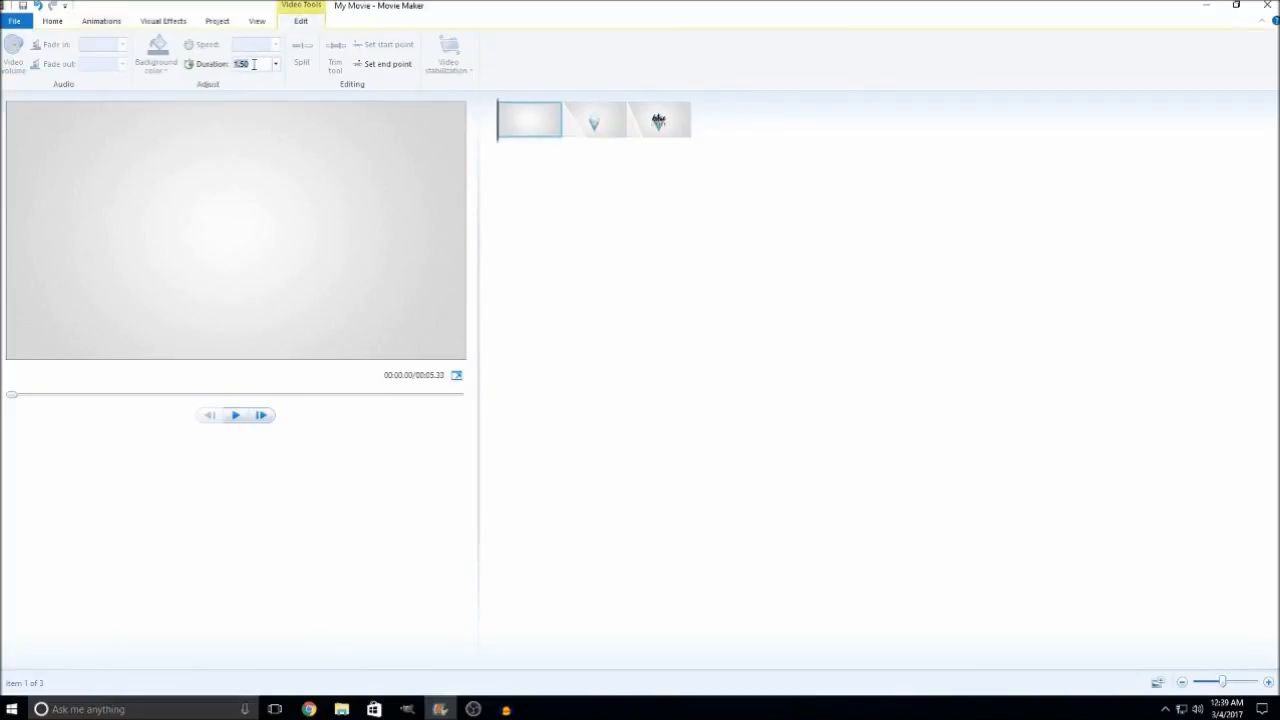
{"action": "type", "text": "2"}
{"action": "key", "text": "Return"}
Step: Play the opening from the background clip twice to check the timing of the plumbob's entrance
{"action": "left_click", "coordinate": [236, 416]}
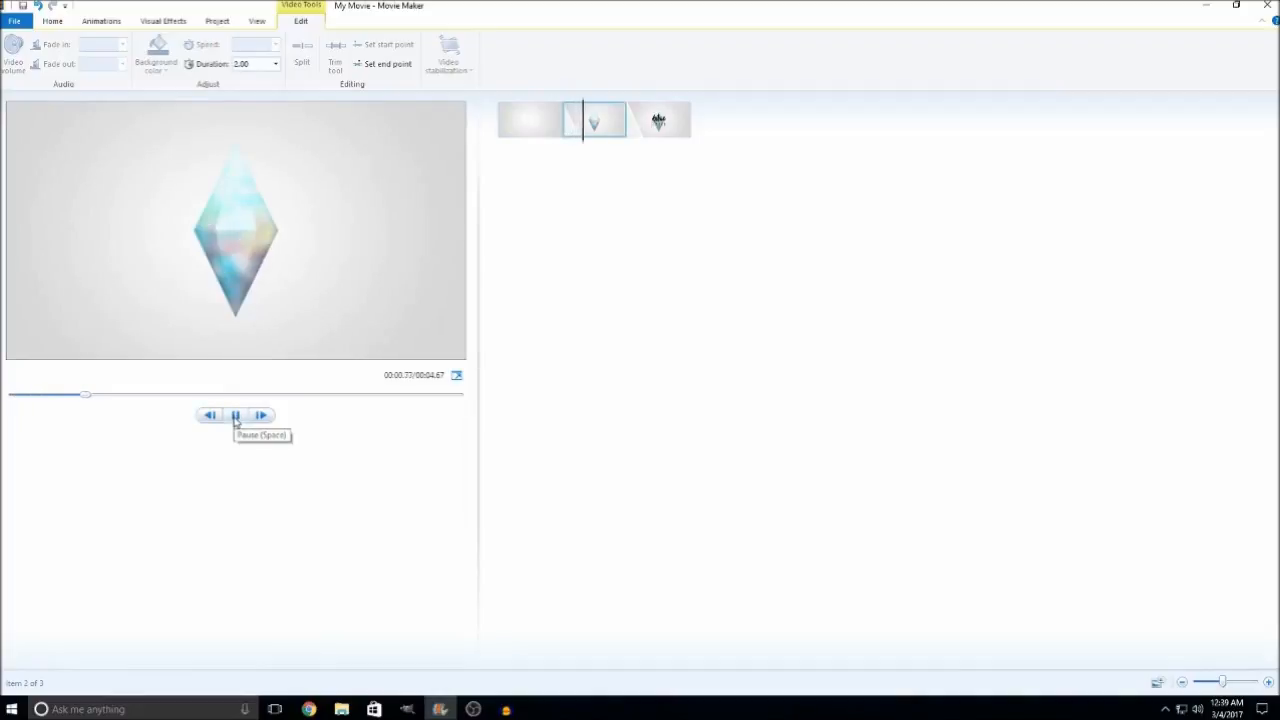
{"action": "left_click", "coordinate": [533, 122]}
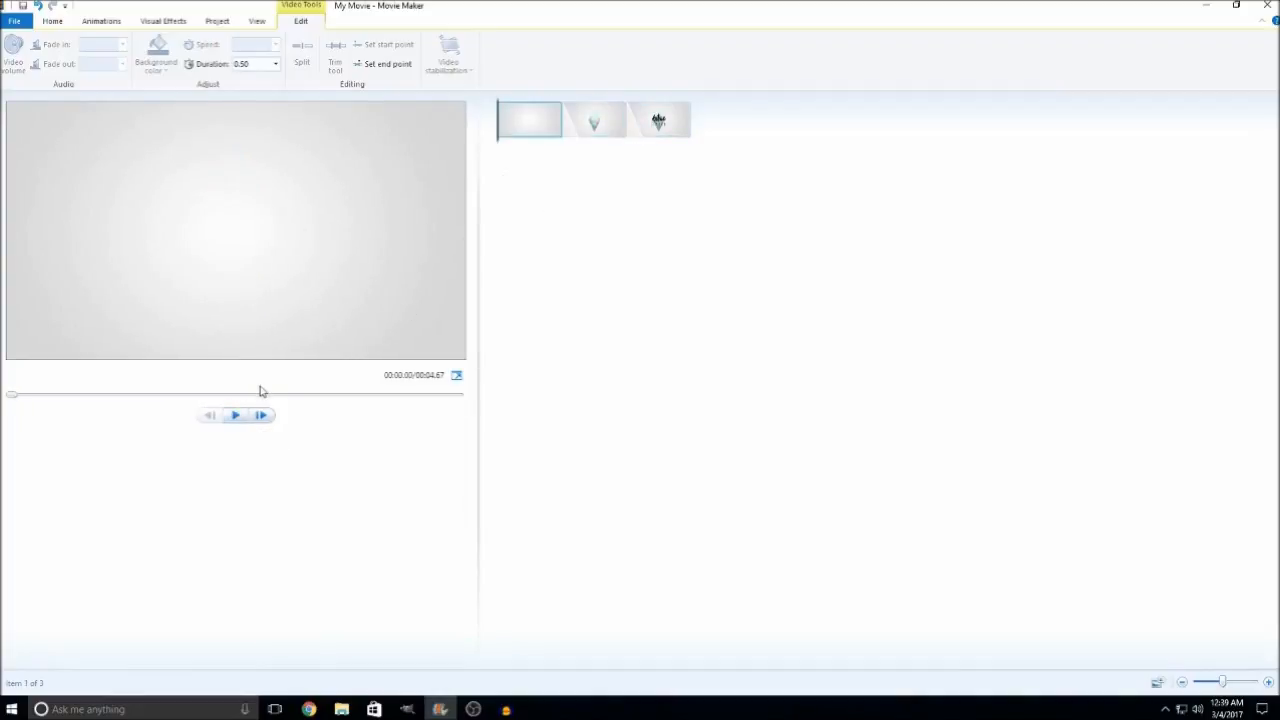
{"action": "left_click", "coordinate": [235, 419]}
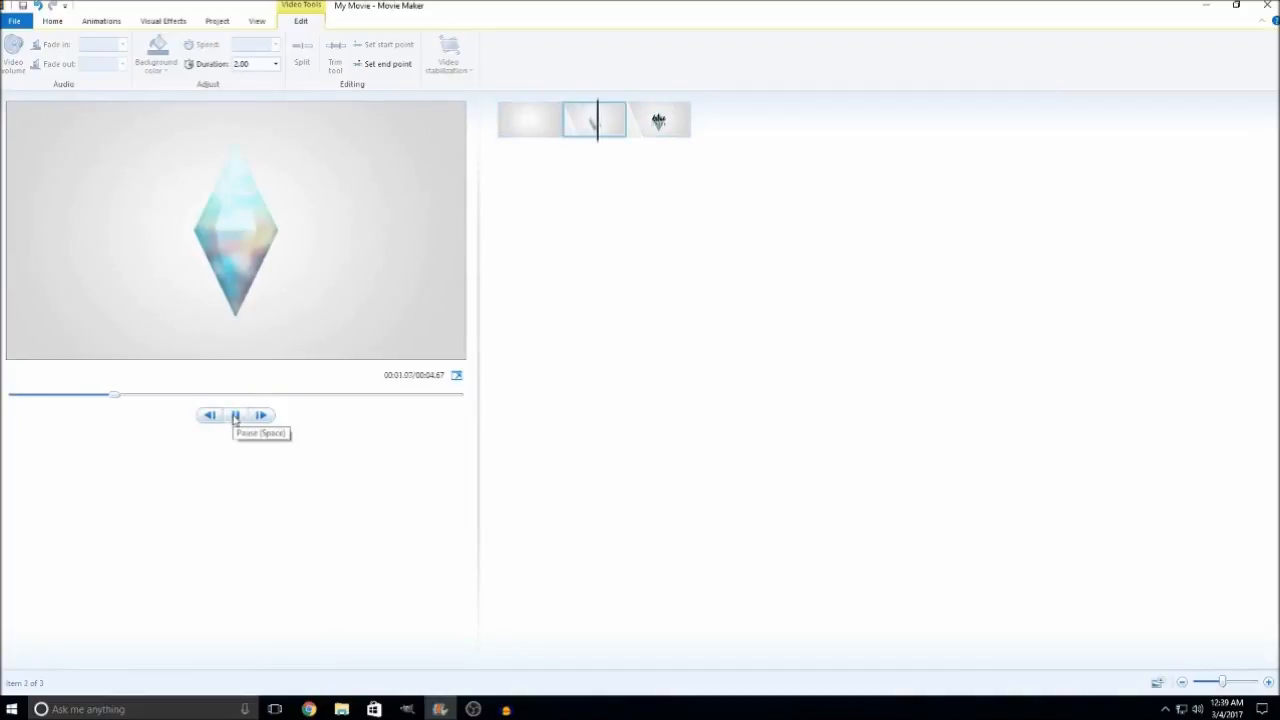
{"action": "left_click", "coordinate": [529, 117]}
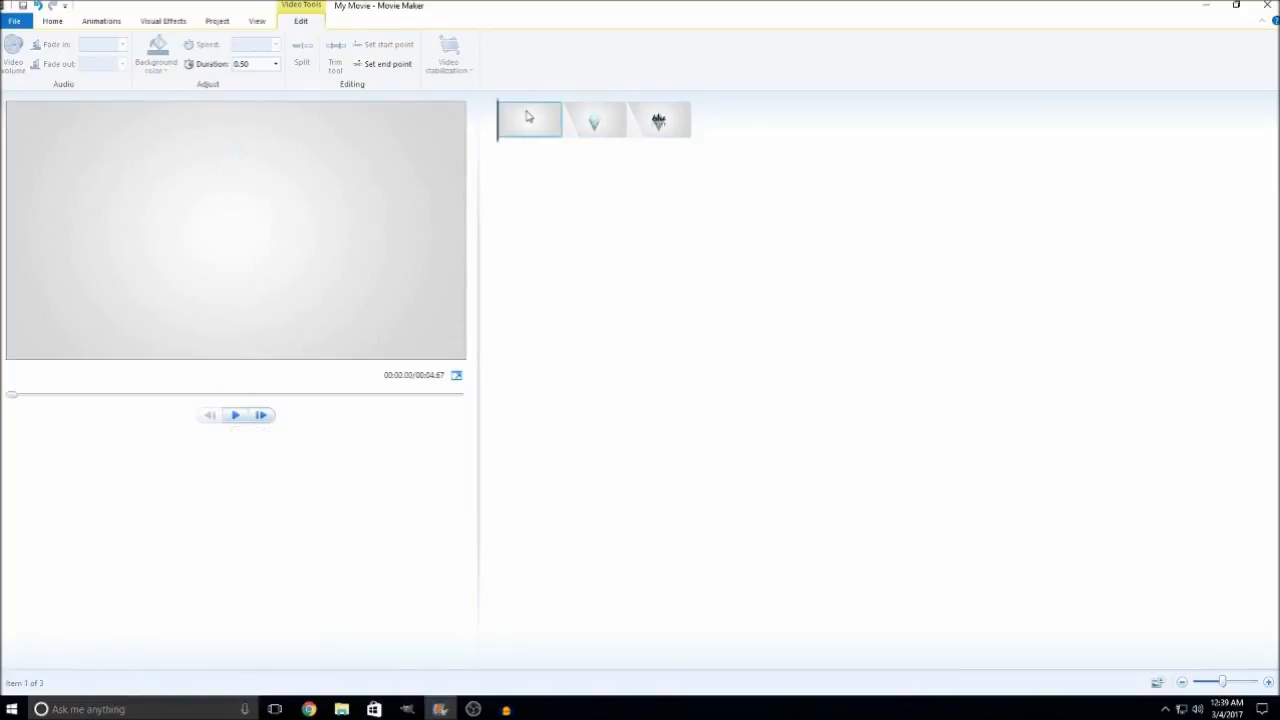
Step: Try a duration of 1.00 for the background clip and play the opening
{"action": "left_click", "coordinate": [18, 22]}
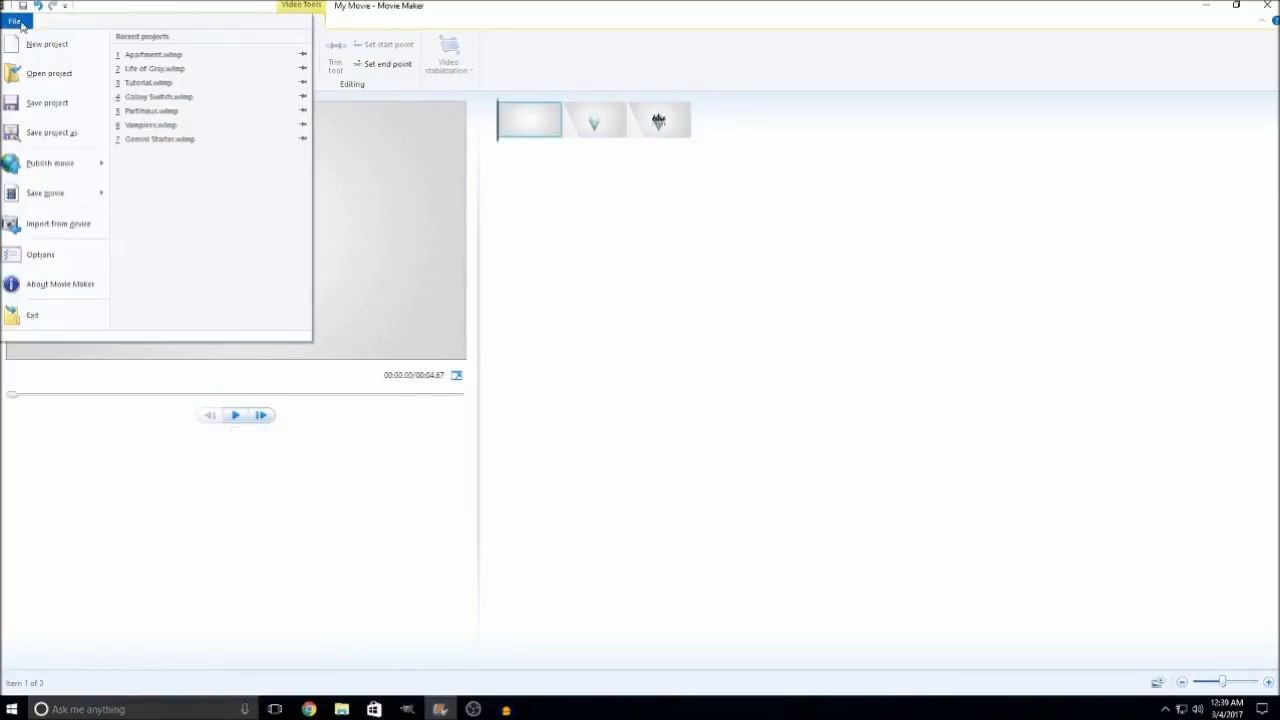
{"action": "left_click", "coordinate": [508, 124]}
{"action": "left_click", "coordinate": [256, 63]}
{"action": "key", "text": "Return"}
{"action": "left_click", "coordinate": [235, 417]}
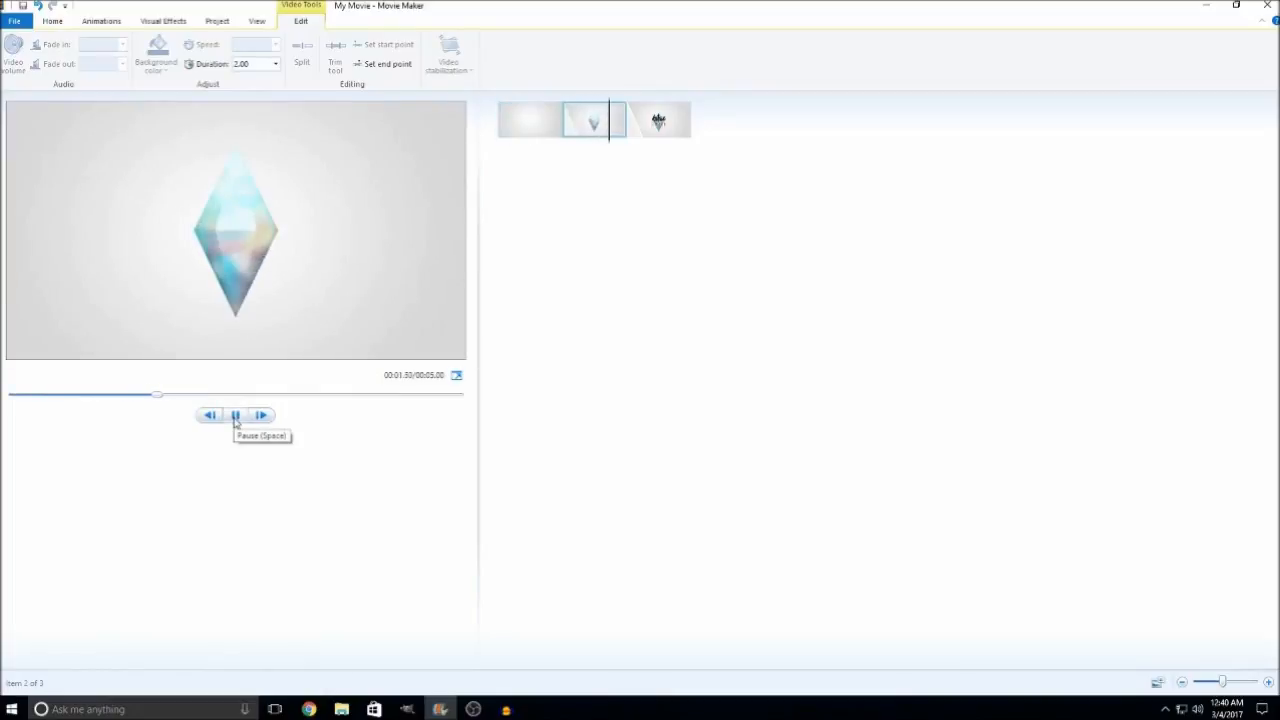
Step: Set the background clip's duration back to 0.50
{"action": "left_click", "coordinate": [535, 134]}
{"action": "left_click", "coordinate": [251, 62]}
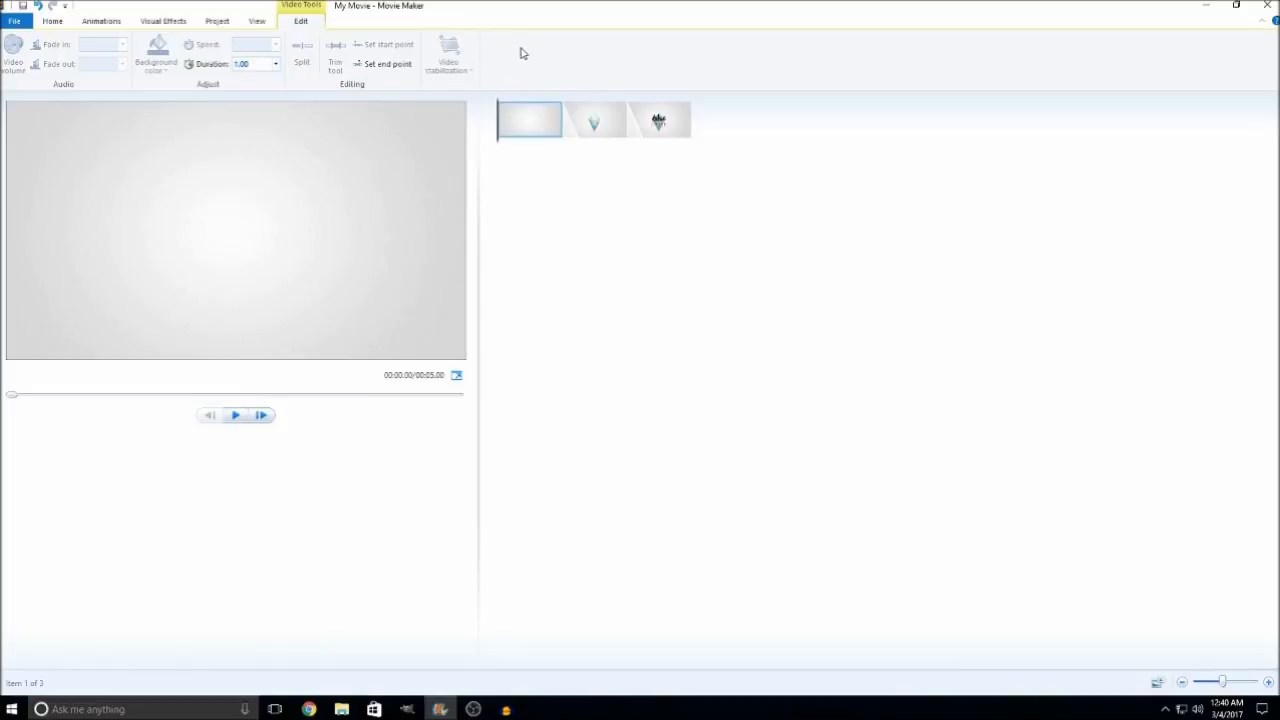
{"action": "type", "text": ".5"}
{"action": "left_click", "coordinate": [548, 66]}
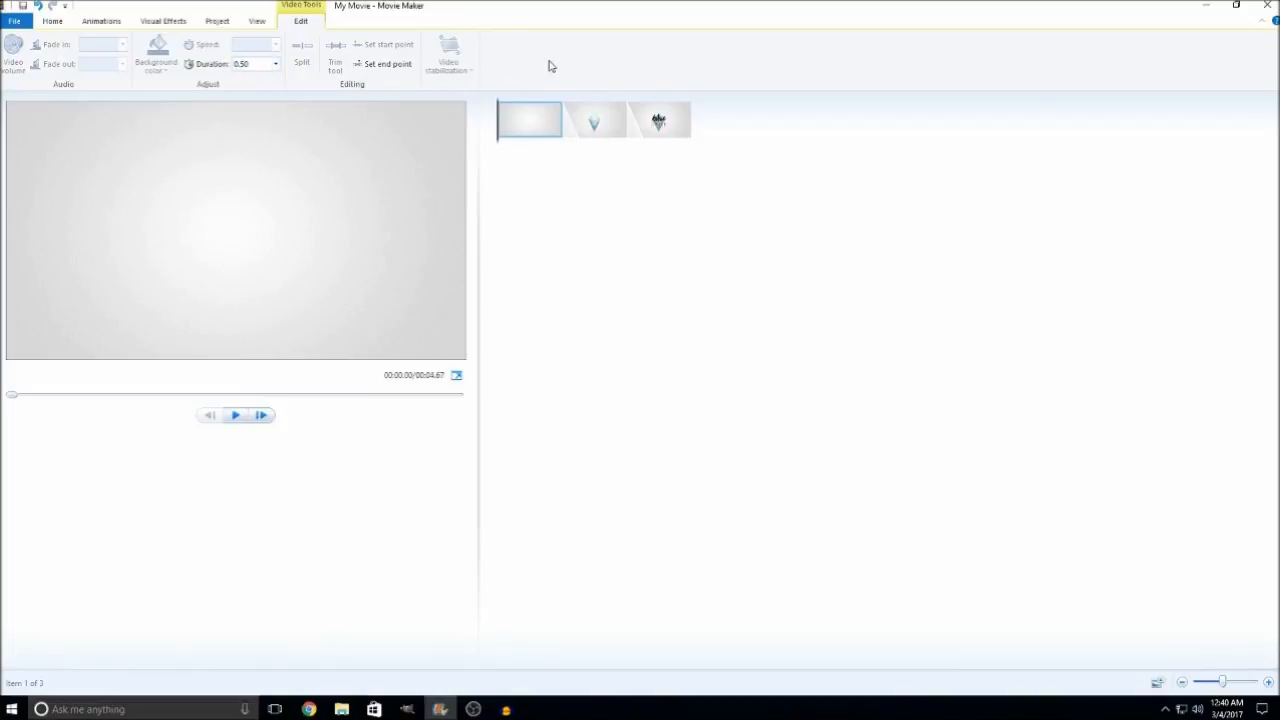
Step: Add image 1 from the Intro folder again as a second background clip directly after the first
{"action": "left_click", "coordinate": [50, 21]}
{"action": "left_click", "coordinate": [86, 73]}
{"action": "left_click", "coordinate": [153, 96]}
{"action": "left_click", "coordinate": [525, 337]}
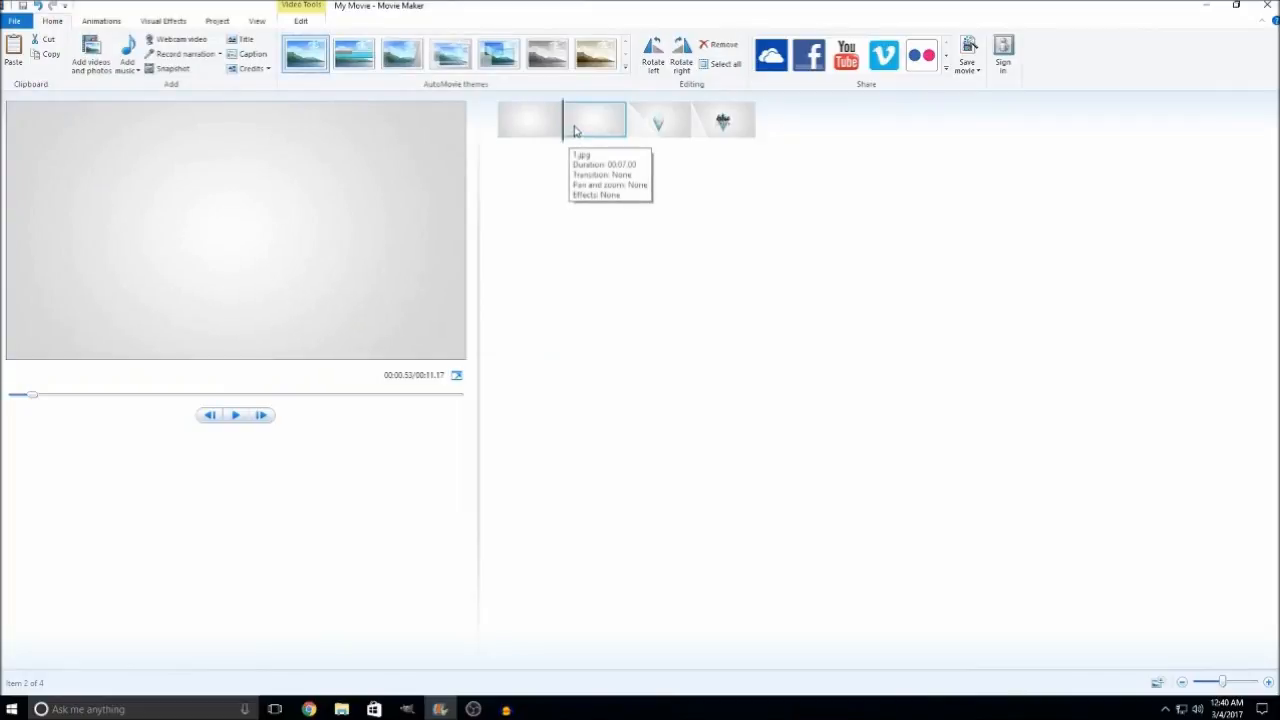
Step: Set the second background clip's duration to 0.50 and play the opening from the first clip
{"action": "left_click", "coordinate": [302, 22]}
{"action": "left_click", "coordinate": [260, 63]}
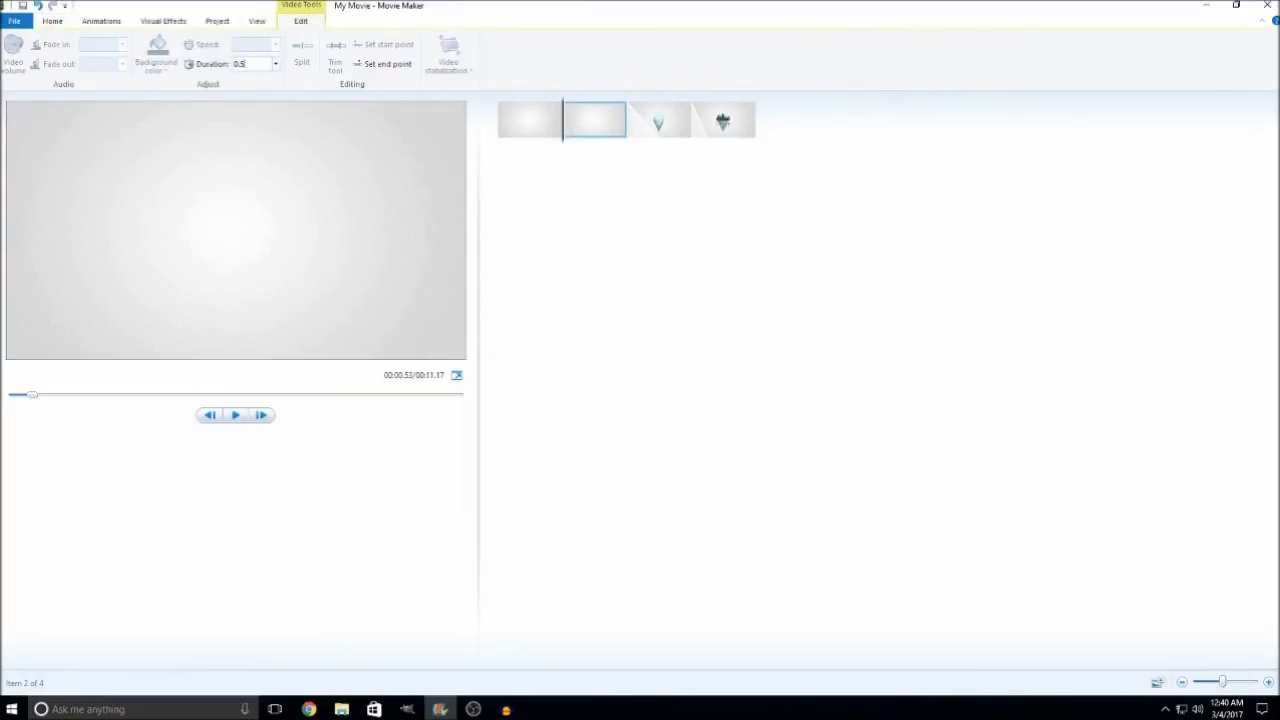
{"action": "left_click", "coordinate": [518, 120]}
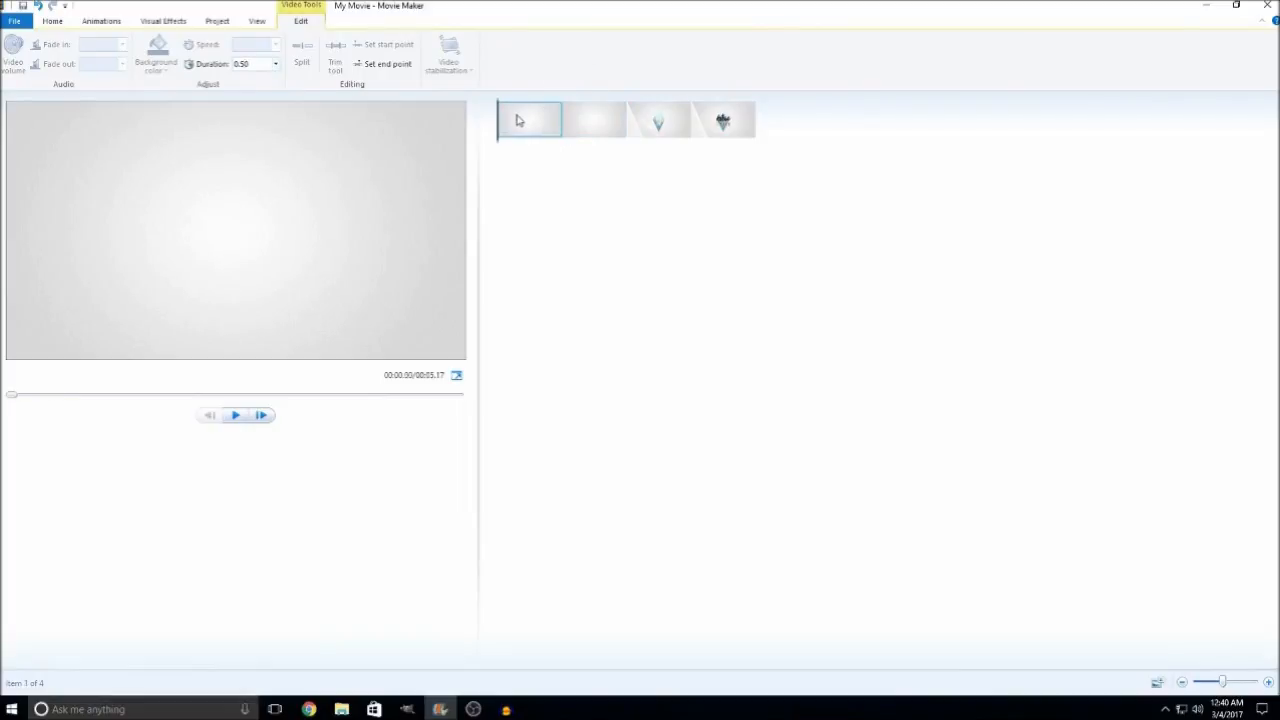
{"action": "left_click", "coordinate": [235, 415]}
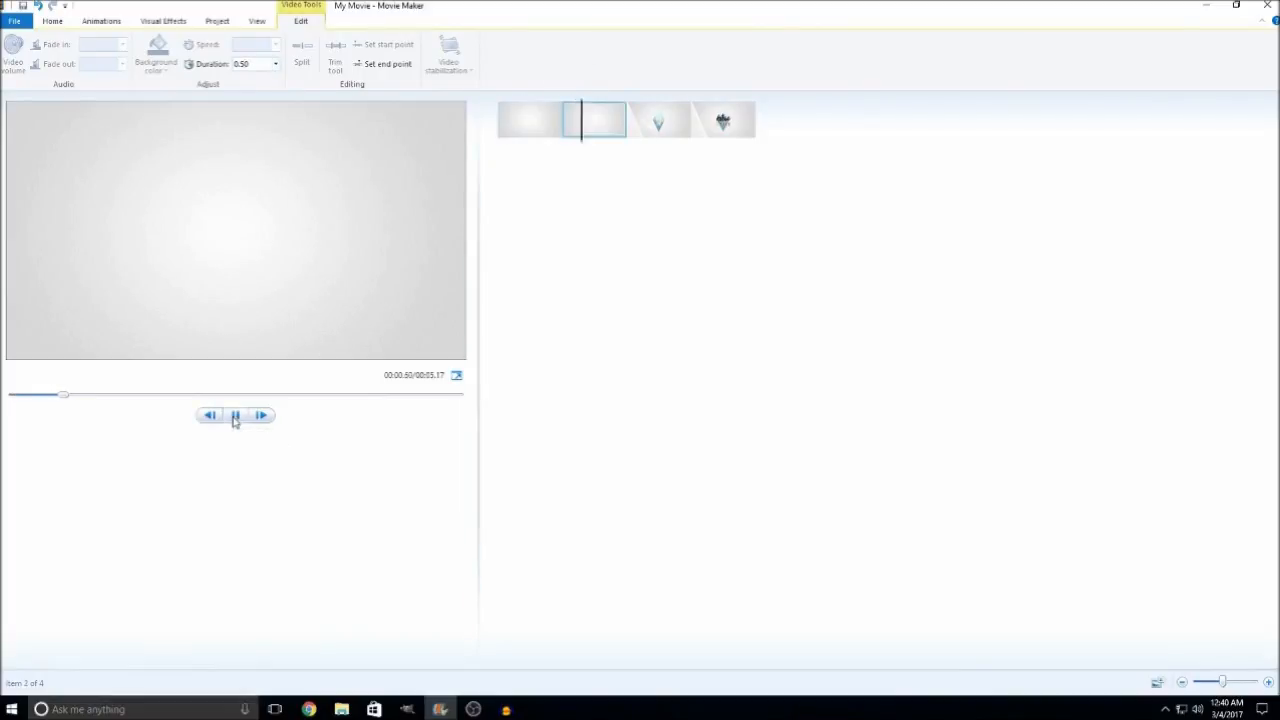
{"action": "left_click", "coordinate": [237, 415]}
Step: Shorten the second background clip, set the first background clip's duration to 0.25, and play the whole intro
{"action": "left_click", "coordinate": [596, 122]}
{"action": "left_click", "coordinate": [249, 63]}
{"action": "left_click", "coordinate": [508, 125]}
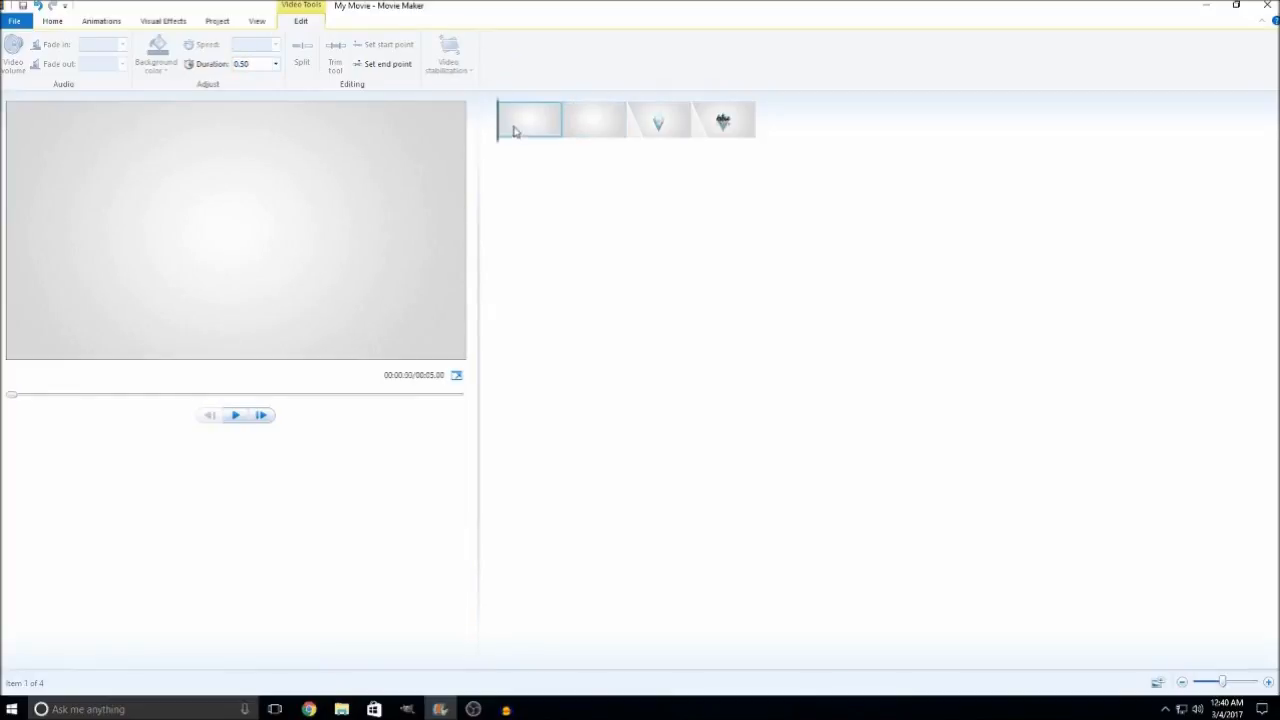
{"action": "type", "text": "0.25"}
{"action": "key", "text": "Return"}
{"action": "left_click", "coordinate": [232, 421]}
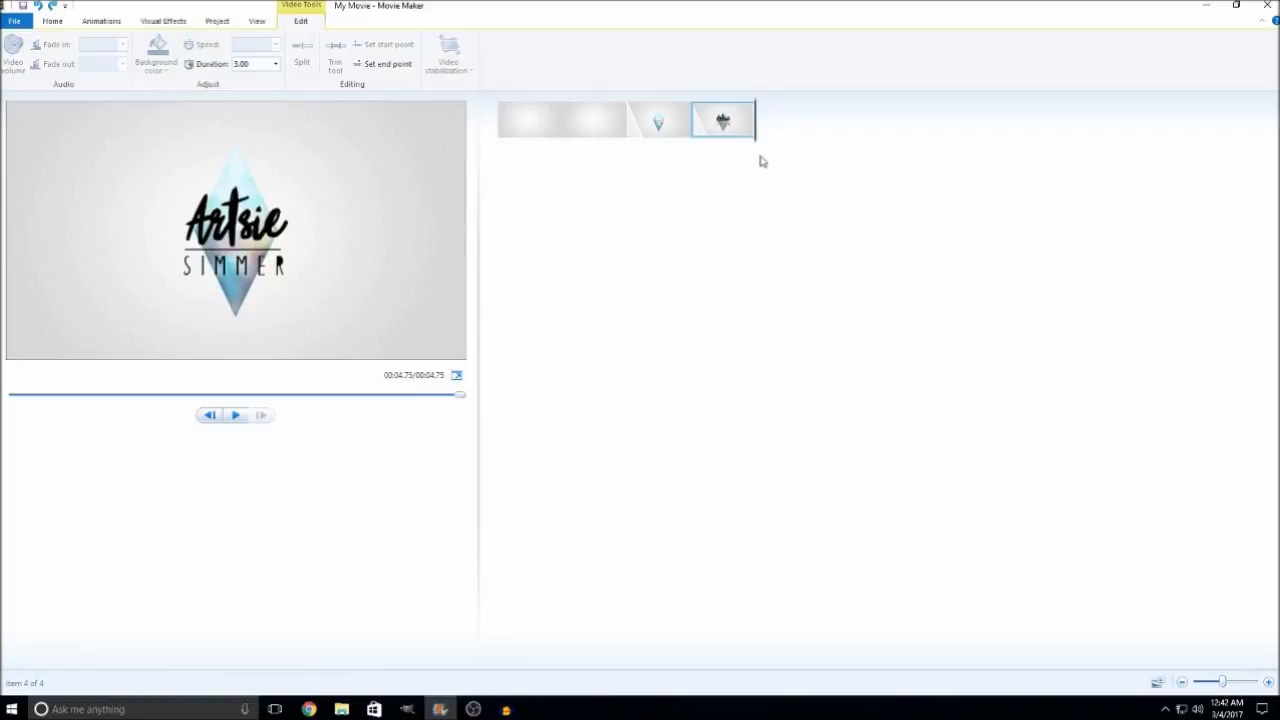
Step: Add the music file Halvorsen_-_Wouldn_39_t_Change_It from the YT Music folder, beginning at the first clip
{"action": "left_click", "coordinate": [534, 118]}
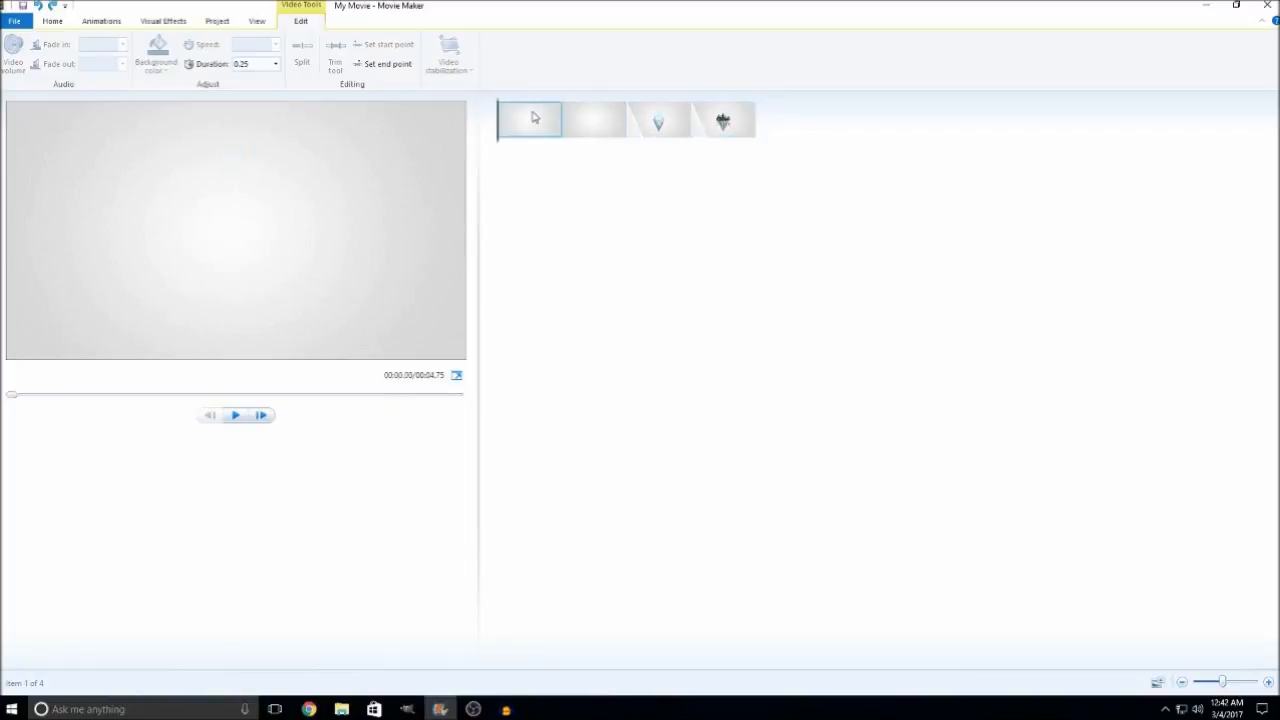
{"action": "left_click", "coordinate": [55, 24]}
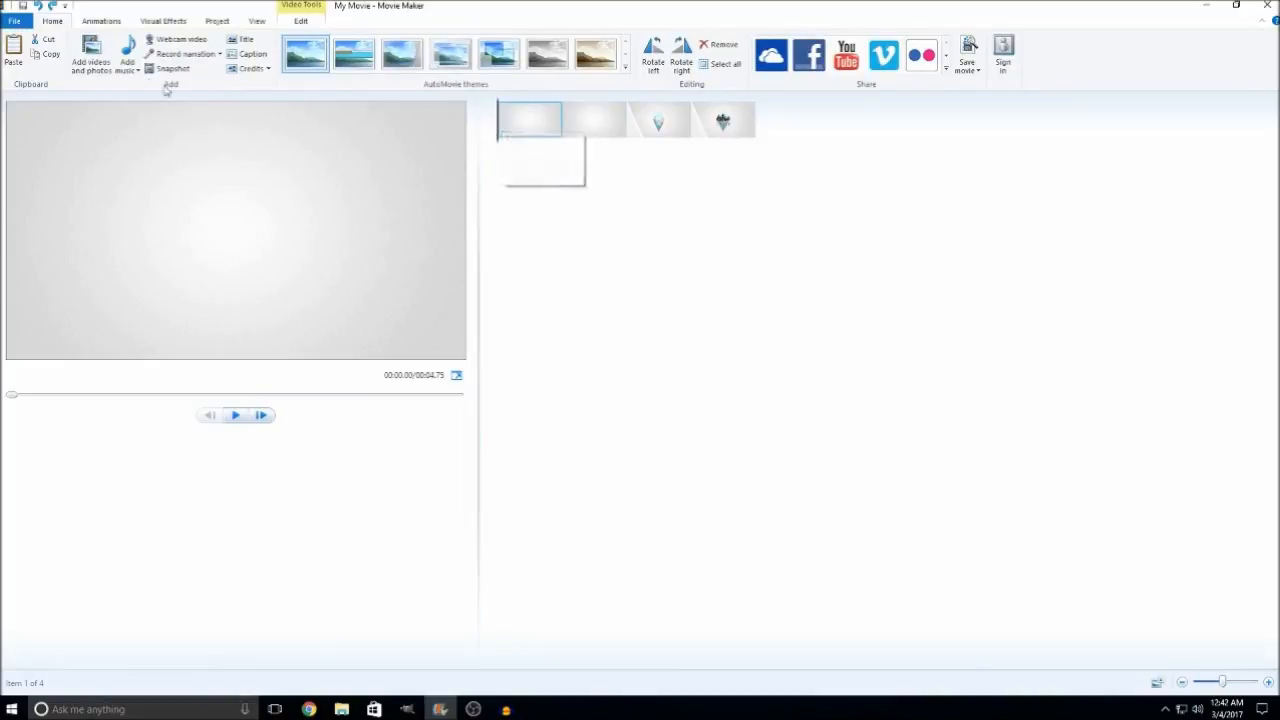
{"action": "left_click", "coordinate": [132, 72]}
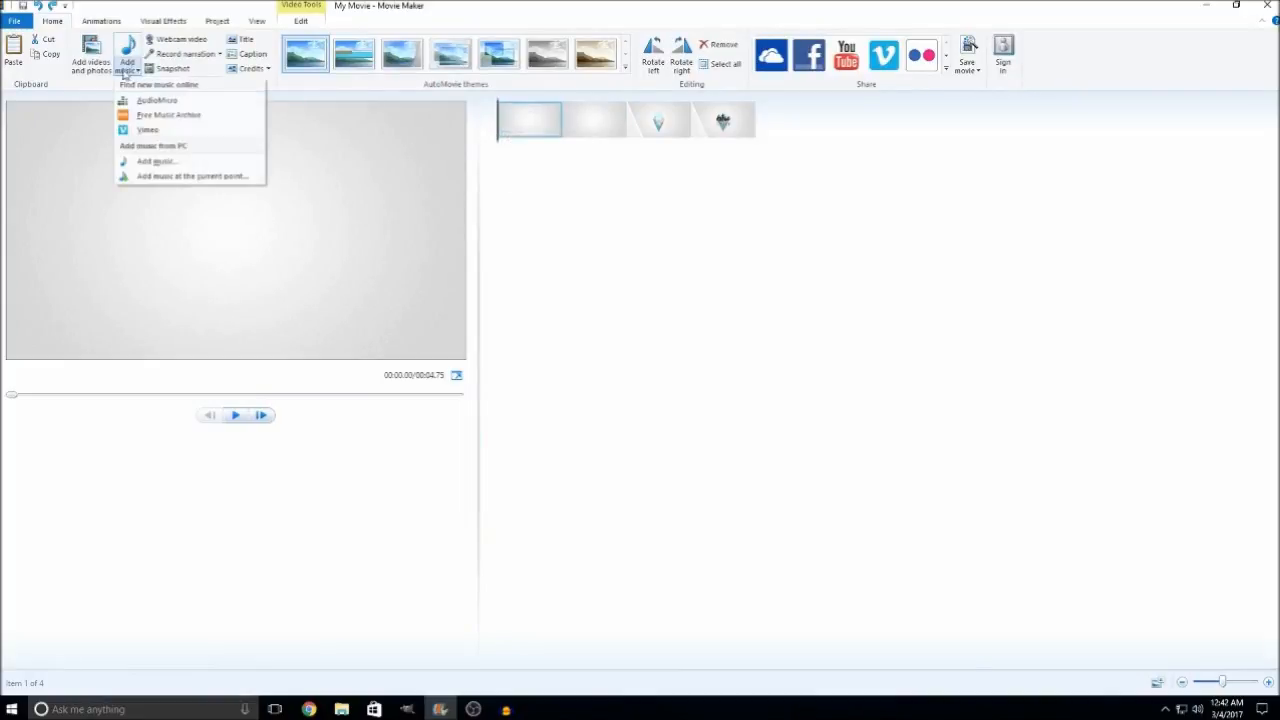
{"action": "left_click", "coordinate": [182, 161]}
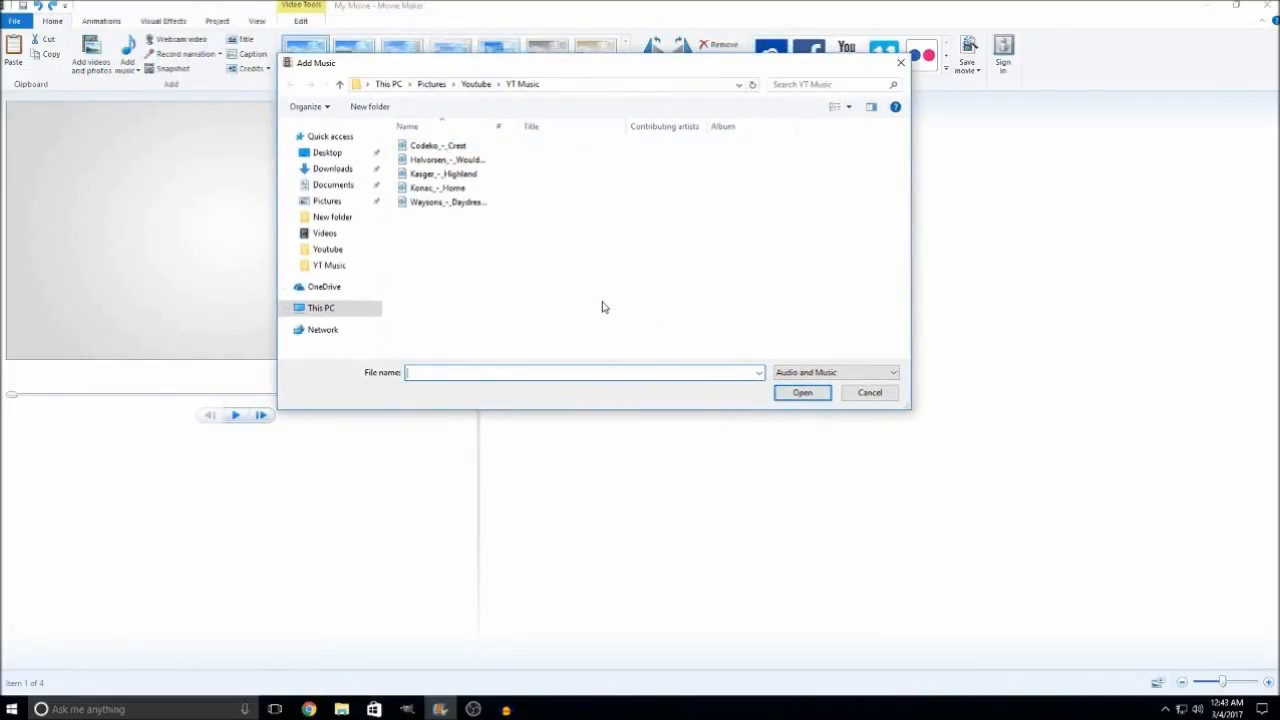
{"action": "left_click", "coordinate": [460, 164]}
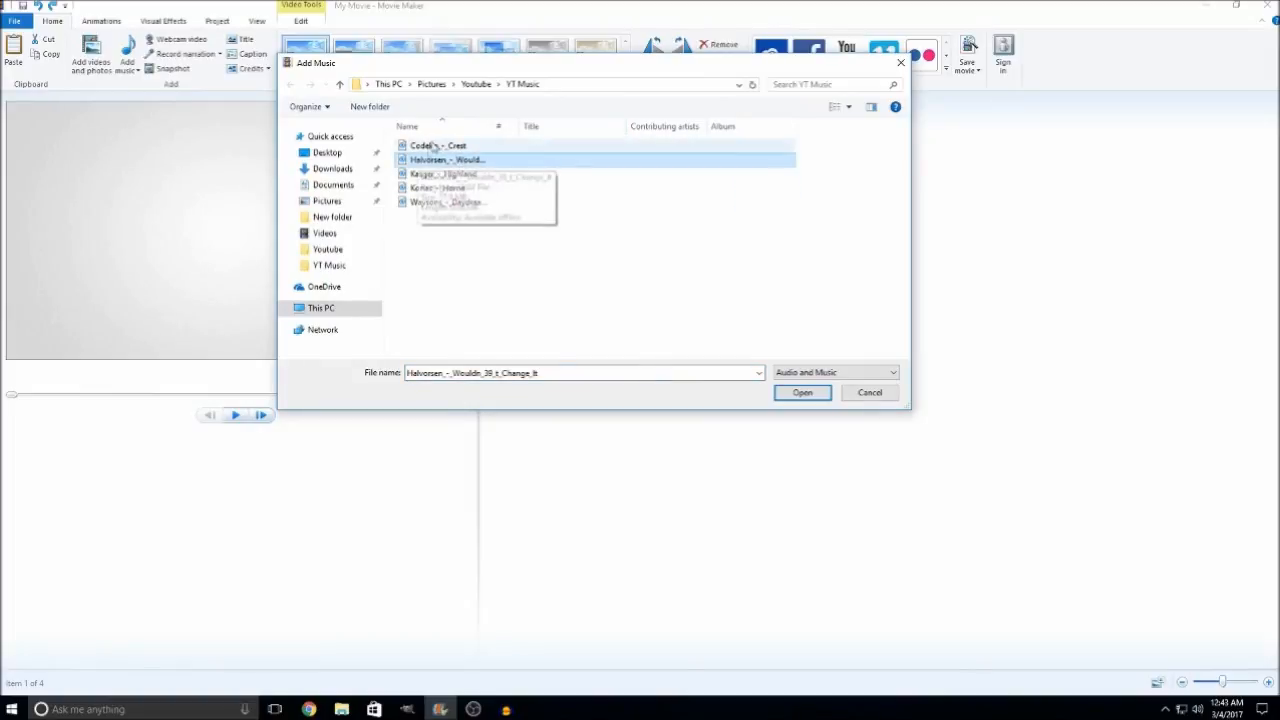
{"action": "left_click", "coordinate": [802, 393]}
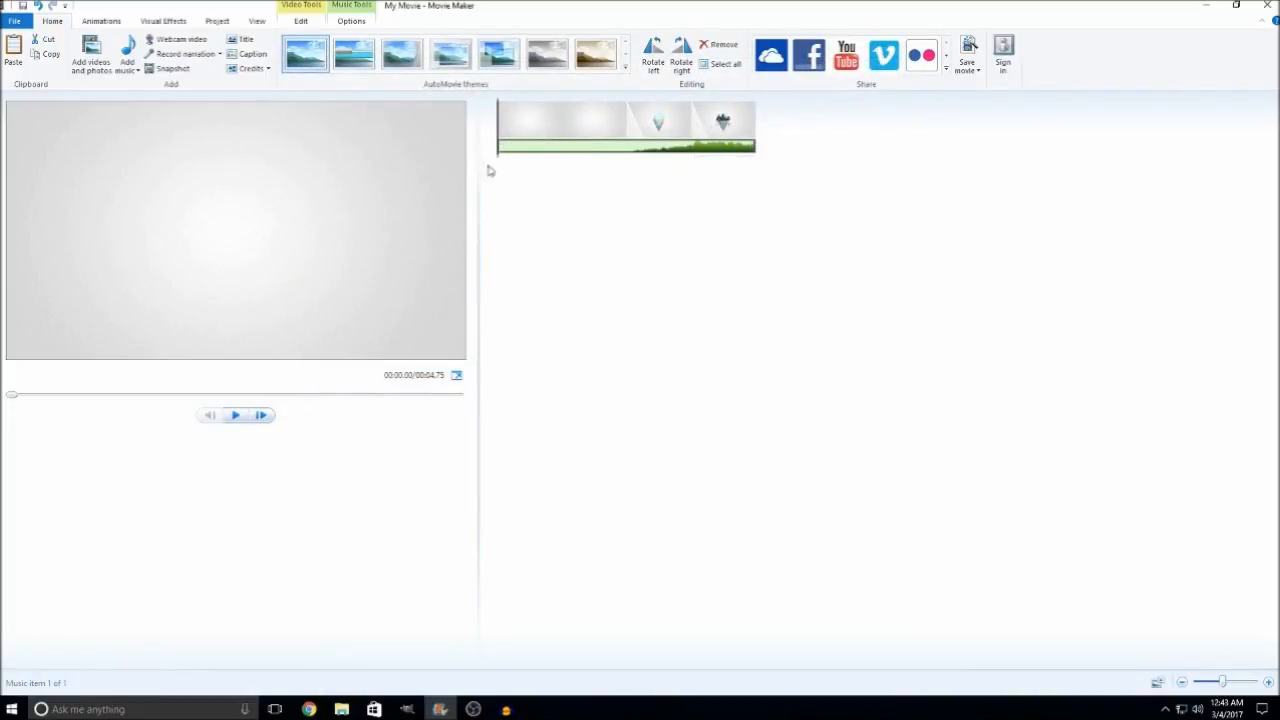
Step: Check the music's volume setting and play the intro with the added track
{"action": "left_click", "coordinate": [350, 21]}
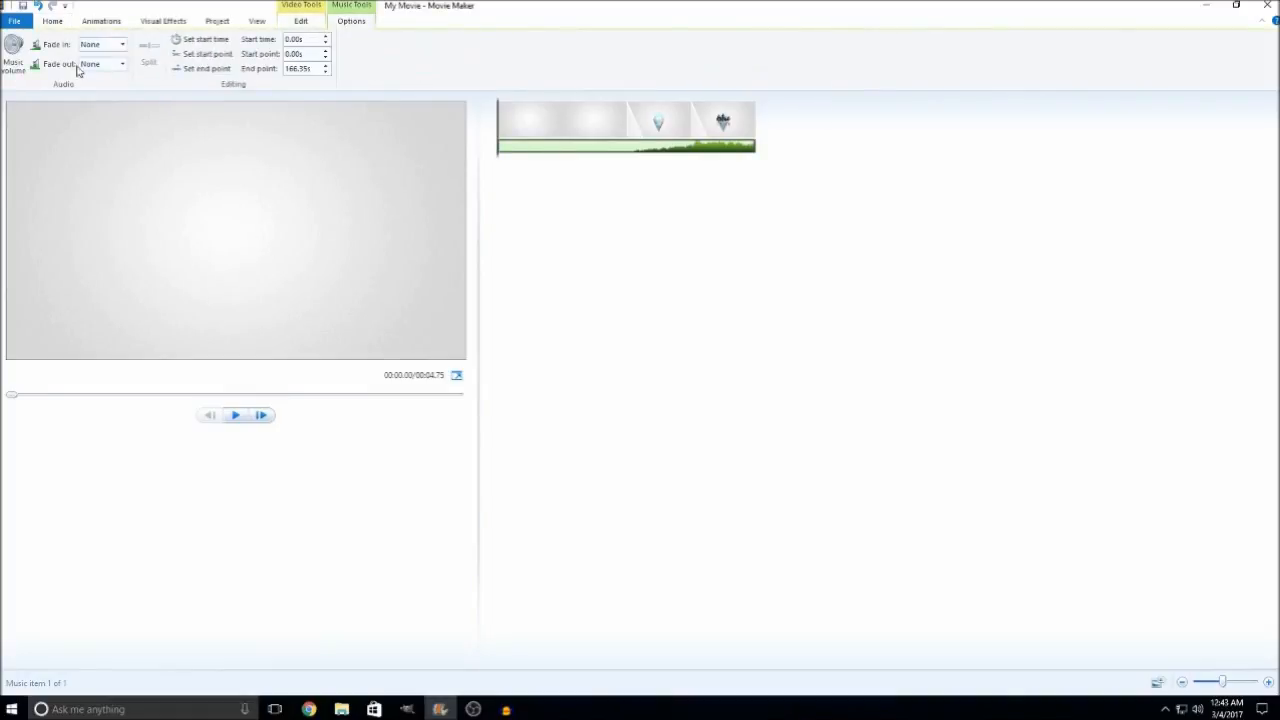
{"action": "left_click", "coordinate": [13, 48]}
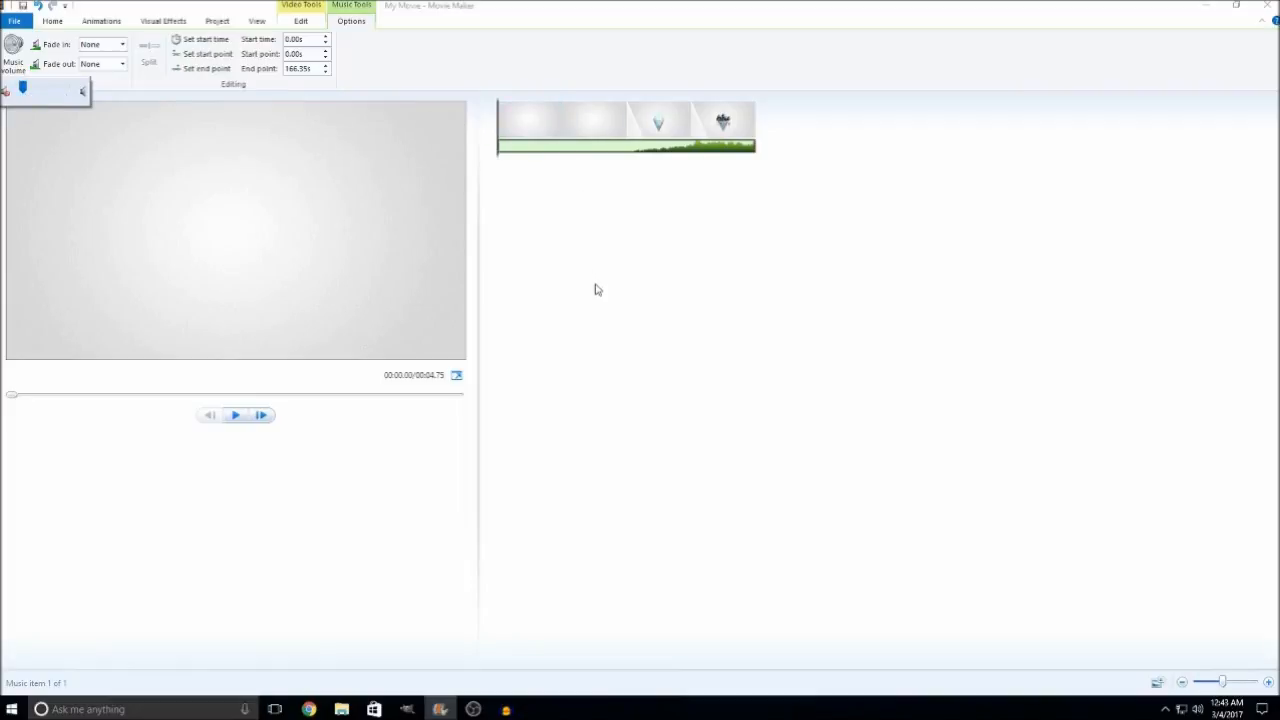
{"action": "left_click", "coordinate": [408, 72]}
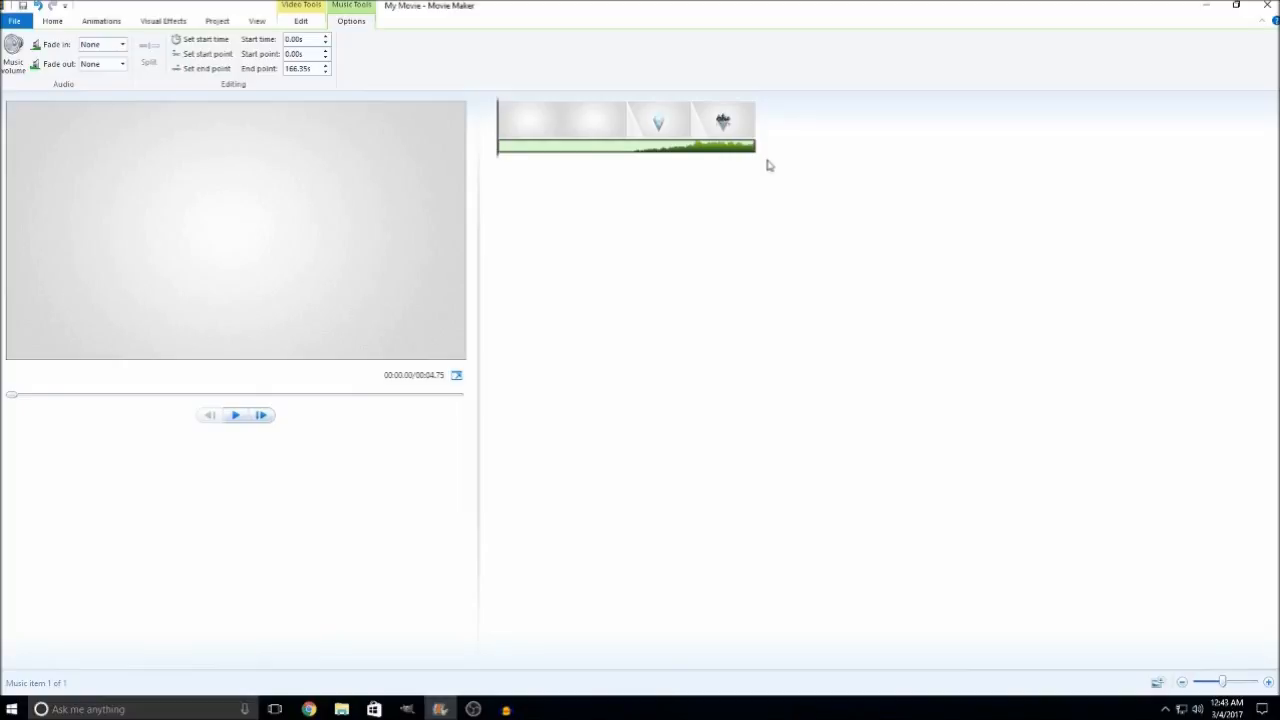
{"action": "left_click", "coordinate": [236, 415]}
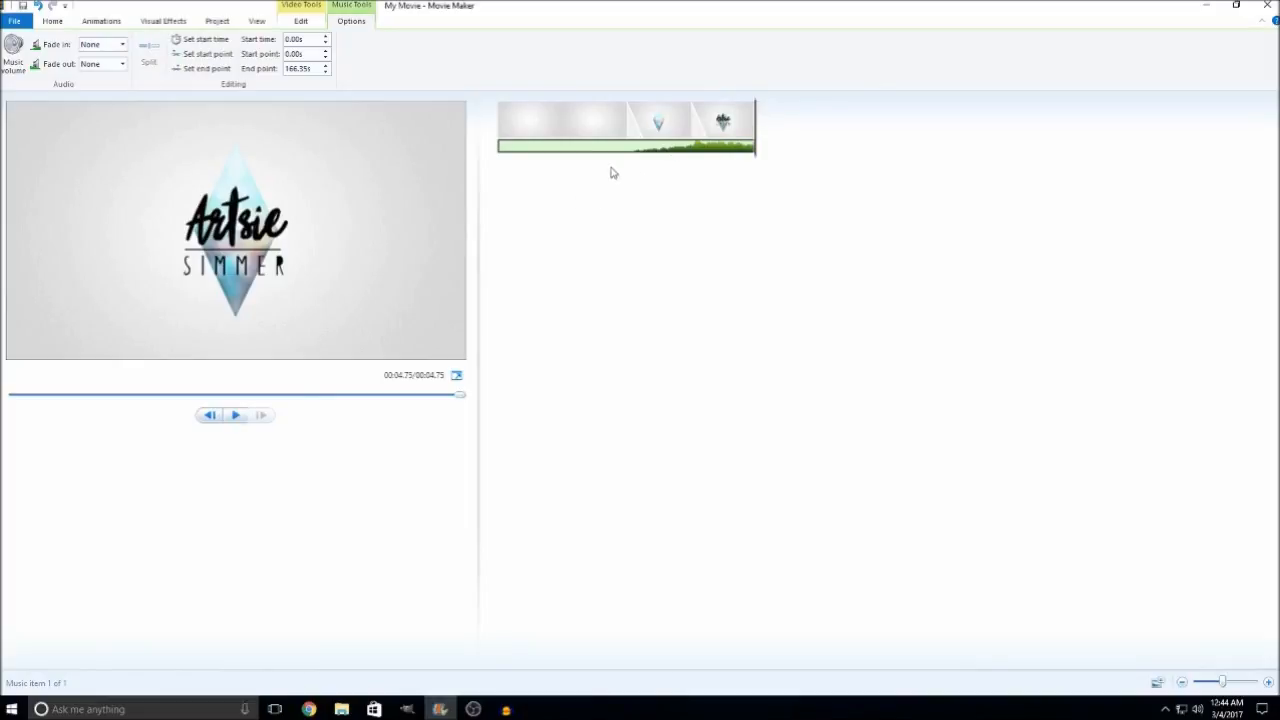
Step: Set the music's start point to 14.00s, compare the track with each clip, and play the intro
{"action": "left_click", "coordinate": [305, 53]}
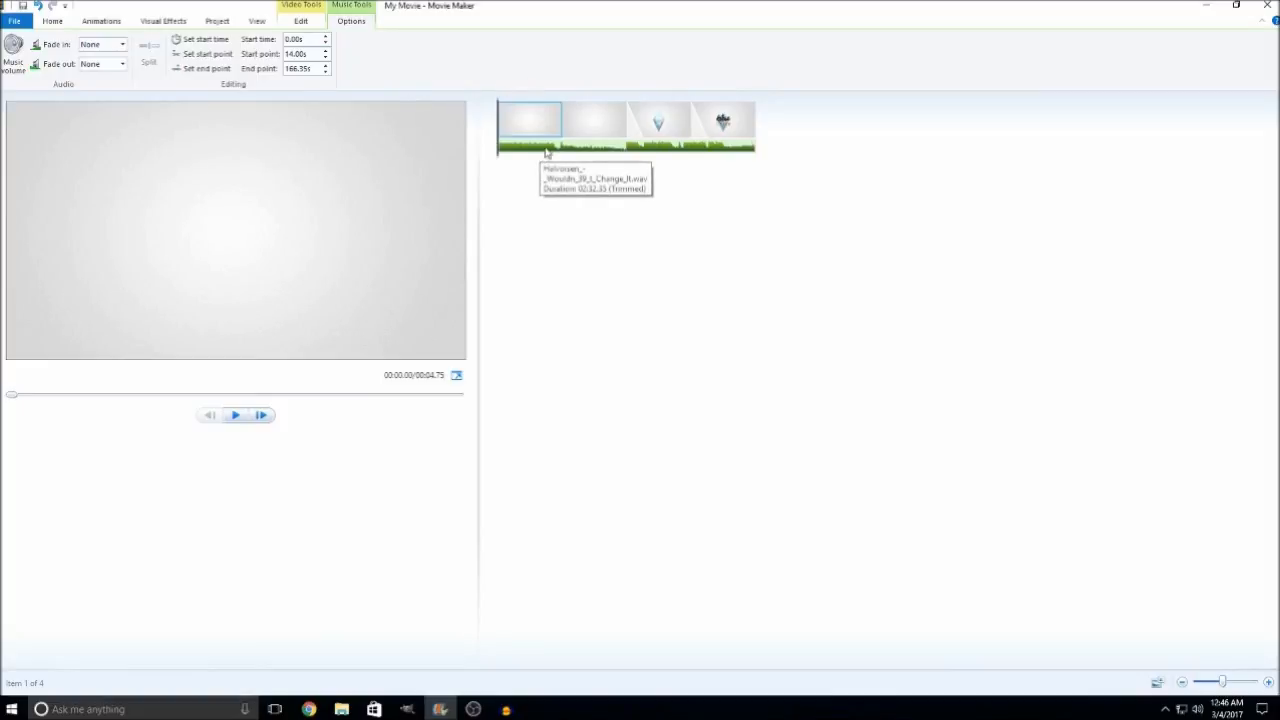
{"action": "left_click", "coordinate": [546, 150]}
{"action": "left_click", "coordinate": [524, 123]}
{"action": "left_click", "coordinate": [584, 121]}
{"action": "left_click", "coordinate": [671, 121]}
{"action": "left_click", "coordinate": [728, 125]}
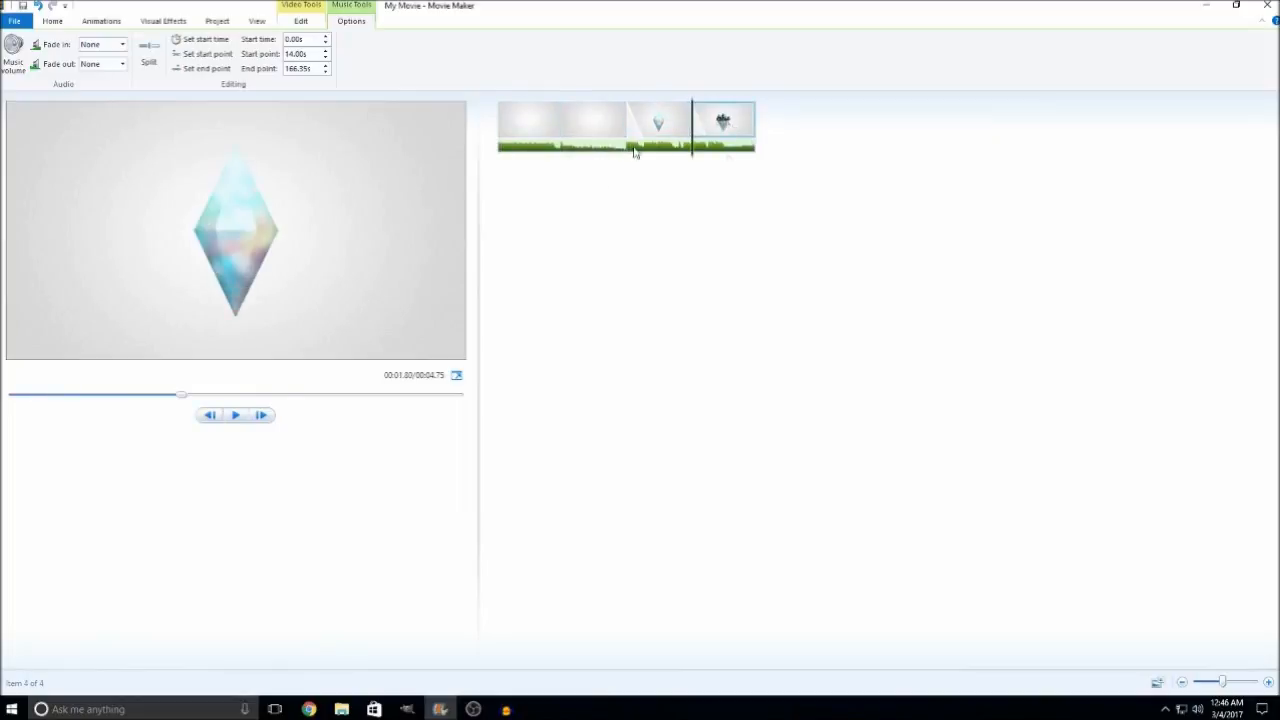
{"action": "left_click", "coordinate": [510, 126]}
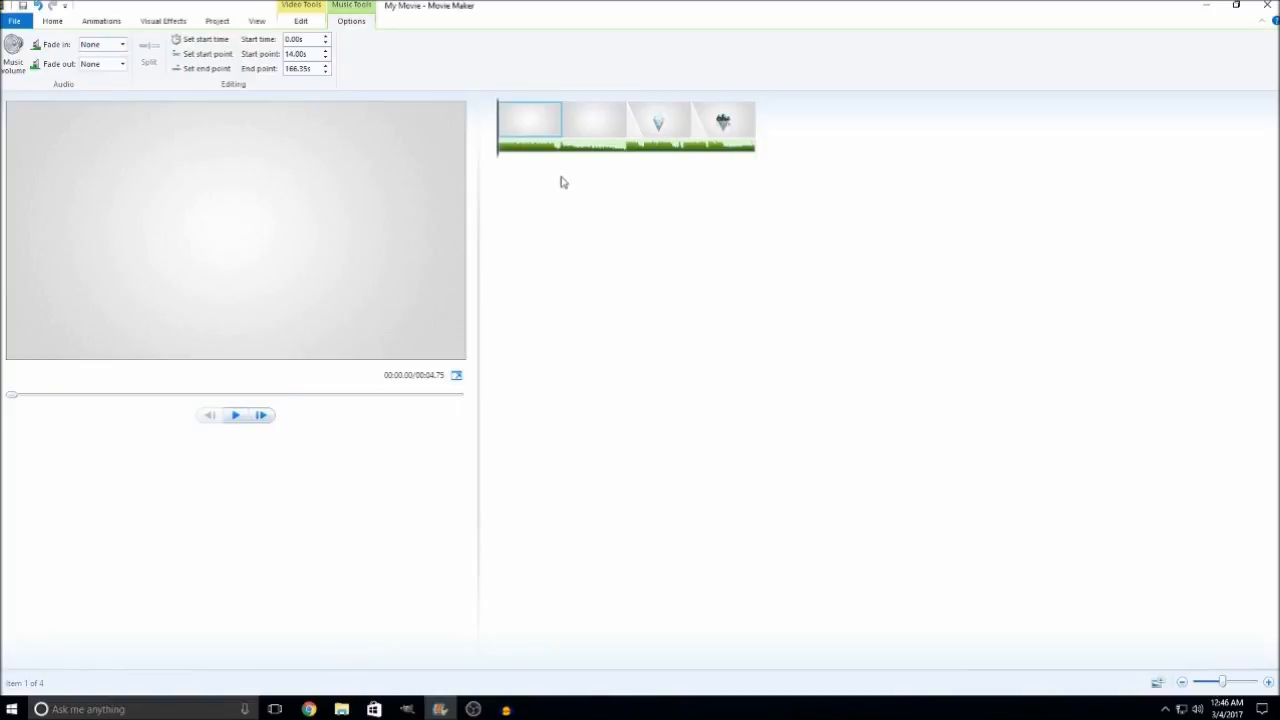
{"action": "left_click", "coordinate": [236, 416]}
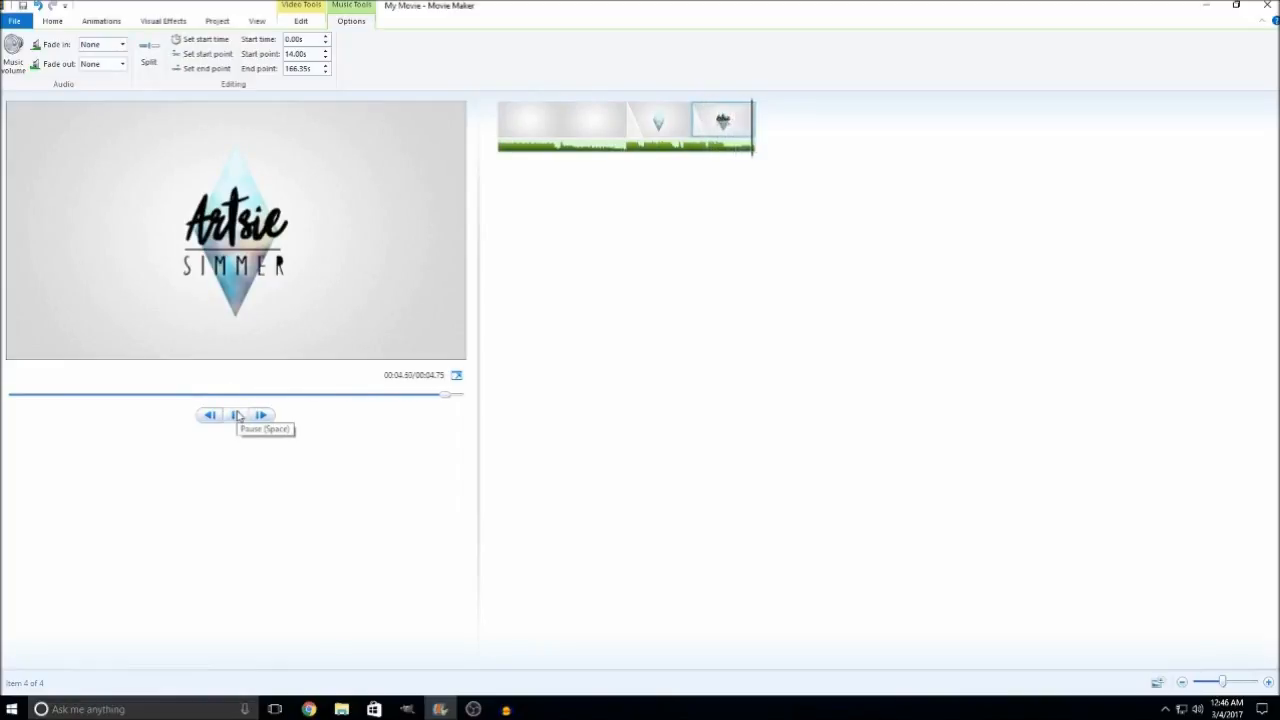
Step: Set both the fade in and the fade out of the music track to Fast
{"action": "left_click", "coordinate": [500, 122]}
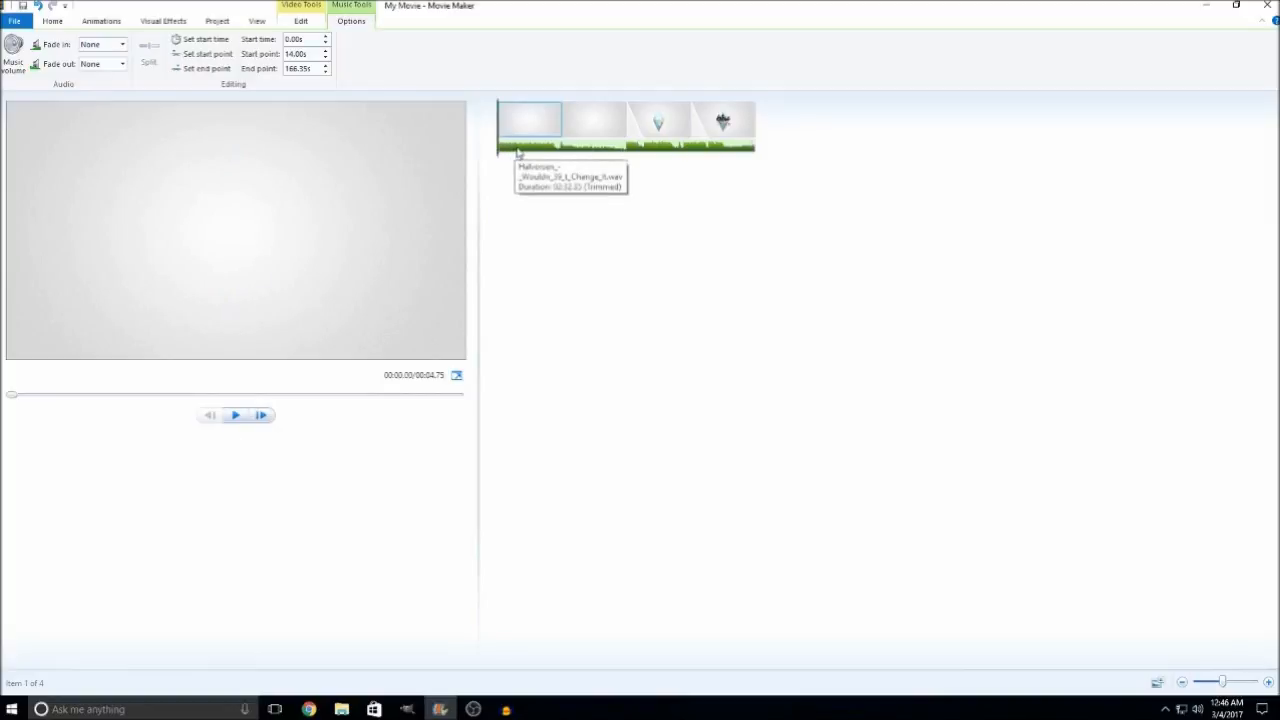
{"action": "left_click", "coordinate": [516, 152]}
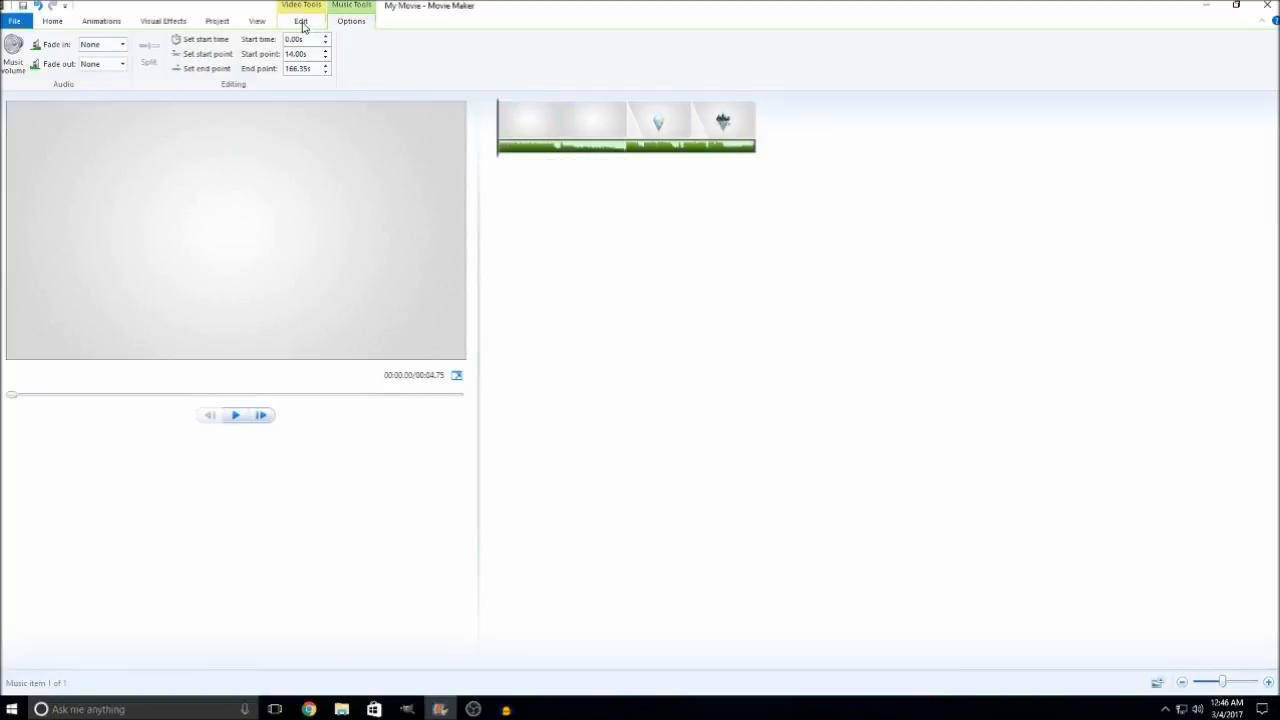
{"action": "left_click", "coordinate": [123, 47]}
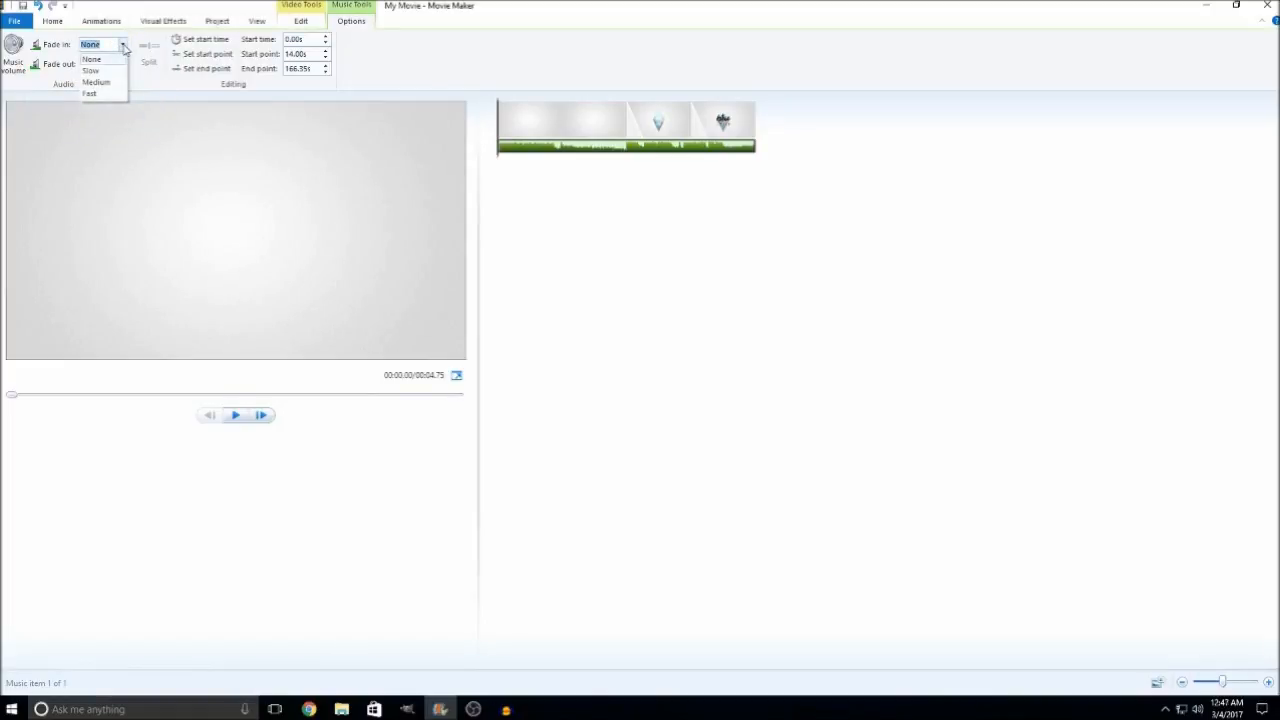
{"action": "left_click", "coordinate": [100, 93]}
{"action": "left_click", "coordinate": [123, 64]}
{"action": "left_click", "coordinate": [95, 112]}
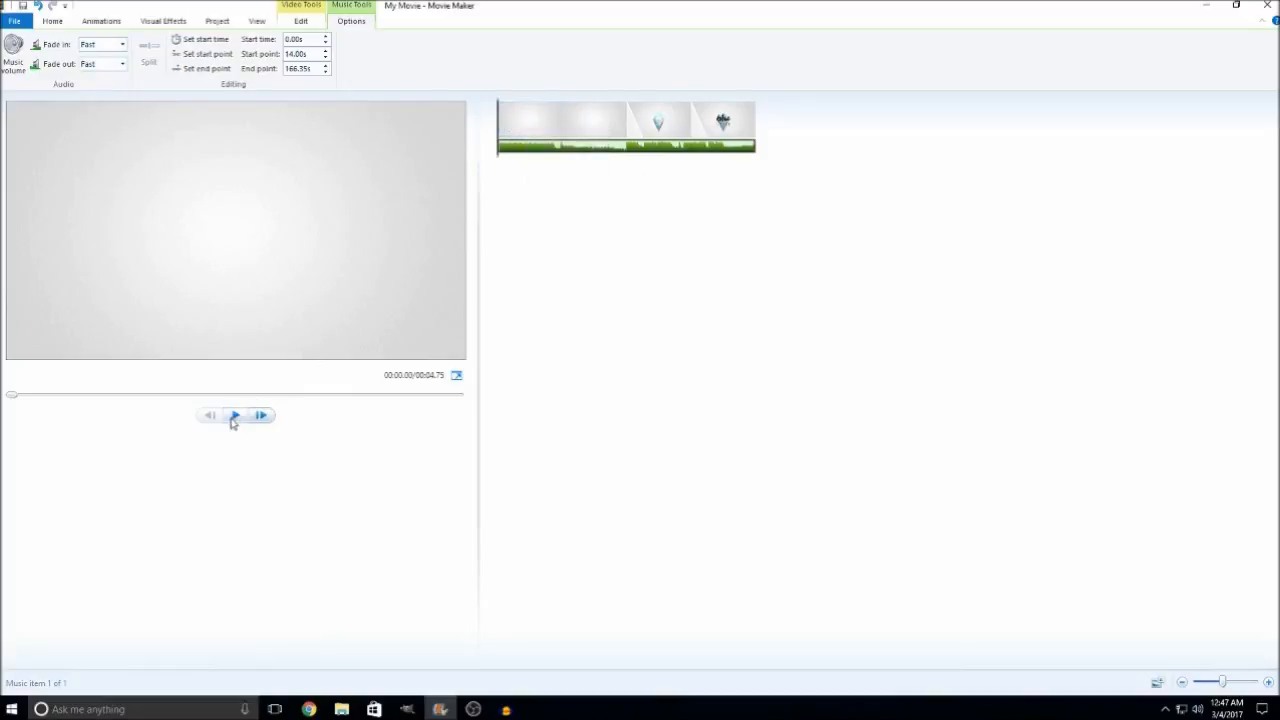
Step: Play the intro from the first clip to check the music's fades, and return to the beginning
{"action": "left_click", "coordinate": [510, 128]}
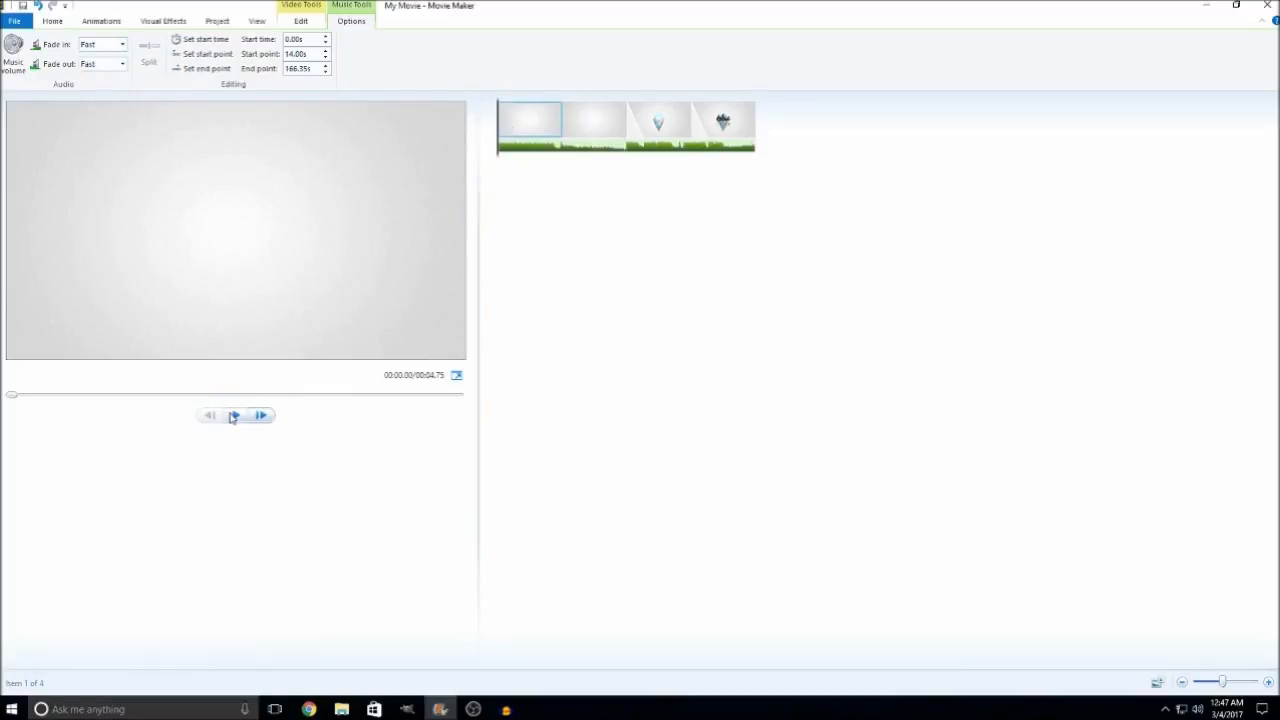
{"action": "left_click", "coordinate": [234, 416]}
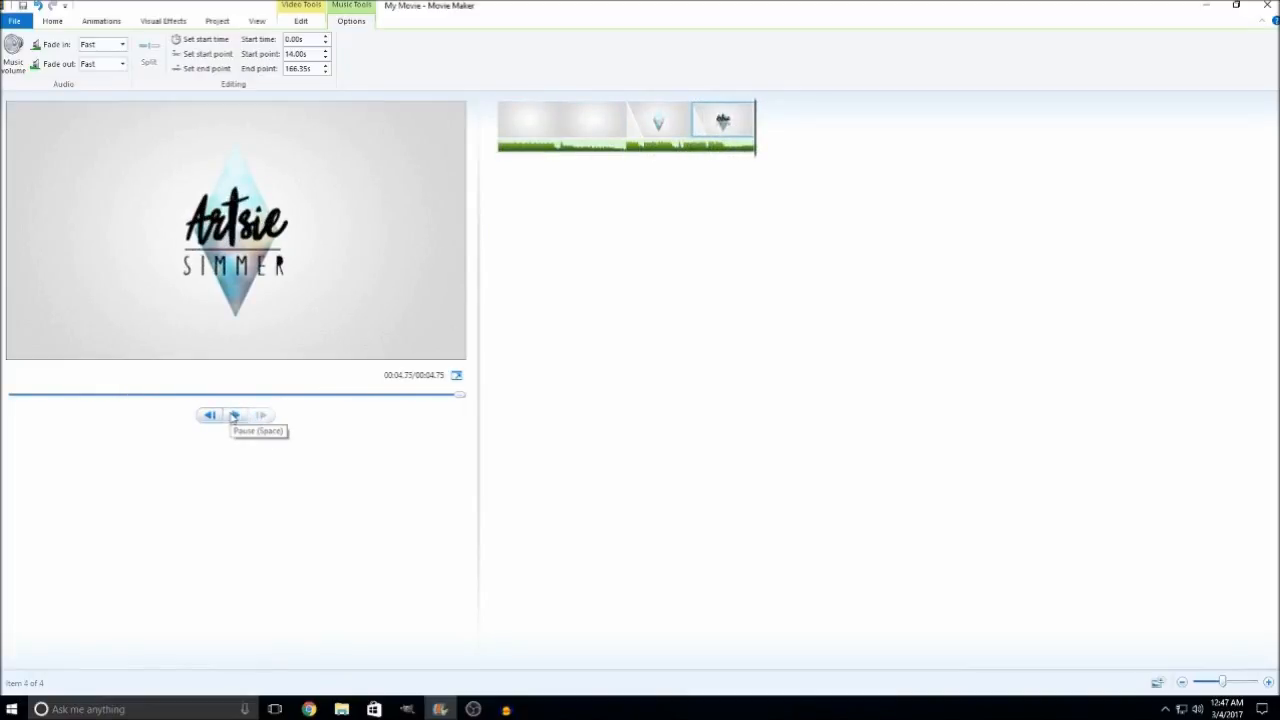
{"action": "left_click", "coordinate": [540, 127]}
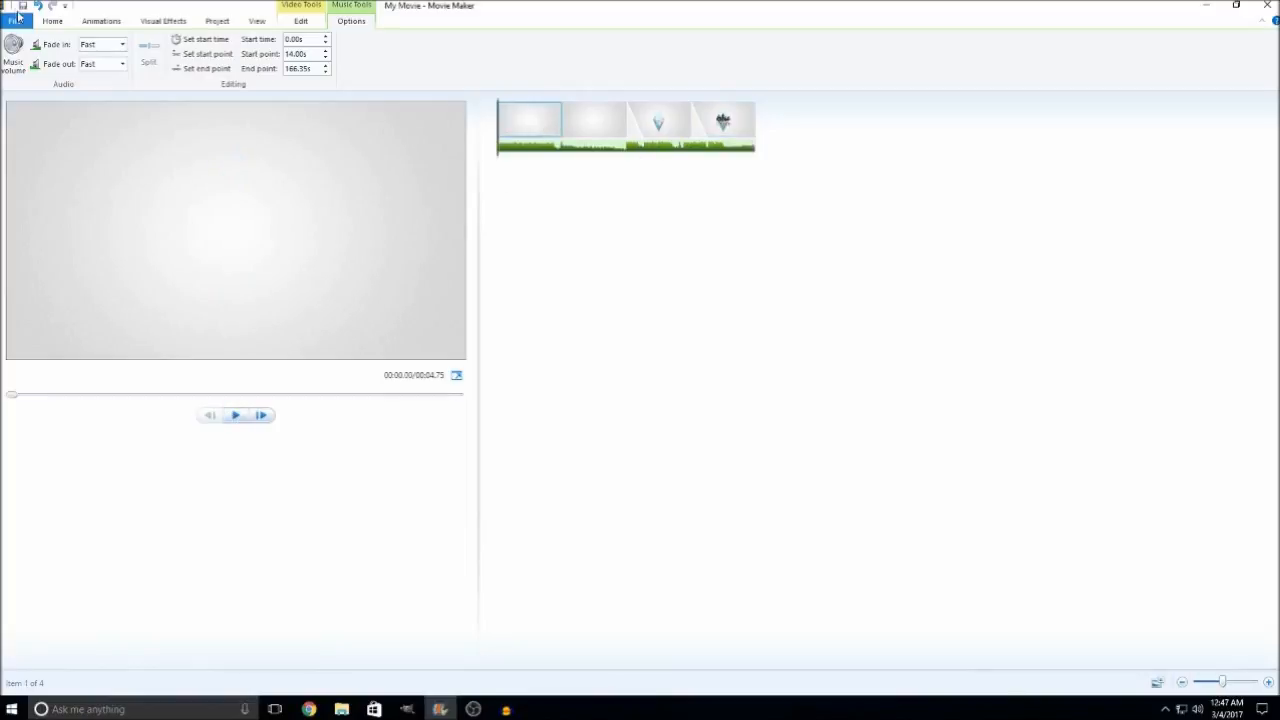
Step: Start a custom movie export setting named YT Tut with a frame rate of 60 fps
{"action": "left_click", "coordinate": [48, 21]}
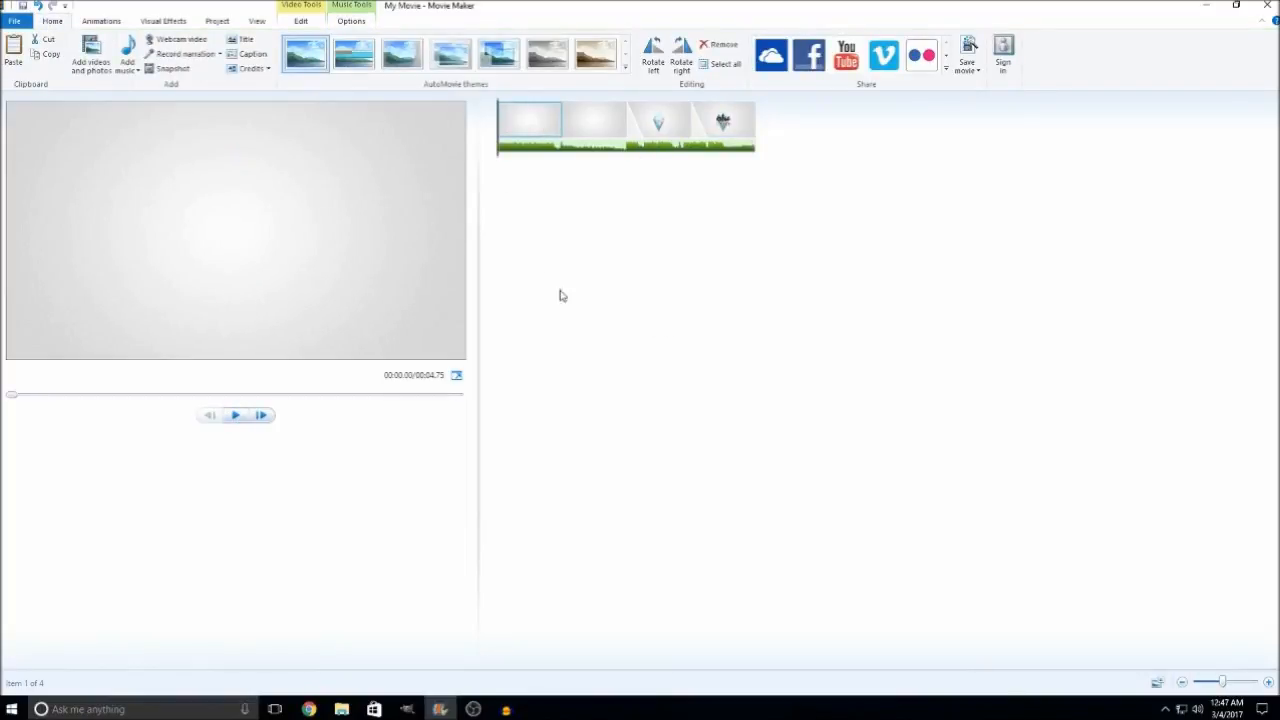
{"action": "left_click", "coordinate": [972, 70]}
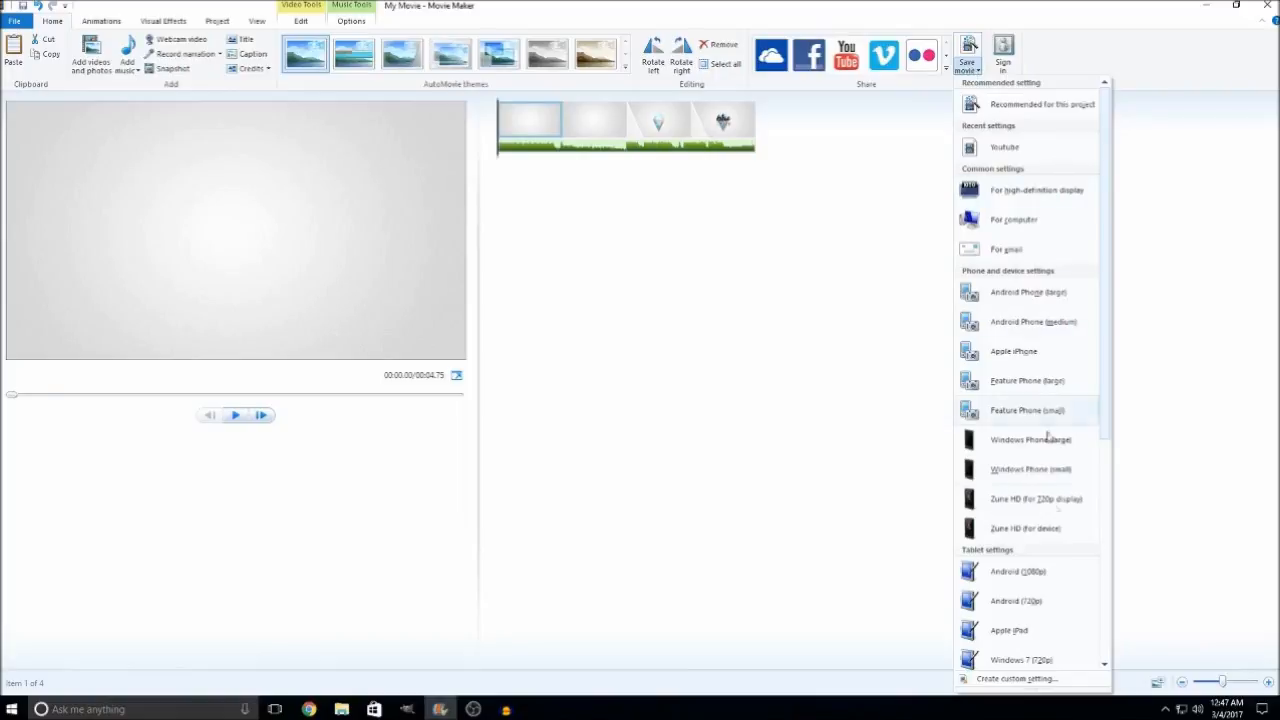
{"action": "left_click", "coordinate": [1016, 679]}
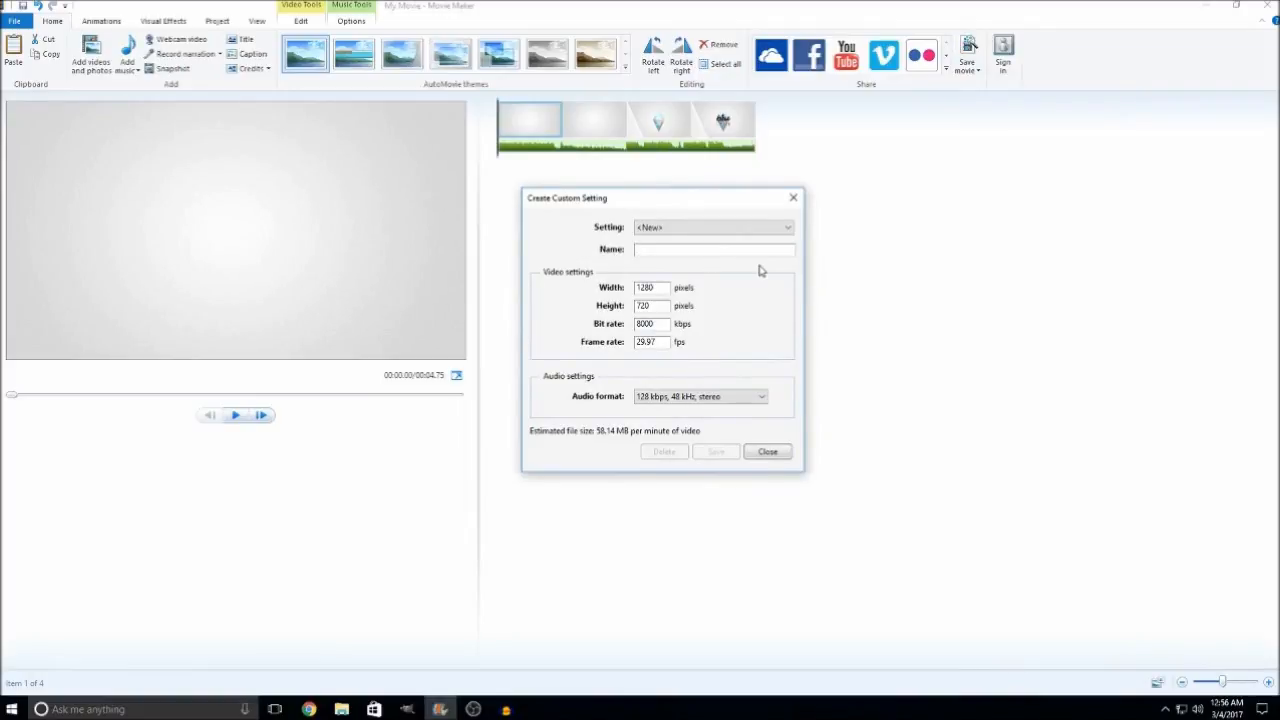
{"action": "type", "text": "YT Tut"}
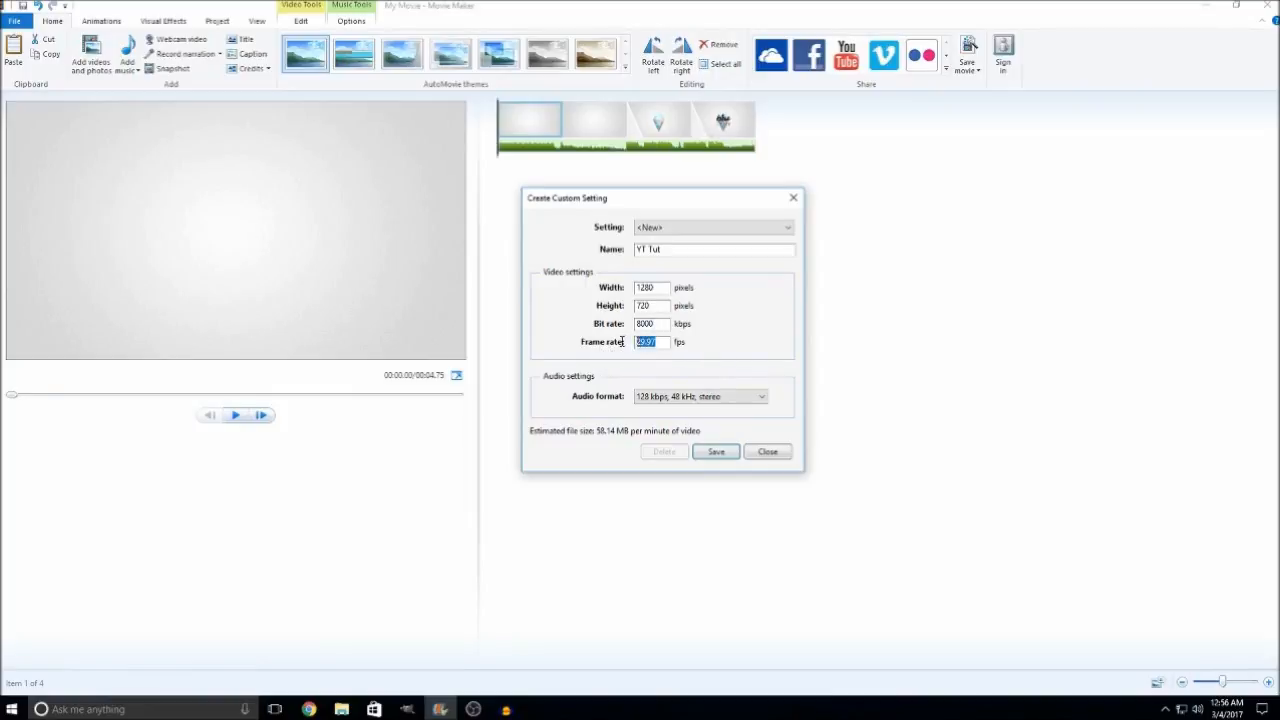
{"action": "type", "text": "0"}
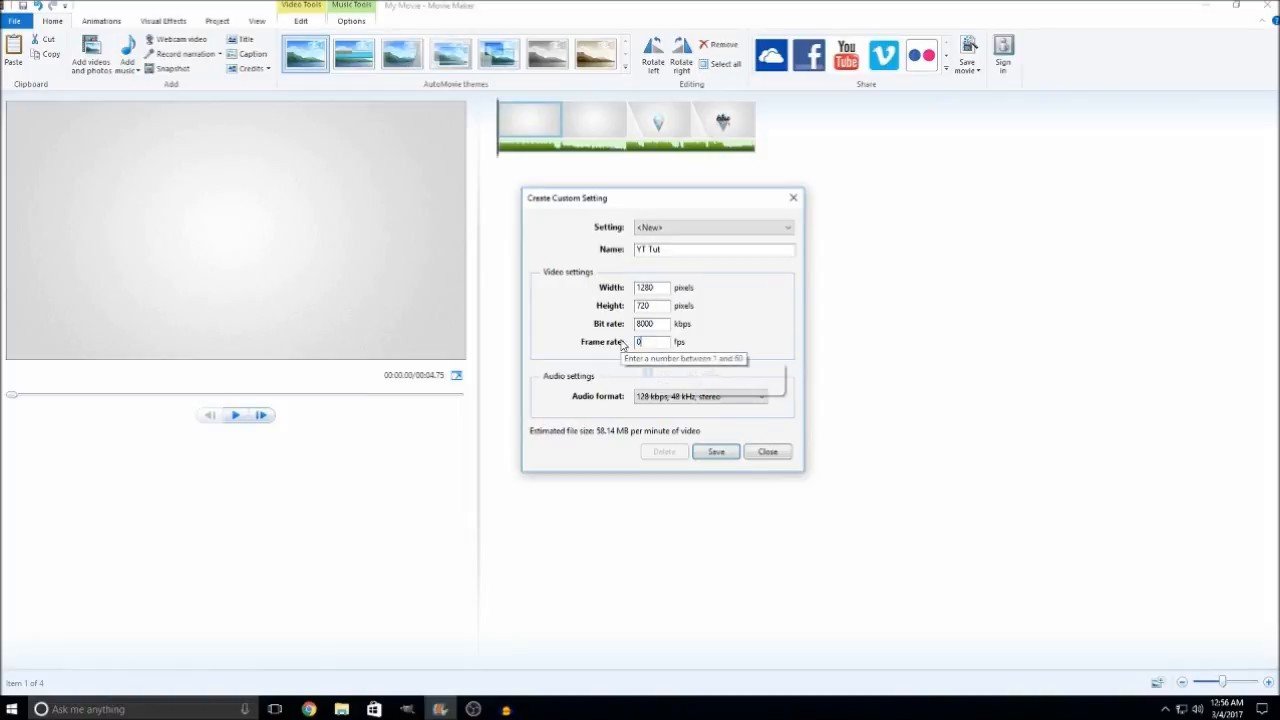
{"action": "type", "text": "60"}
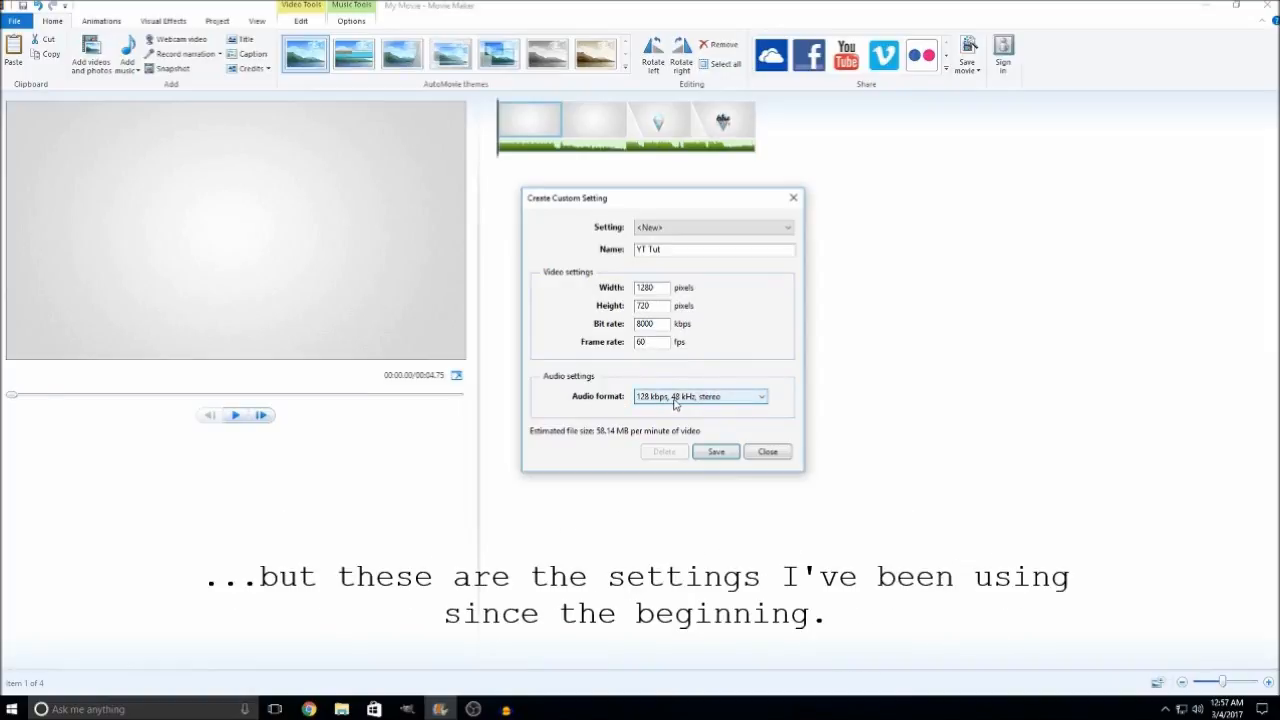
Step: Try the 192 kbps, 48 kHz, stereo audio format and switch back to 128 kbps, 48 kHz, stereo
{"action": "left_click", "coordinate": [728, 400]}
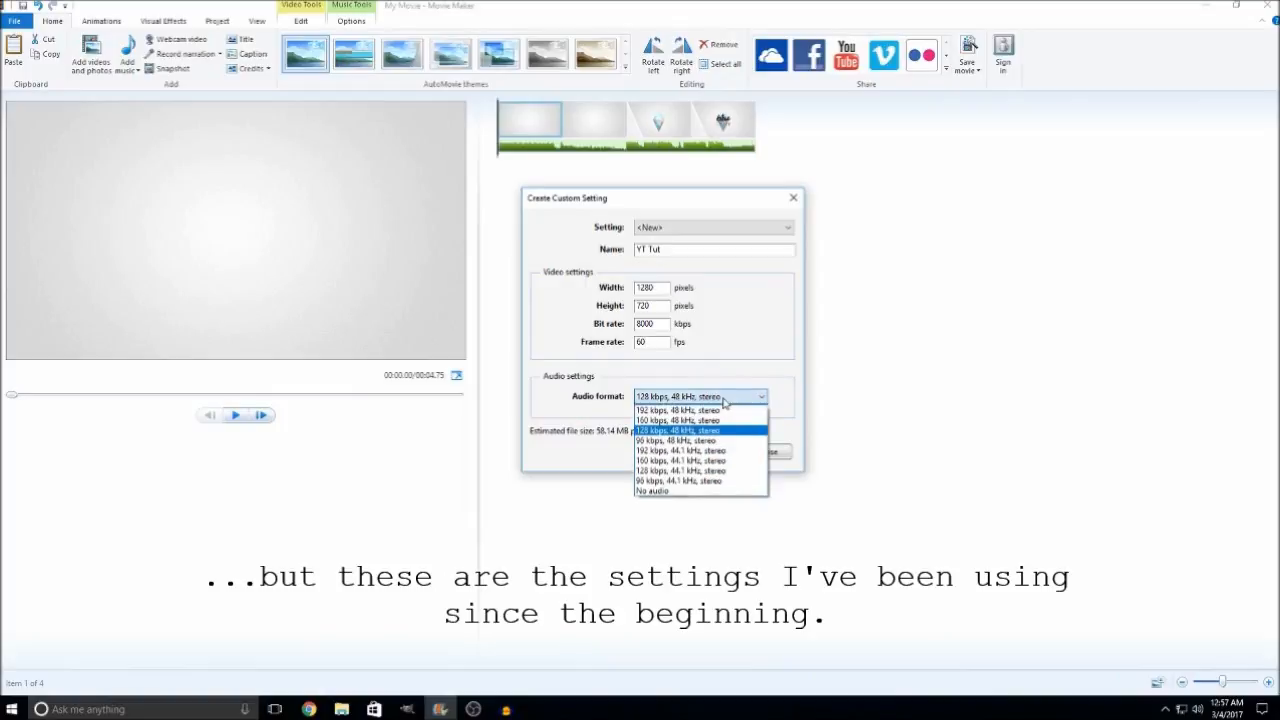
{"action": "left_click", "coordinate": [660, 411]}
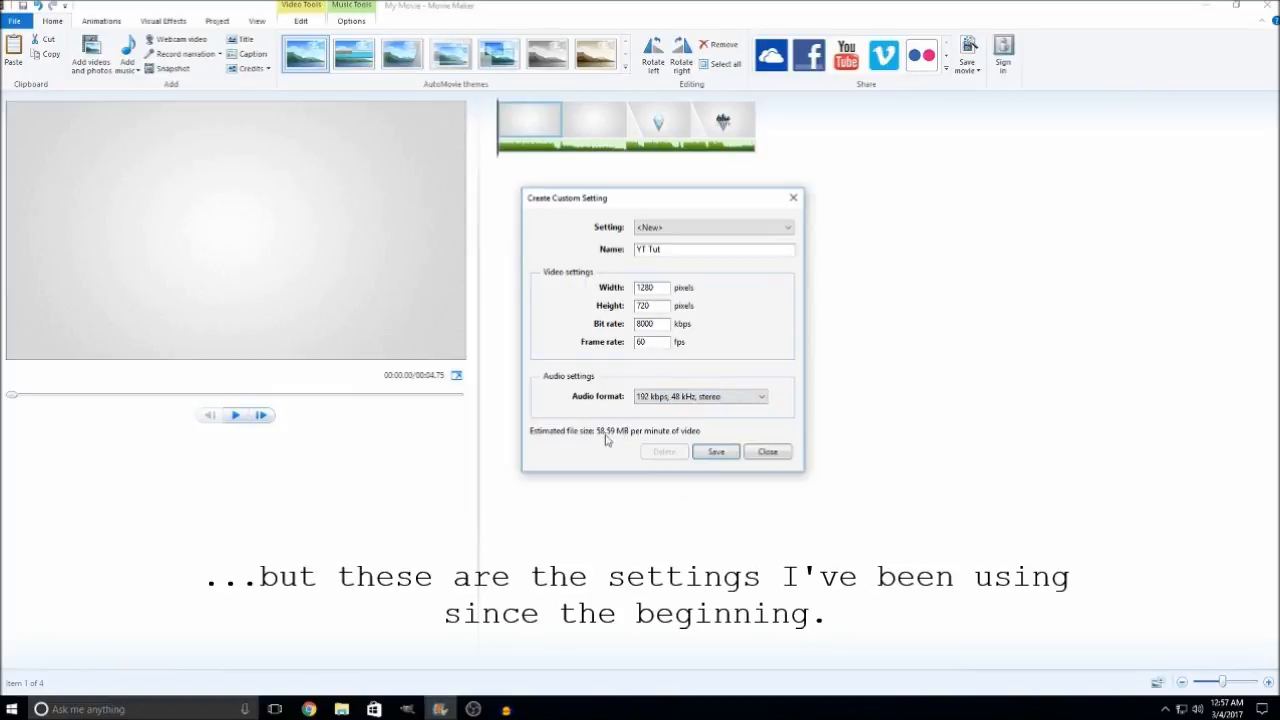
{"action": "left_click", "coordinate": [671, 398]}
{"action": "left_click", "coordinate": [658, 431]}
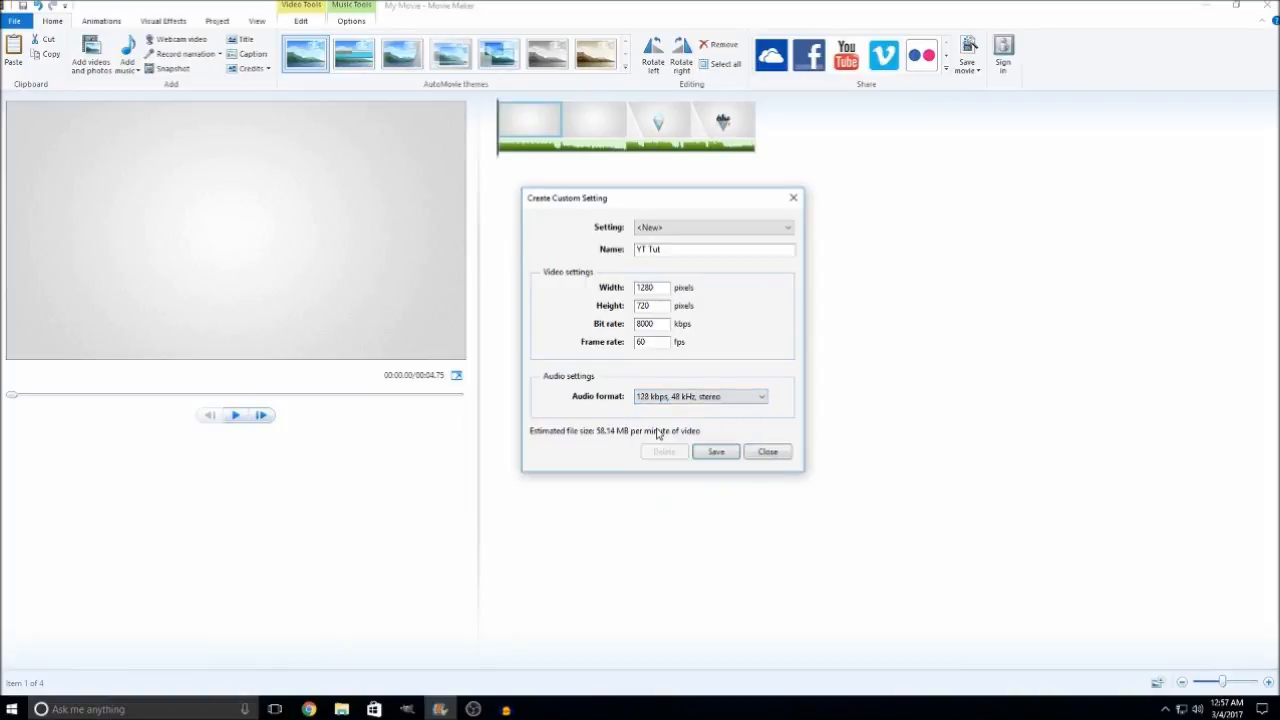
Step: Save the YT Tut custom setting as a Movie Maker Video Settings File and close the custom setting window
{"action": "left_click", "coordinate": [716, 452]}
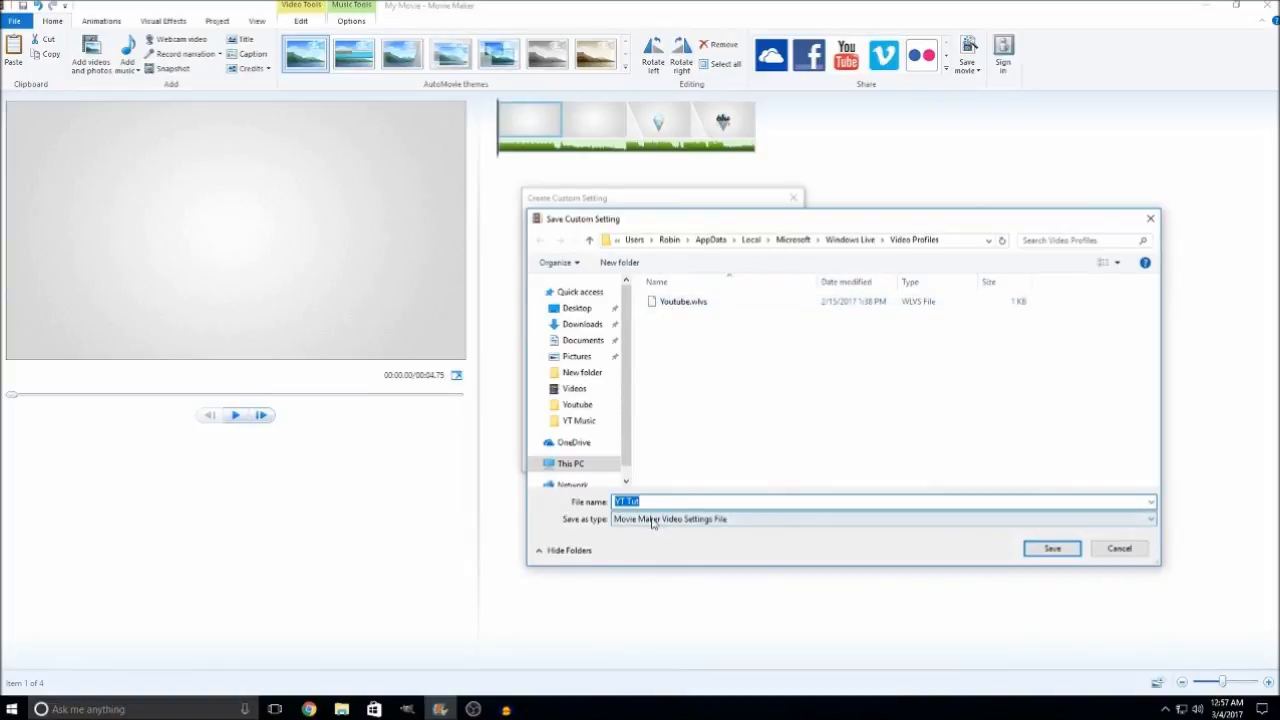
{"action": "left_click", "coordinate": [724, 522]}
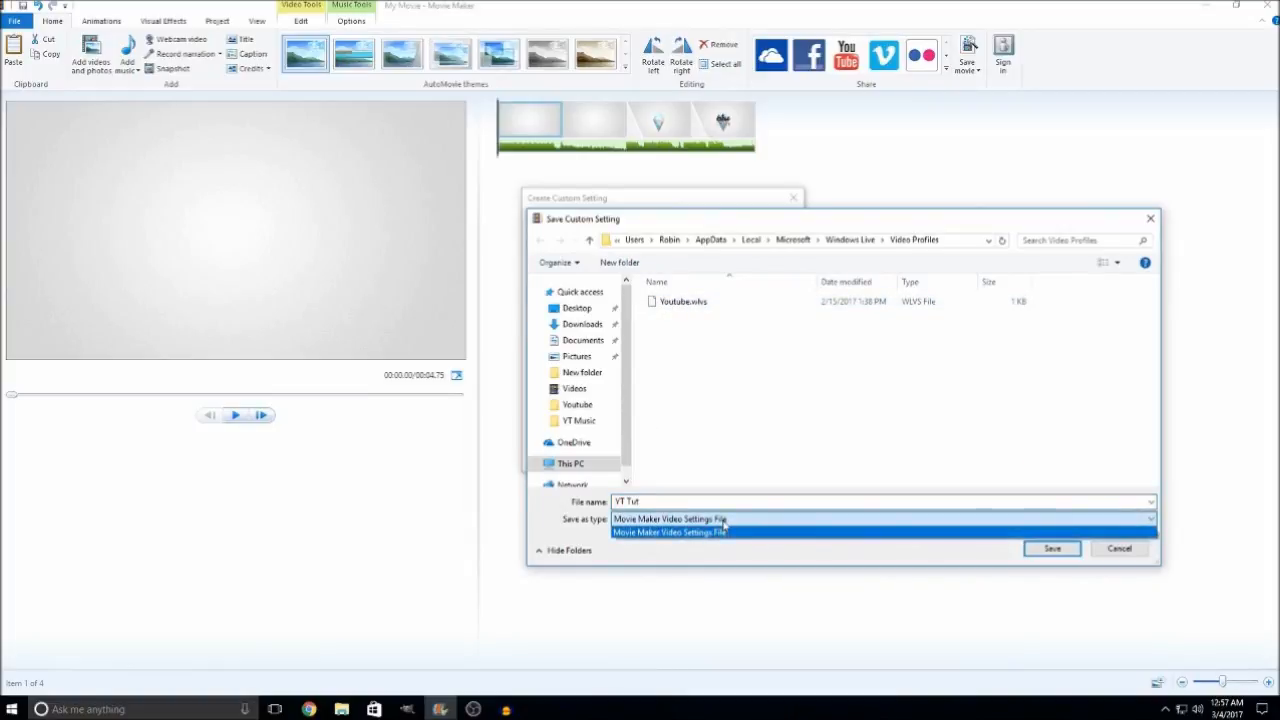
{"action": "left_click", "coordinate": [724, 522]}
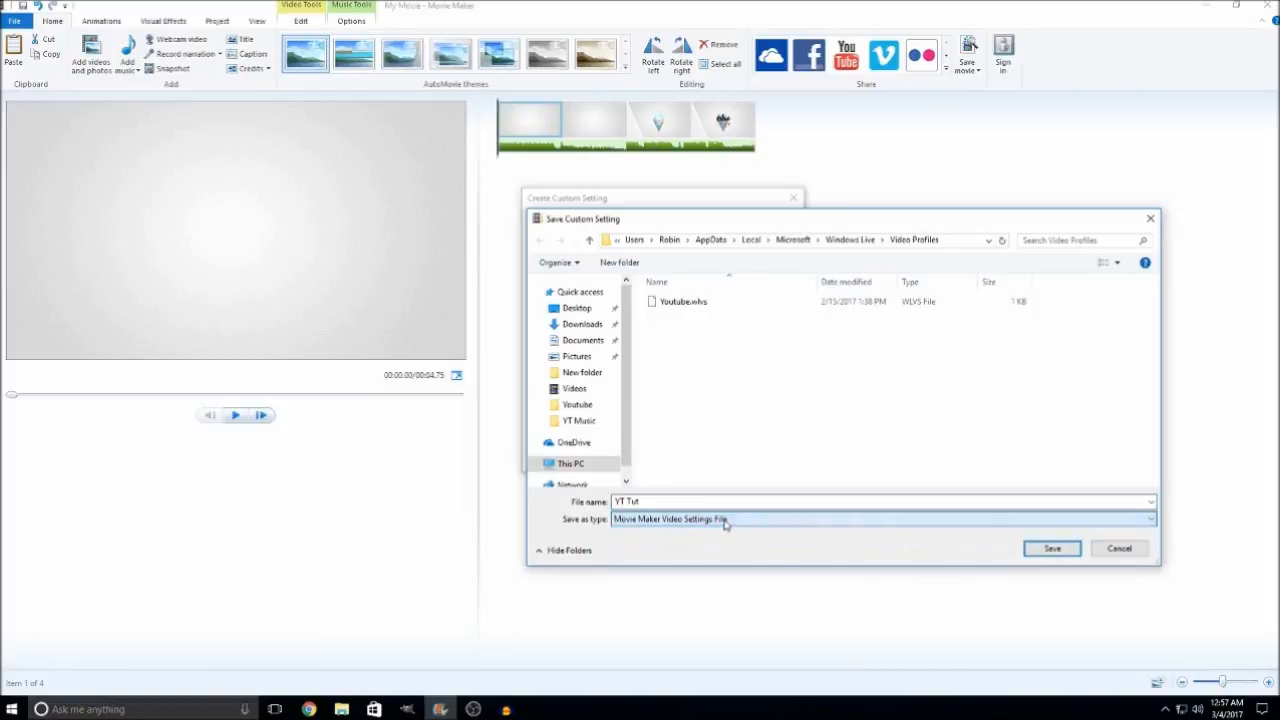
{"action": "left_click", "coordinate": [1049, 546]}
{"action": "left_click", "coordinate": [767, 455]}
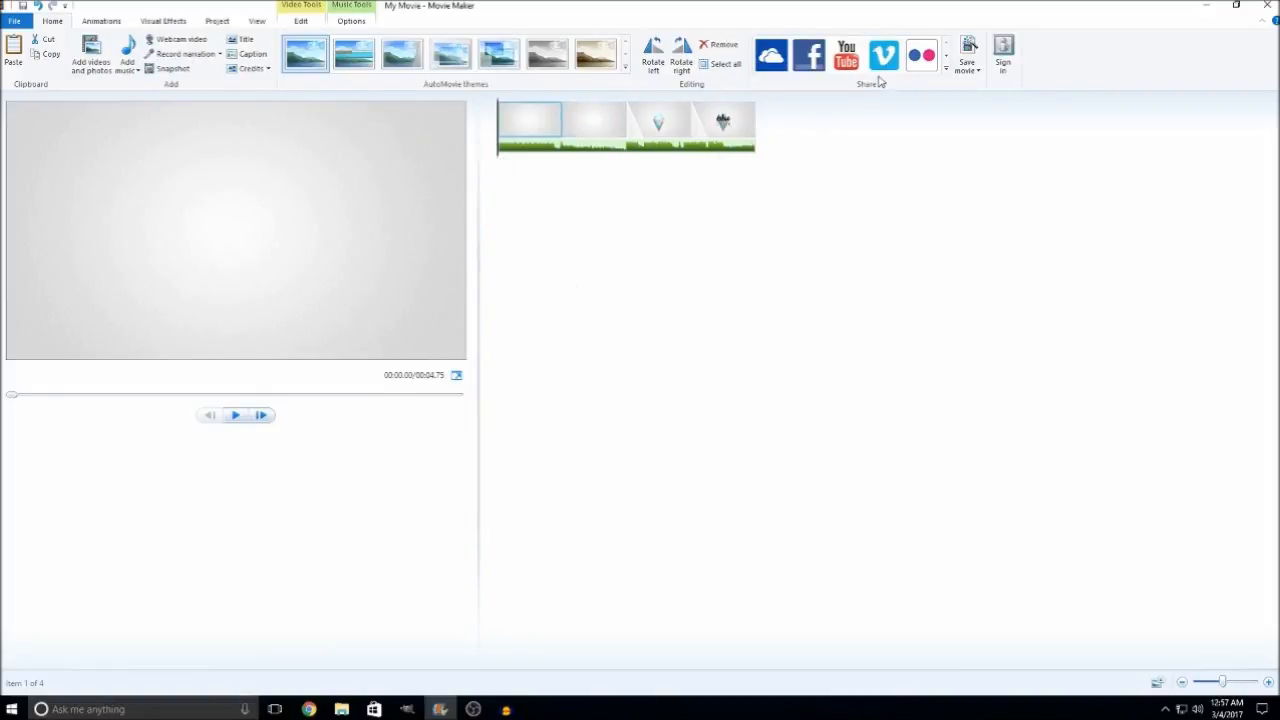
Step: Start saving the movie with the YT Tut setting and choose the Youtube folder in Videos as the destination
{"action": "left_click", "coordinate": [975, 72]}
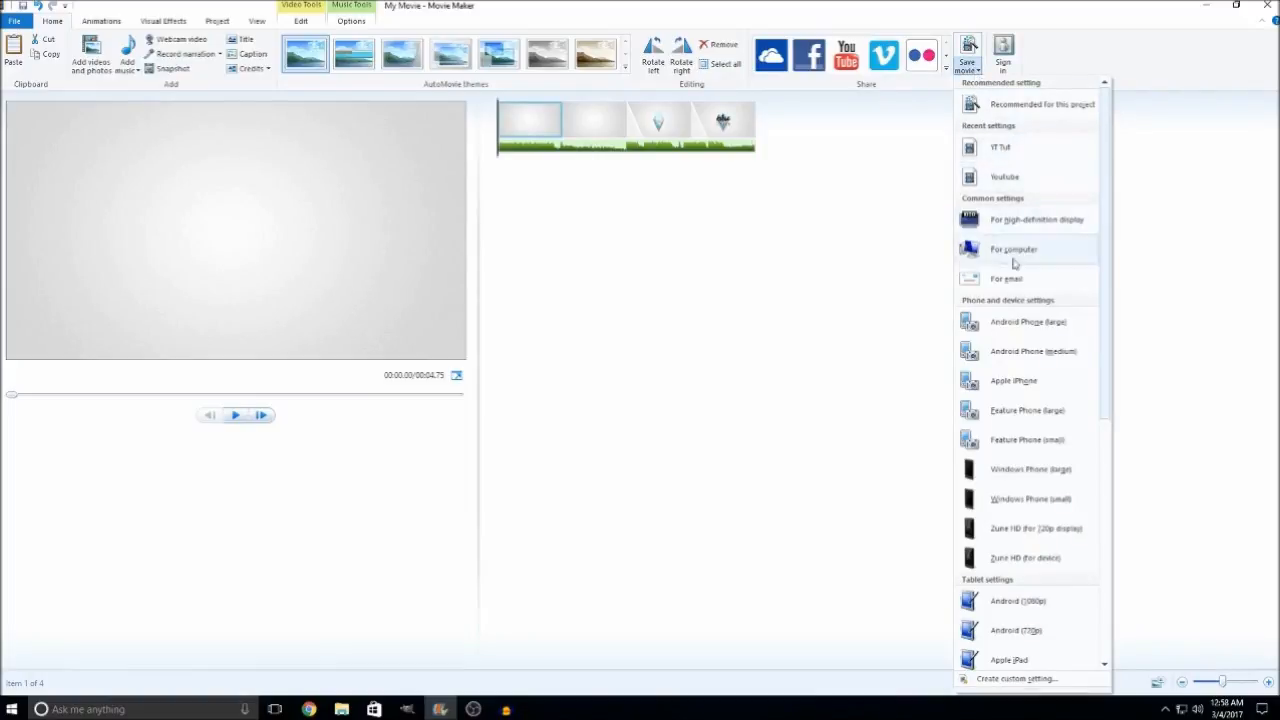
{"action": "left_click_drag", "start_coordinate": [1100, 150], "coordinate": [1136, 72]}
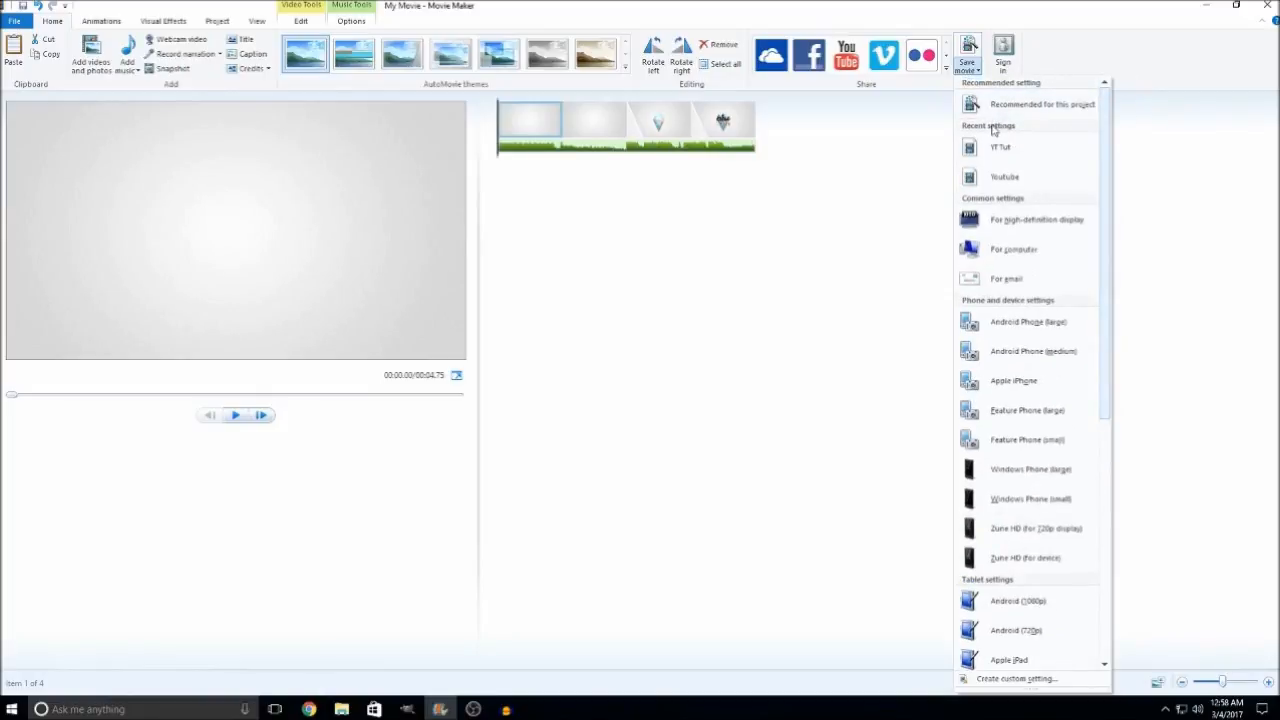
{"action": "mouse_move", "coordinate": [1006, 147]}
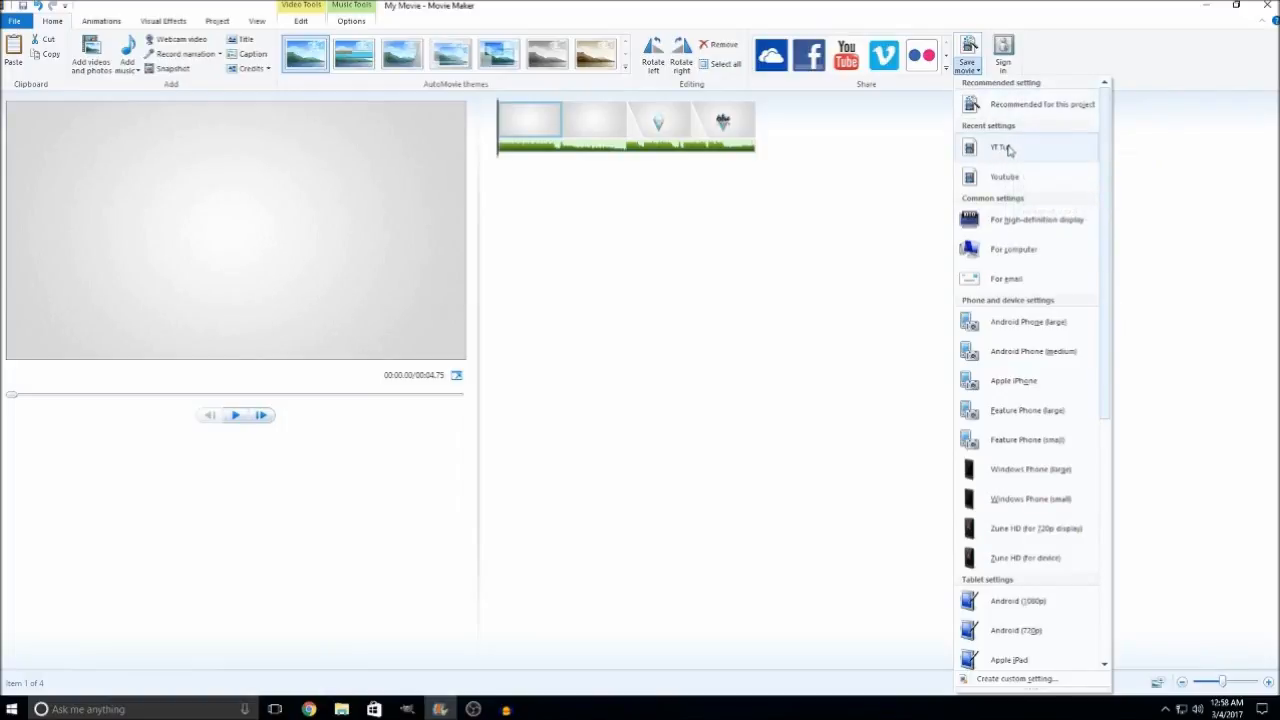
{"action": "left_click", "coordinate": [1003, 148]}
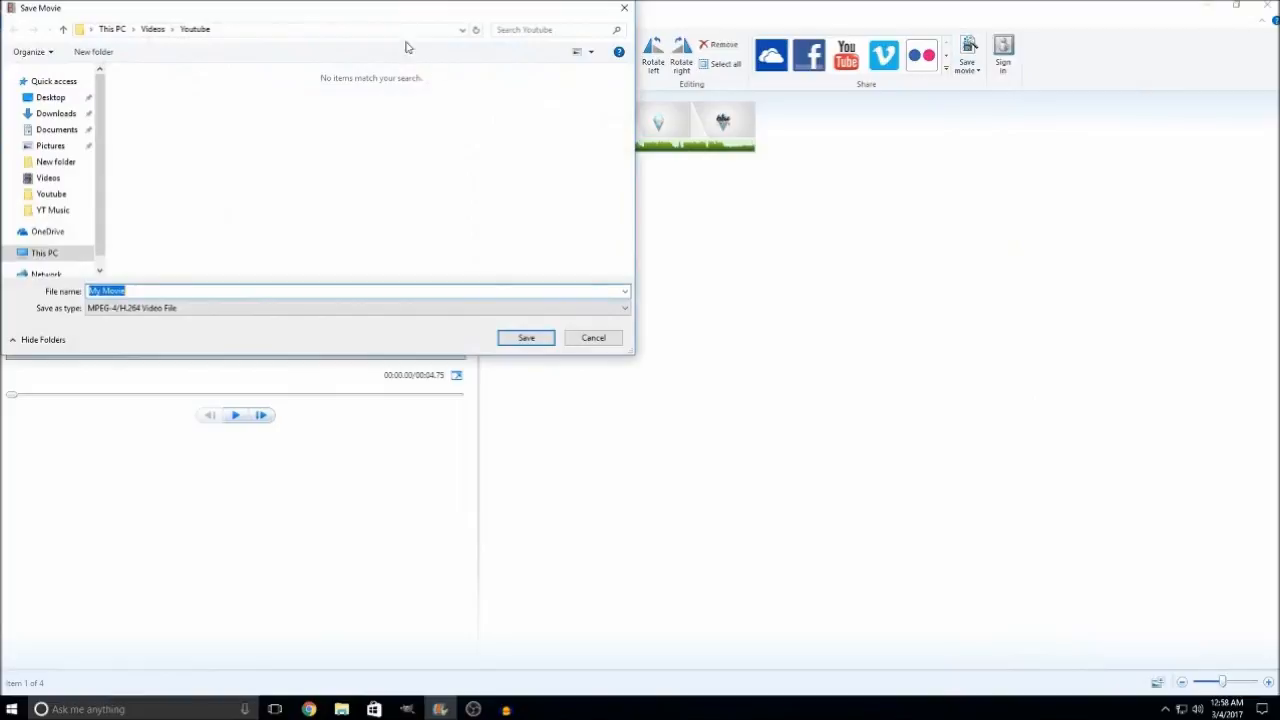
{"action": "left_click_drag", "start_coordinate": [367, 15], "coordinate": [767, 100]}
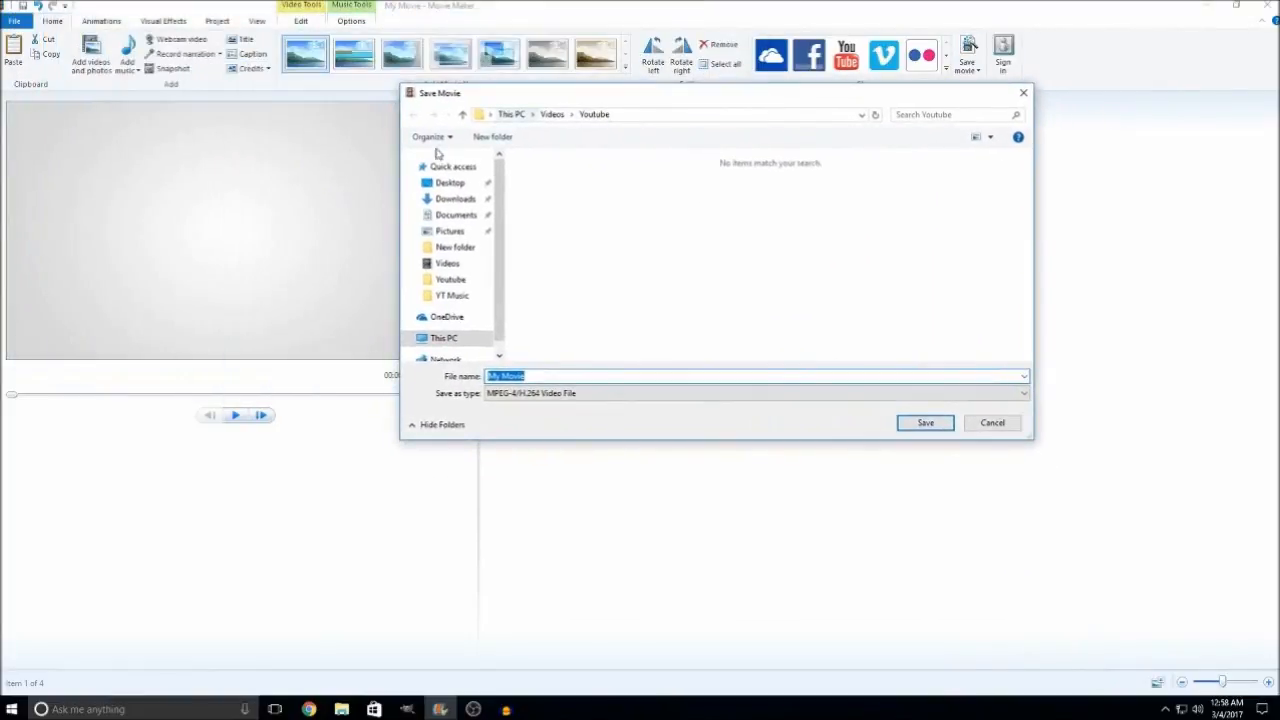
{"action": "left_click", "coordinate": [447, 264]}
{"action": "left_click", "coordinate": [711, 198]}
{"action": "double_click", "coordinate": [711, 198]}
Step: Export the movie as a Windows Media Video File named Tut
{"action": "left_click", "coordinate": [531, 397]}
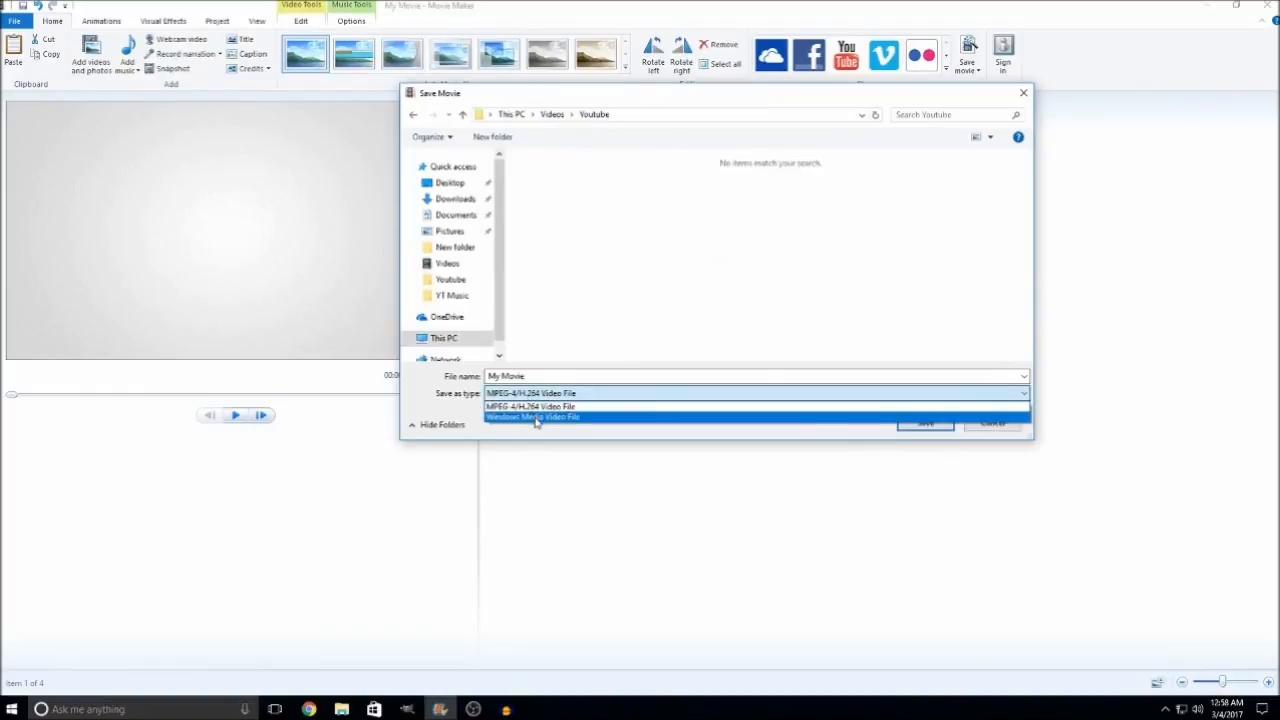
{"action": "left_click", "coordinate": [536, 418]}
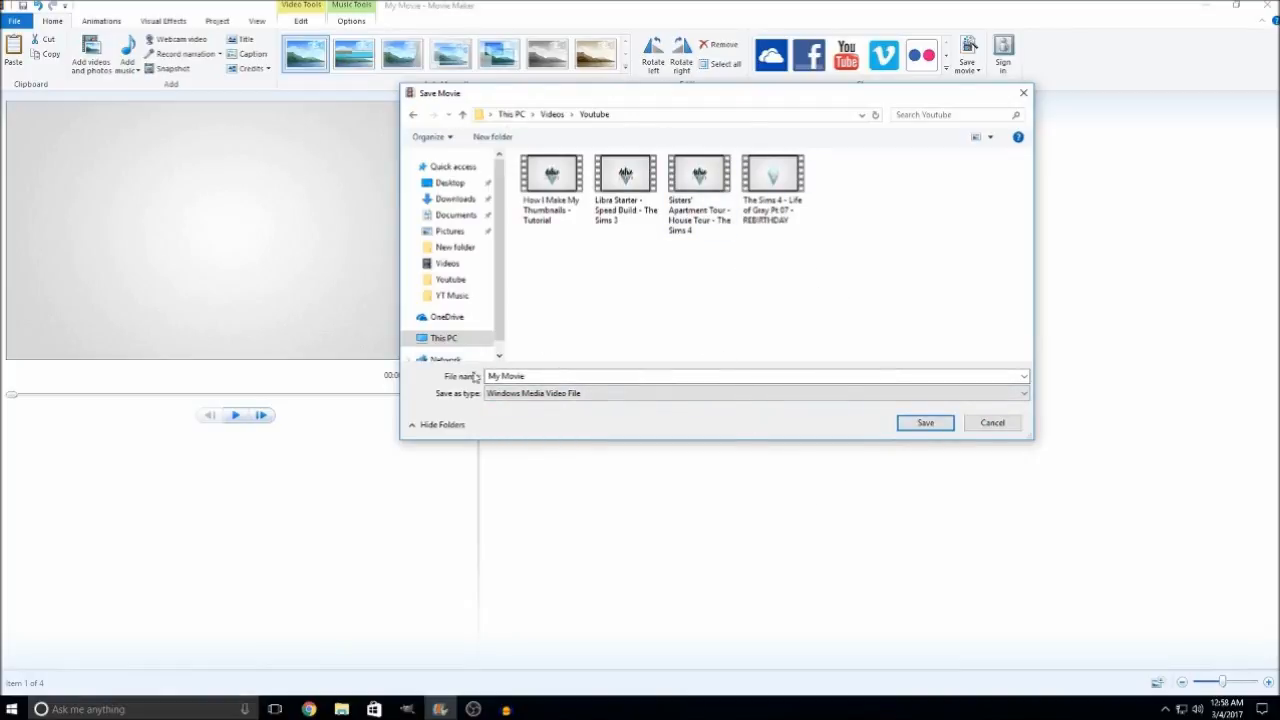
{"action": "left_click", "coordinate": [540, 375]}
{"action": "left_click_drag", "start_coordinate": [610, 93], "coordinate": [702, 121]}
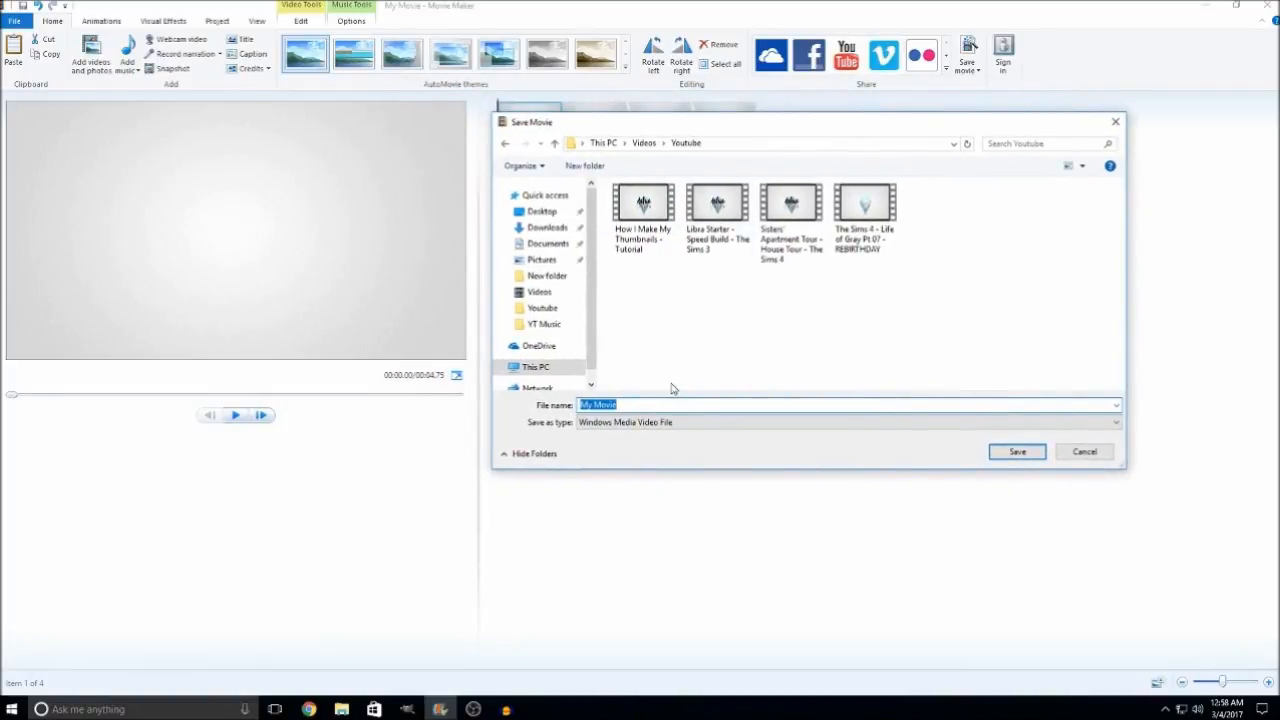
{"action": "type", "text": "Tut"}
{"action": "left_click", "coordinate": [1012, 451]}
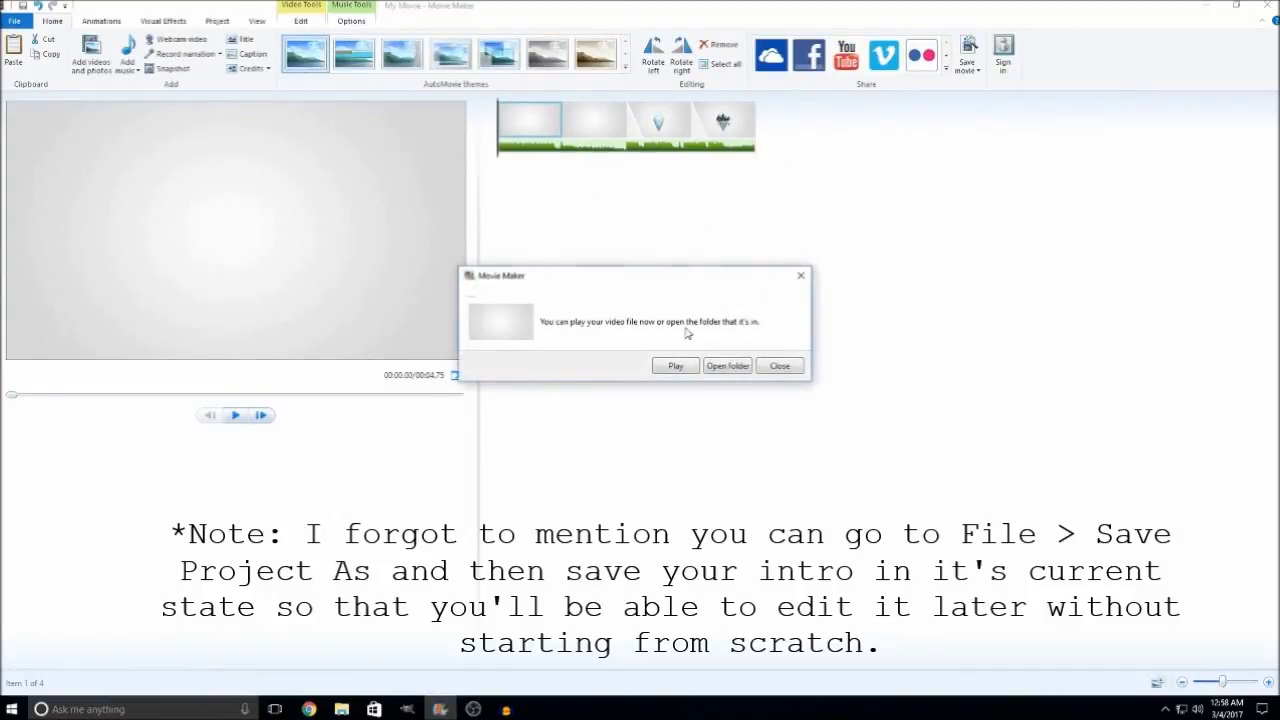
Step: Dismiss the export completion window and start a new project without saving changes to the intro project
{"action": "left_click", "coordinate": [777, 366]}
{"action": "left_click", "coordinate": [14, 21]}
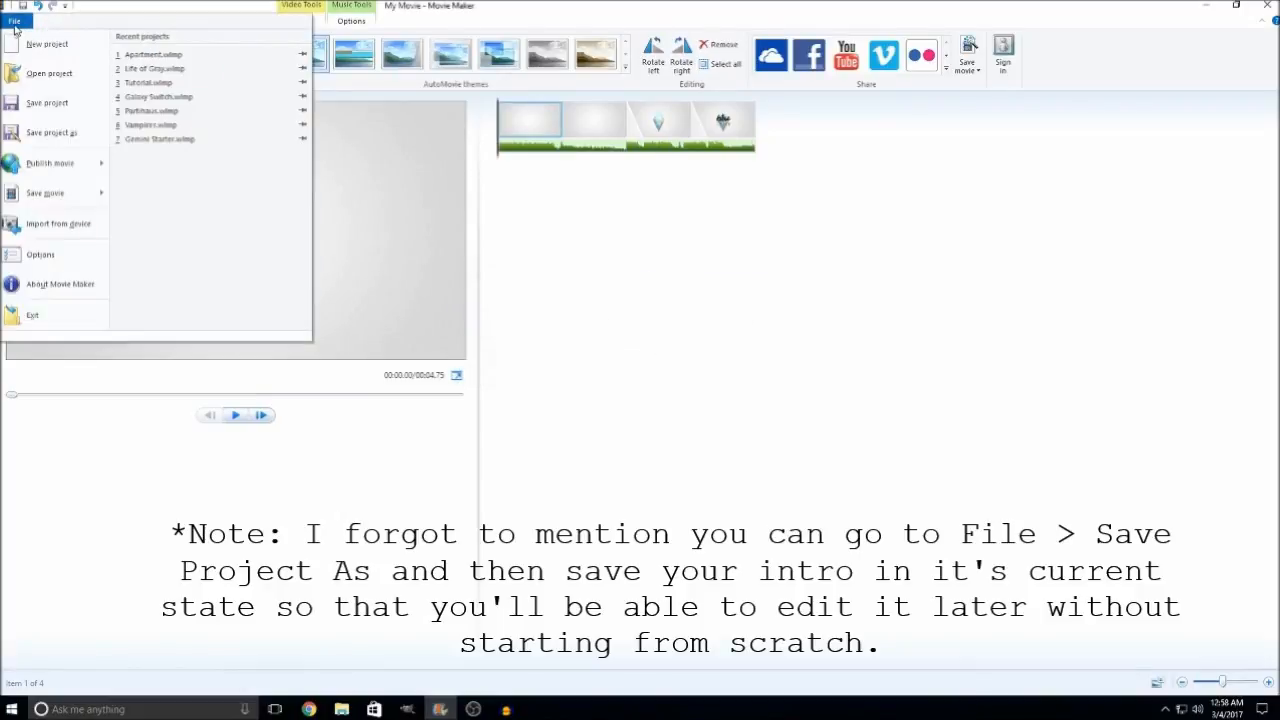
{"action": "left_click", "coordinate": [44, 44]}
{"action": "left_click", "coordinate": [664, 350]}
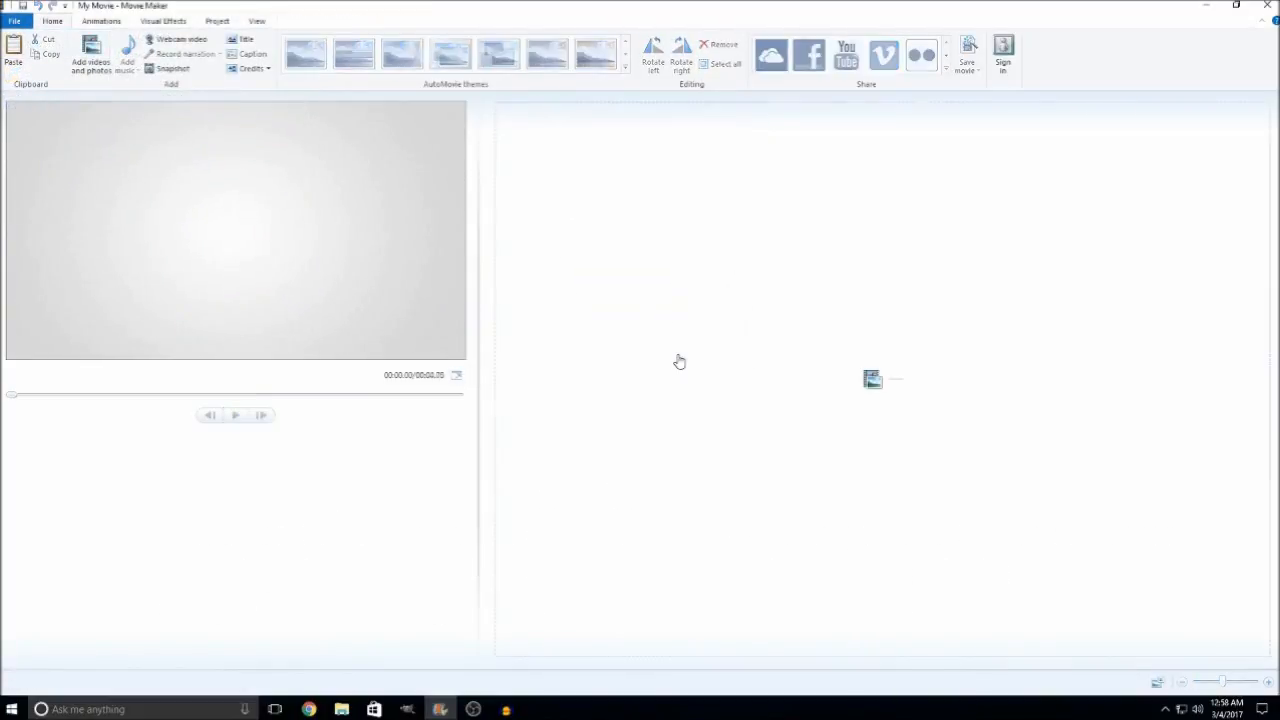
Step: Import the exported Tut video from the Youtube folder in Videos and dismiss the file preparation notice
{"action": "left_click", "coordinate": [92, 75]}
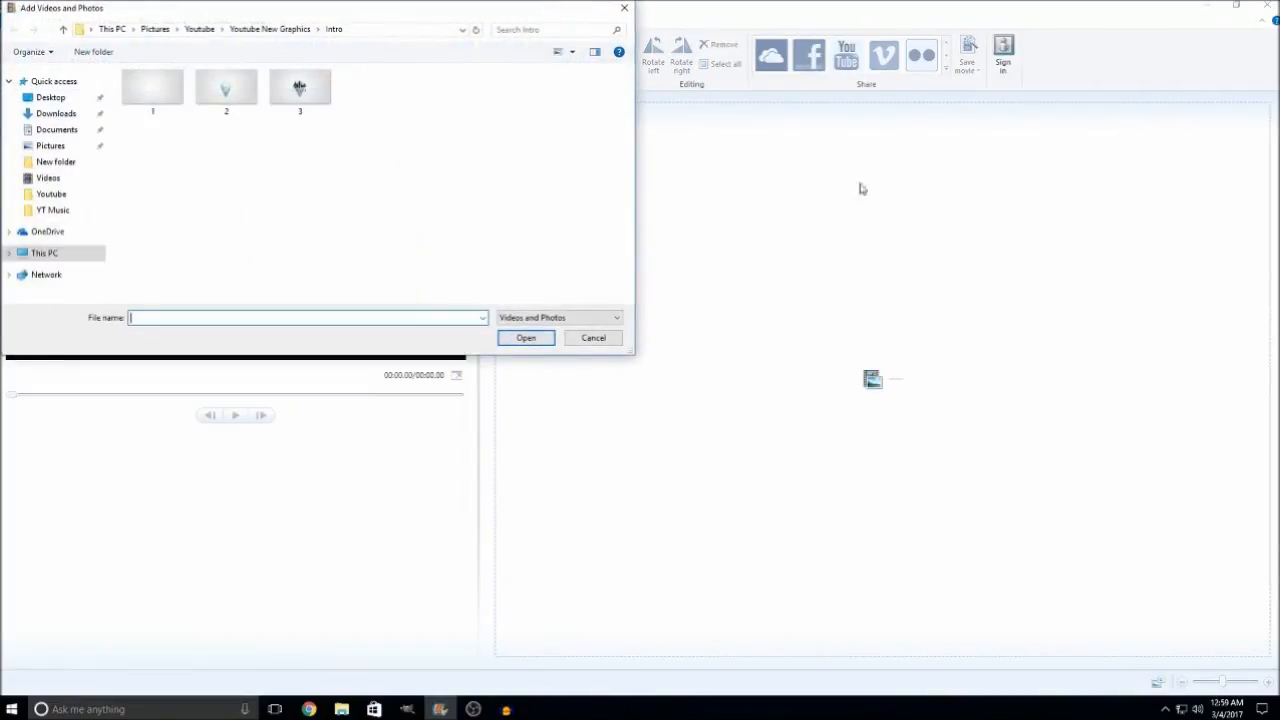
{"action": "left_click_drag", "start_coordinate": [411, 7], "coordinate": [630, 58]}
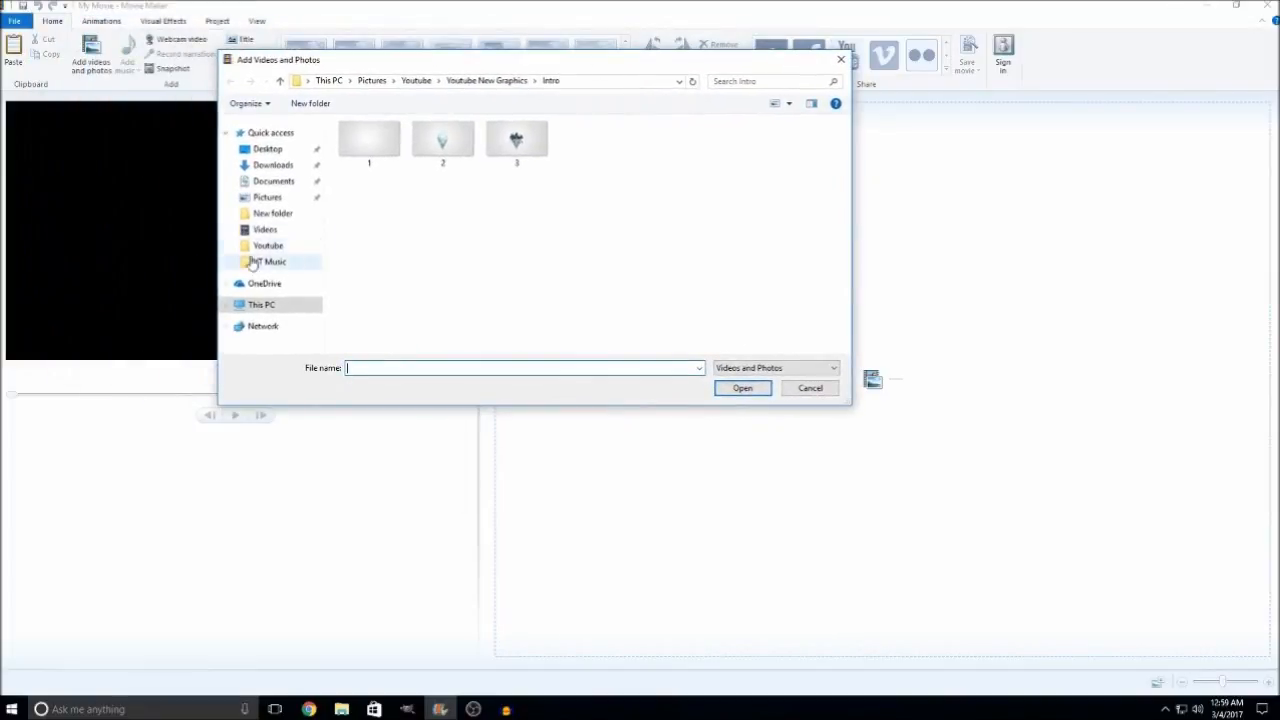
{"action": "left_click", "coordinate": [262, 230]}
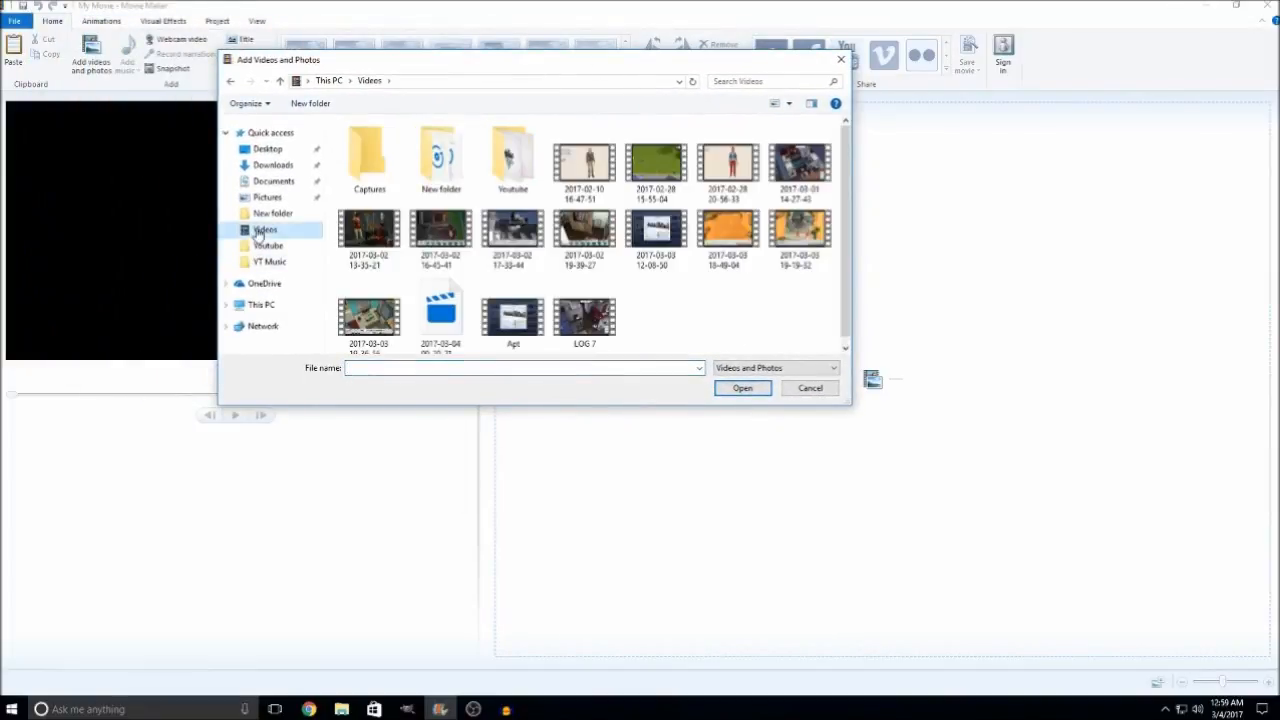
{"action": "double_click", "coordinate": [512, 180]}
{"action": "left_click", "coordinate": [664, 143]}
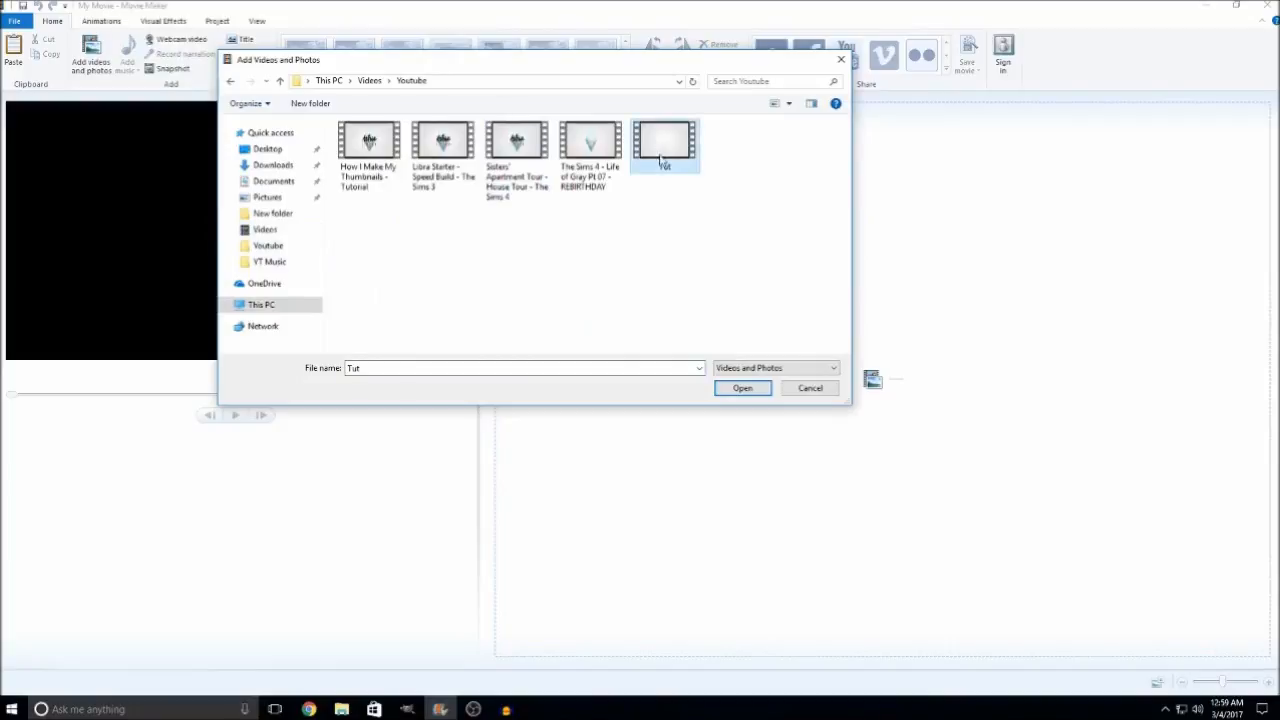
{"action": "left_click", "coordinate": [742, 388]}
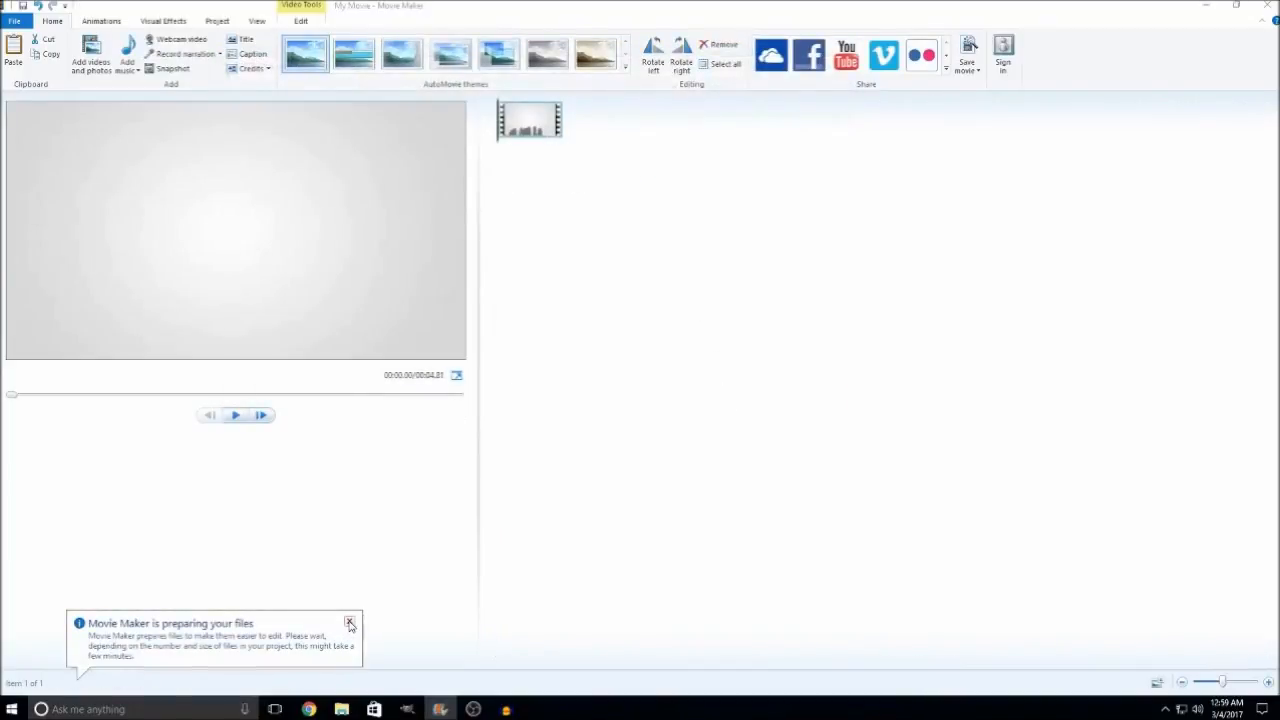
{"action": "left_click", "coordinate": [349, 621]}
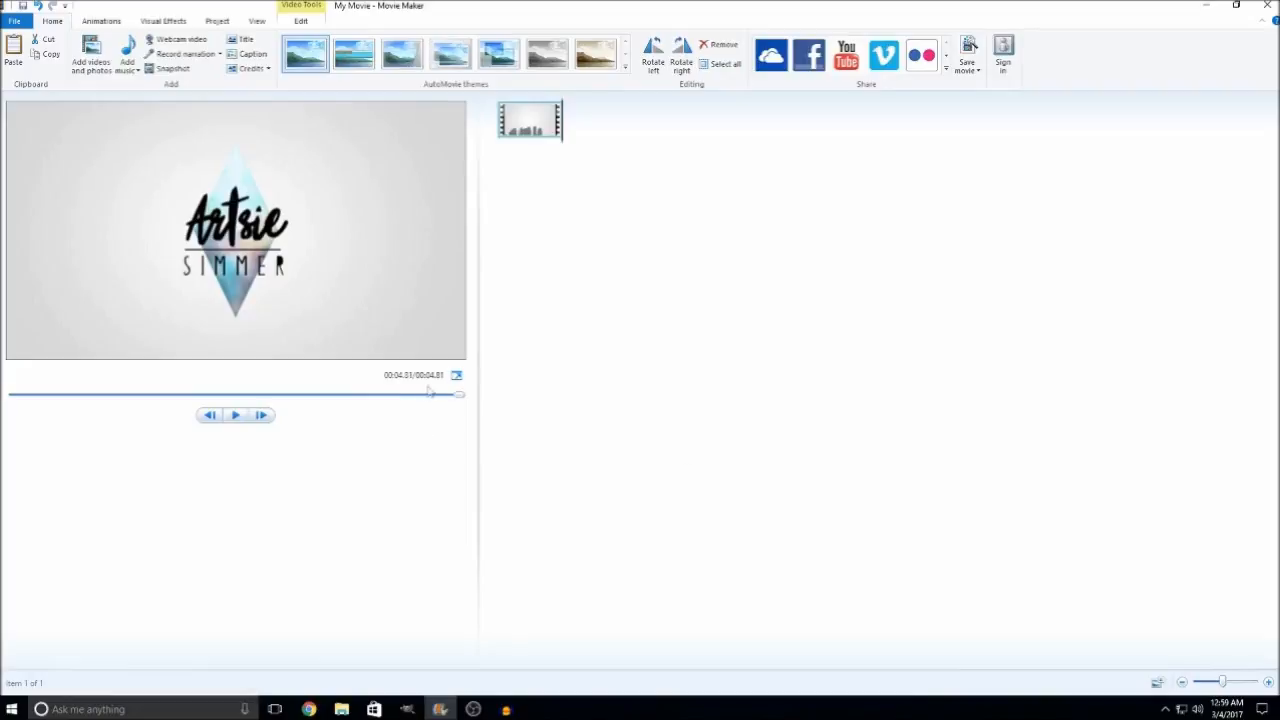
Step: Start another new project, discarding the one that contains the Tut clip
{"action": "left_click", "coordinate": [457, 375]}
{"action": "right_click", "coordinate": [522, 114]}
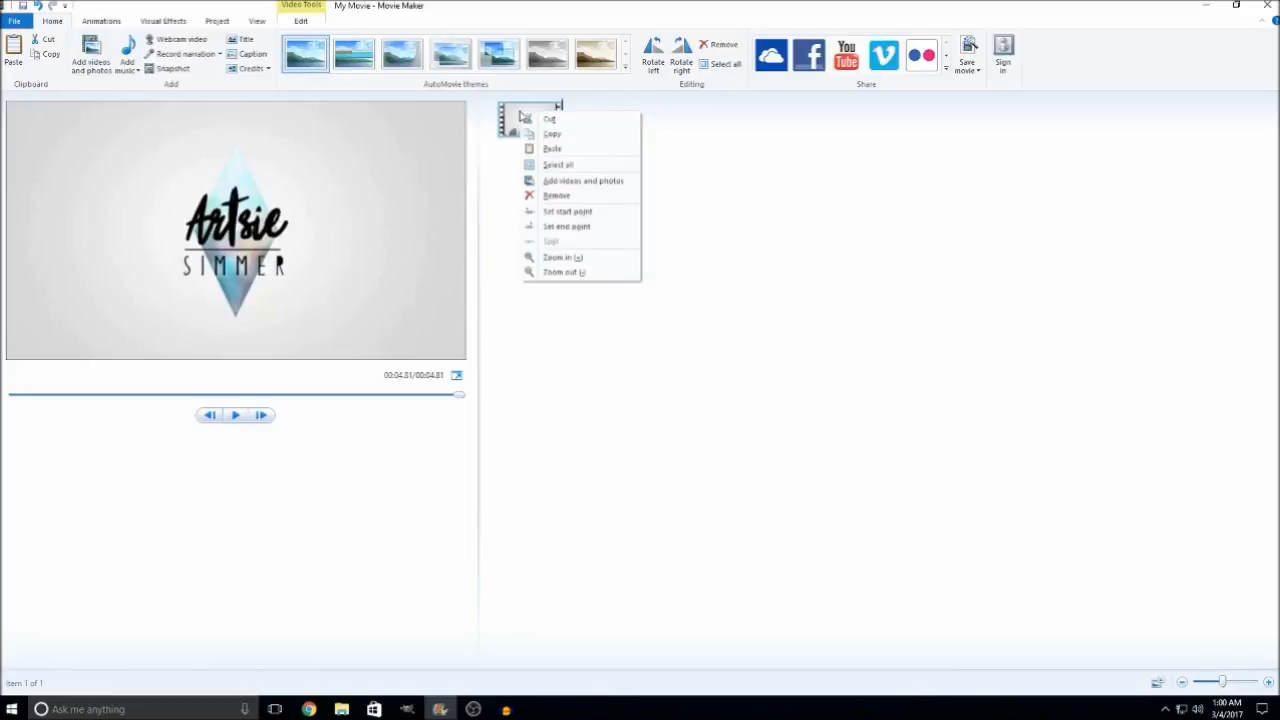
{"action": "left_click", "coordinate": [18, 21]}
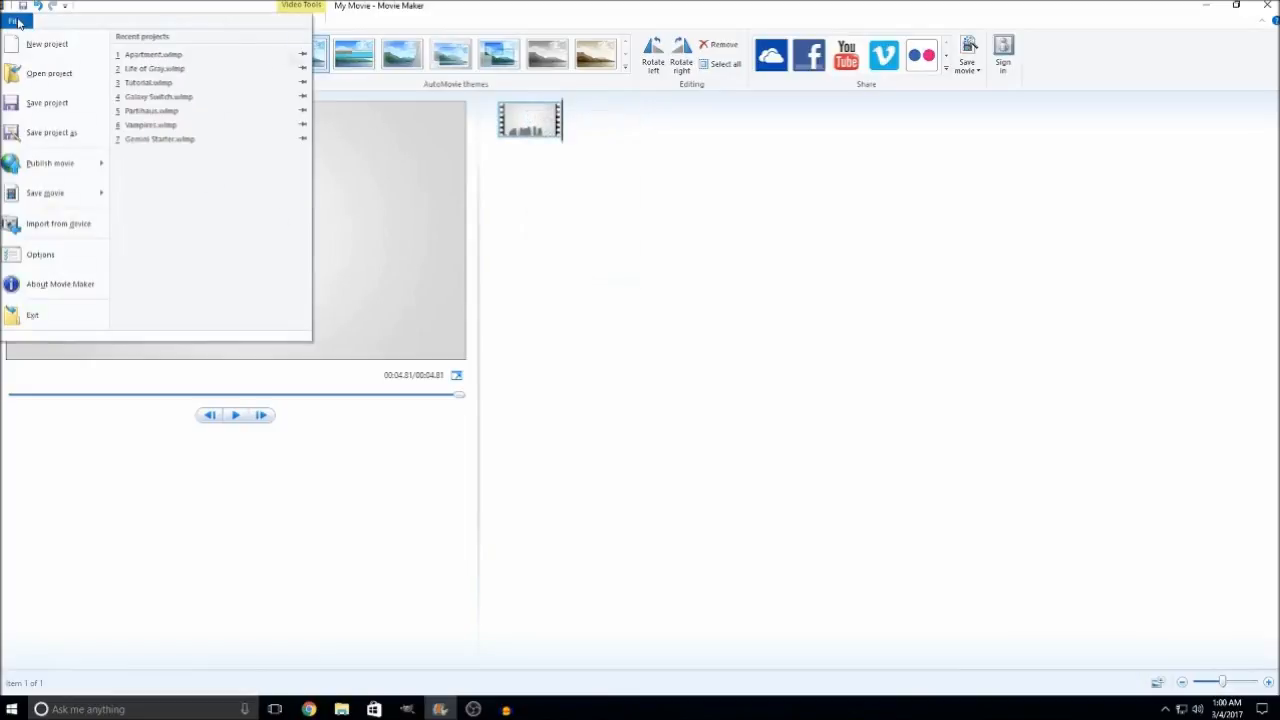
{"action": "left_click", "coordinate": [40, 47]}
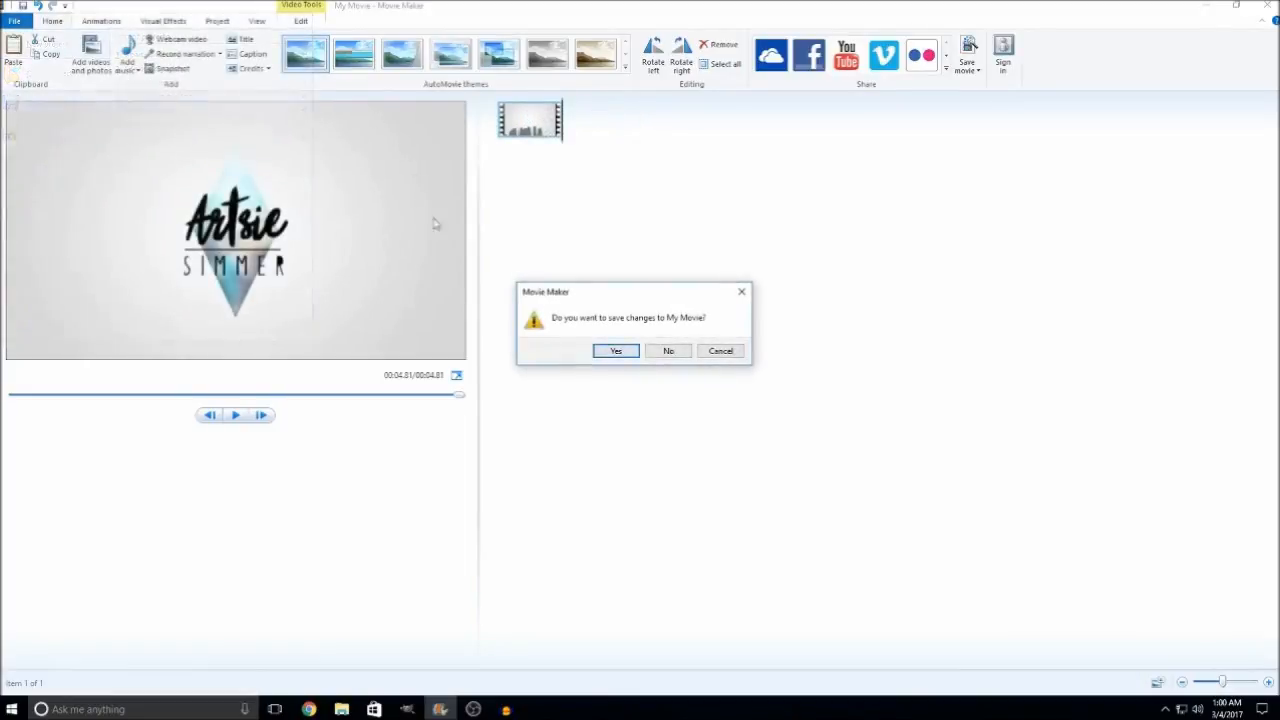
{"action": "left_click", "coordinate": [667, 352]}
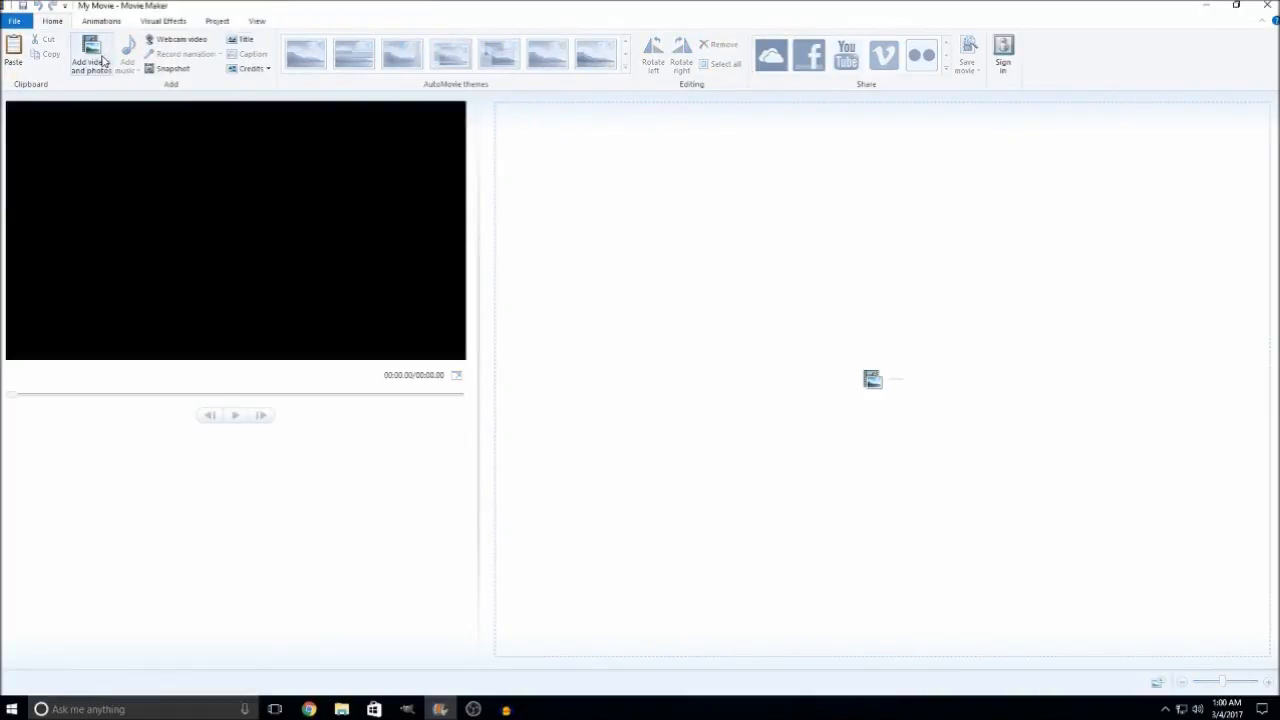
Step: Import the AS Youtube Intro and AS Youtube Outro videos from the Outro and Intro folder in Pictures > Youtube > Youtube
{"action": "left_click", "coordinate": [87, 58]}
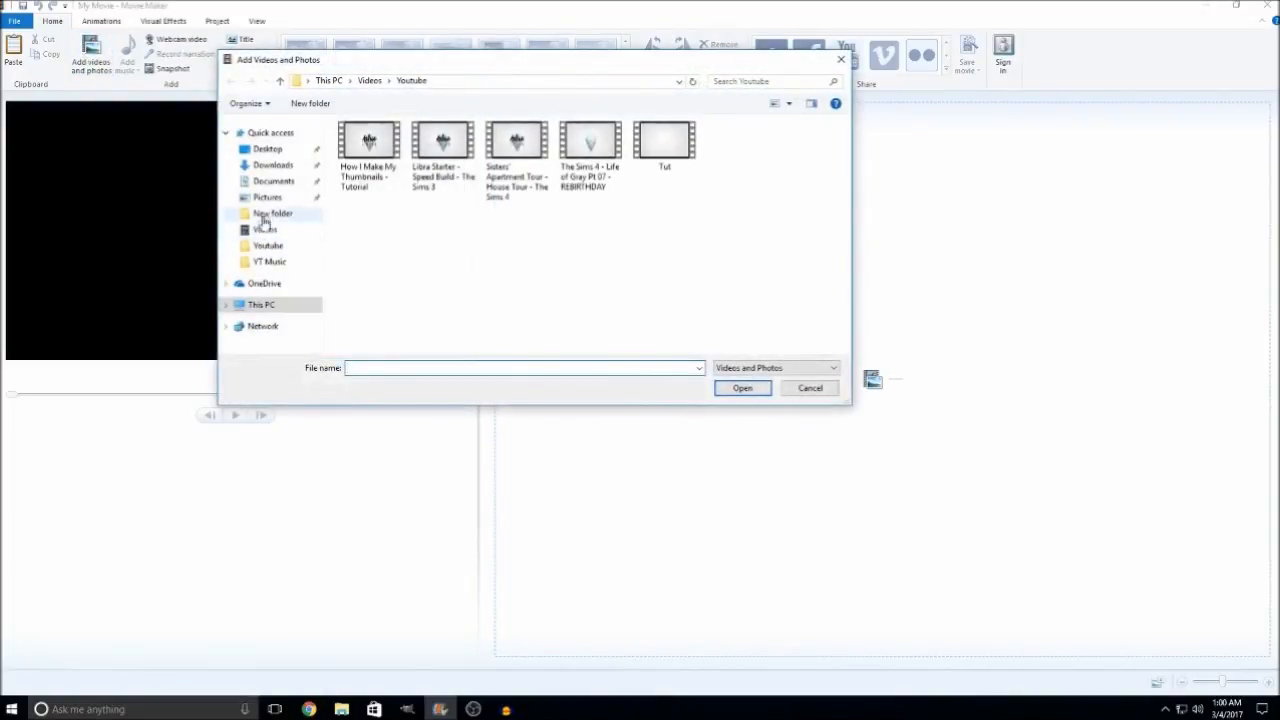
{"action": "left_click", "coordinate": [262, 198]}
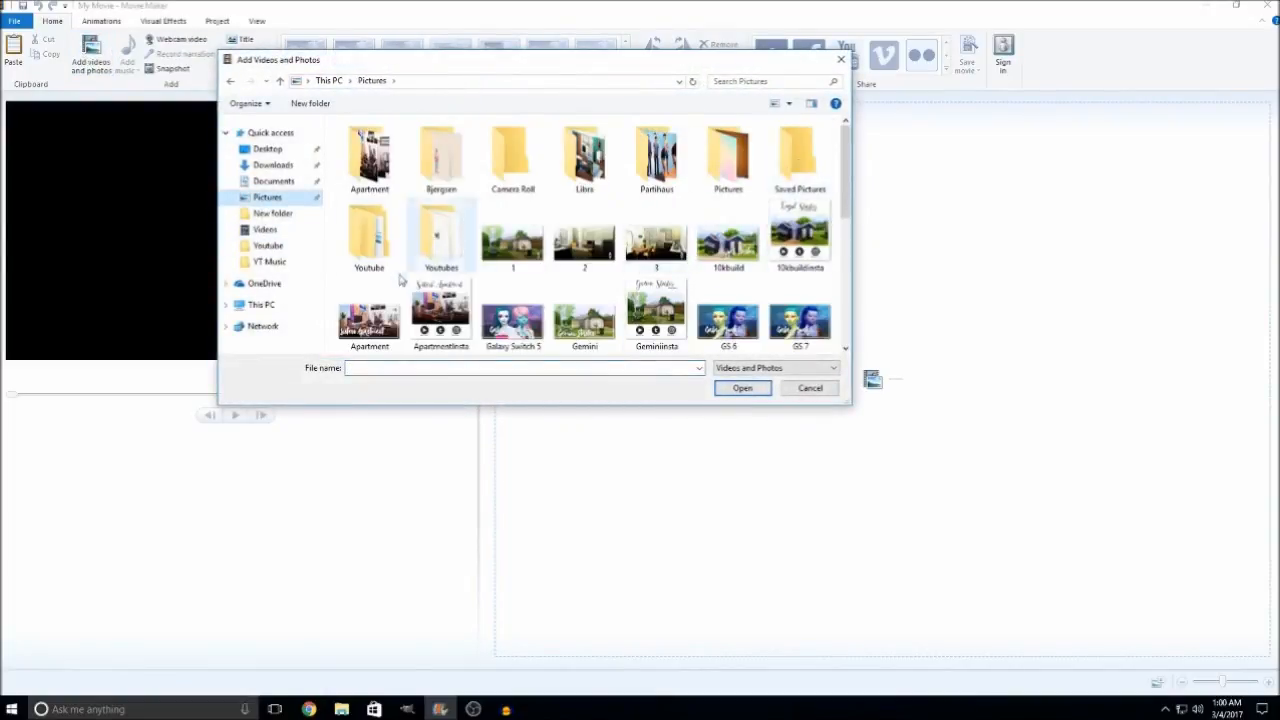
{"action": "double_click", "coordinate": [369, 240]}
{"action": "double_click", "coordinate": [445, 165]}
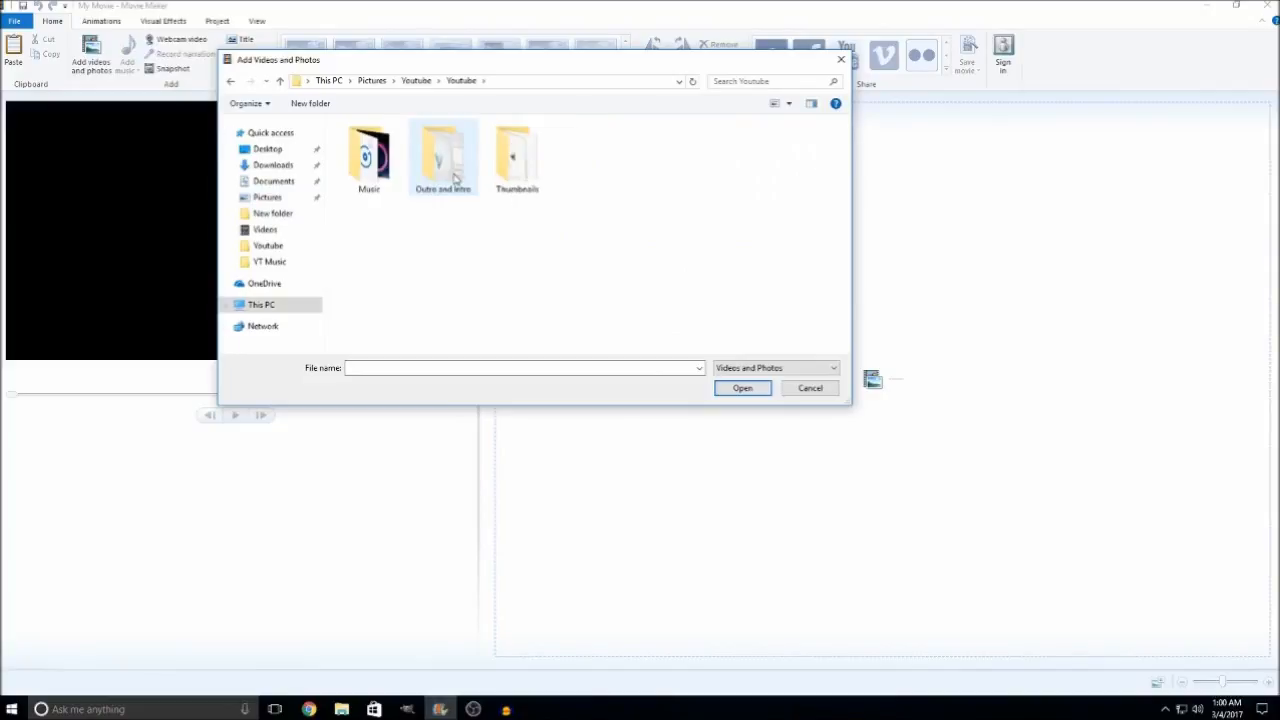
{"action": "double_click", "coordinate": [445, 170]}
{"action": "left_click_drag", "start_coordinate": [369, 196], "coordinate": [476, 150]}
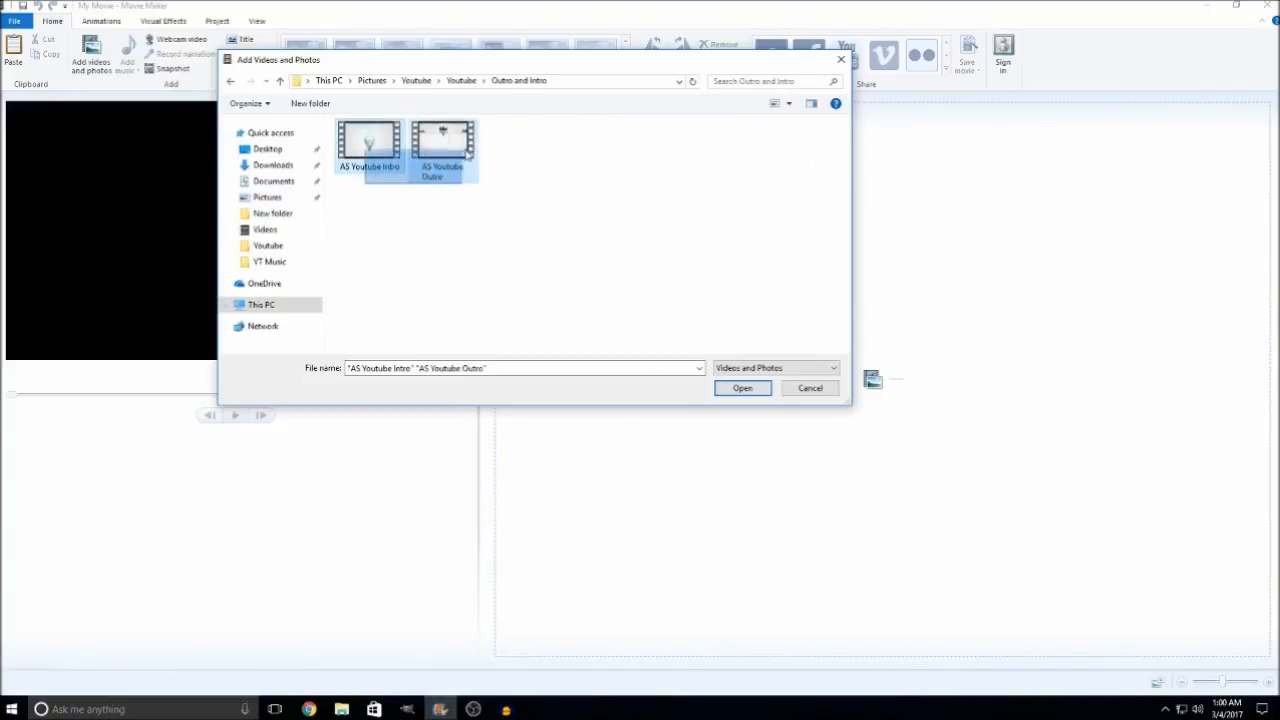
{"action": "left_click", "coordinate": [737, 390]}
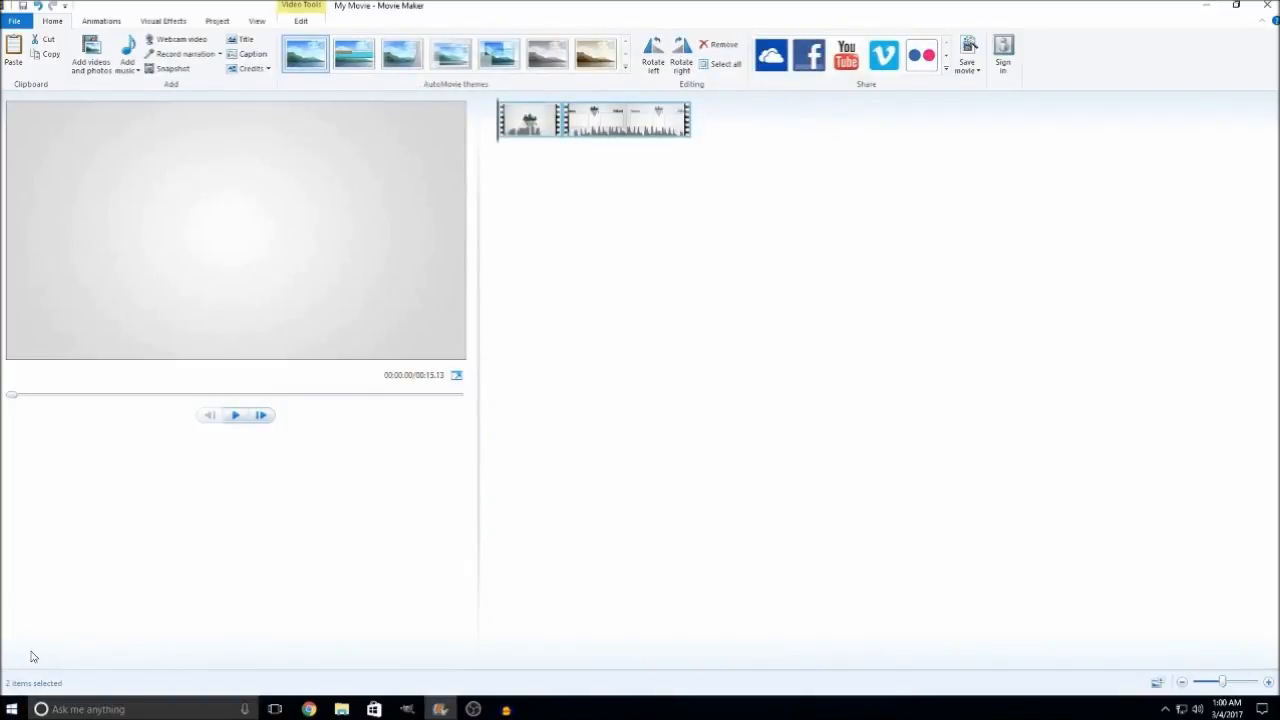
Step: Insert the house picture named 1 from the Pictures folder between the intro and outro clips
{"action": "left_click", "coordinate": [549, 124]}
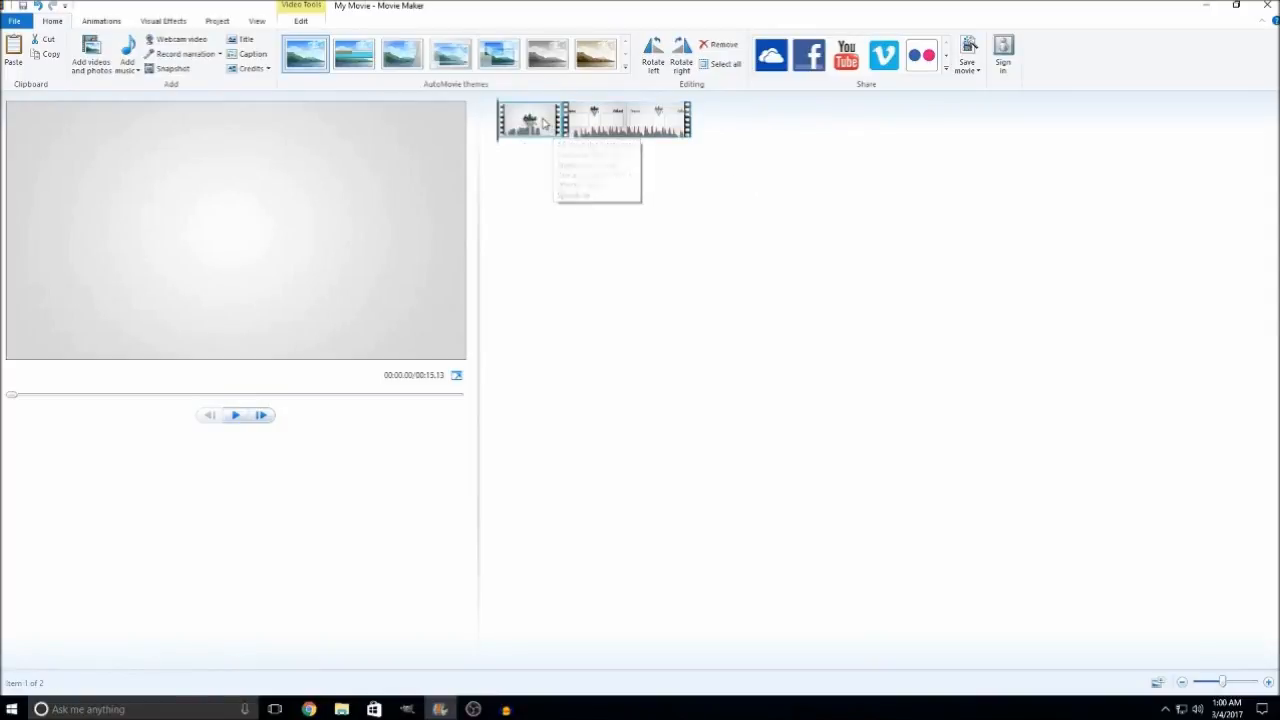
{"action": "left_click", "coordinate": [91, 58]}
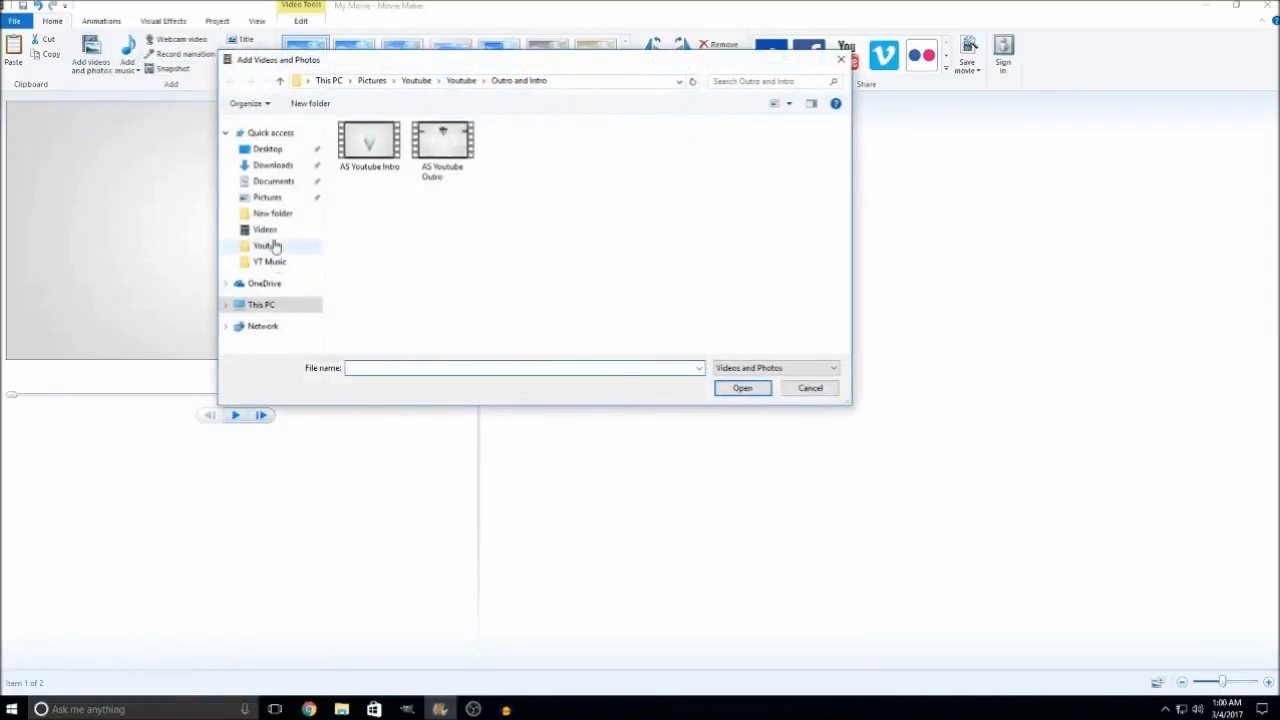
{"action": "left_click", "coordinate": [262, 198]}
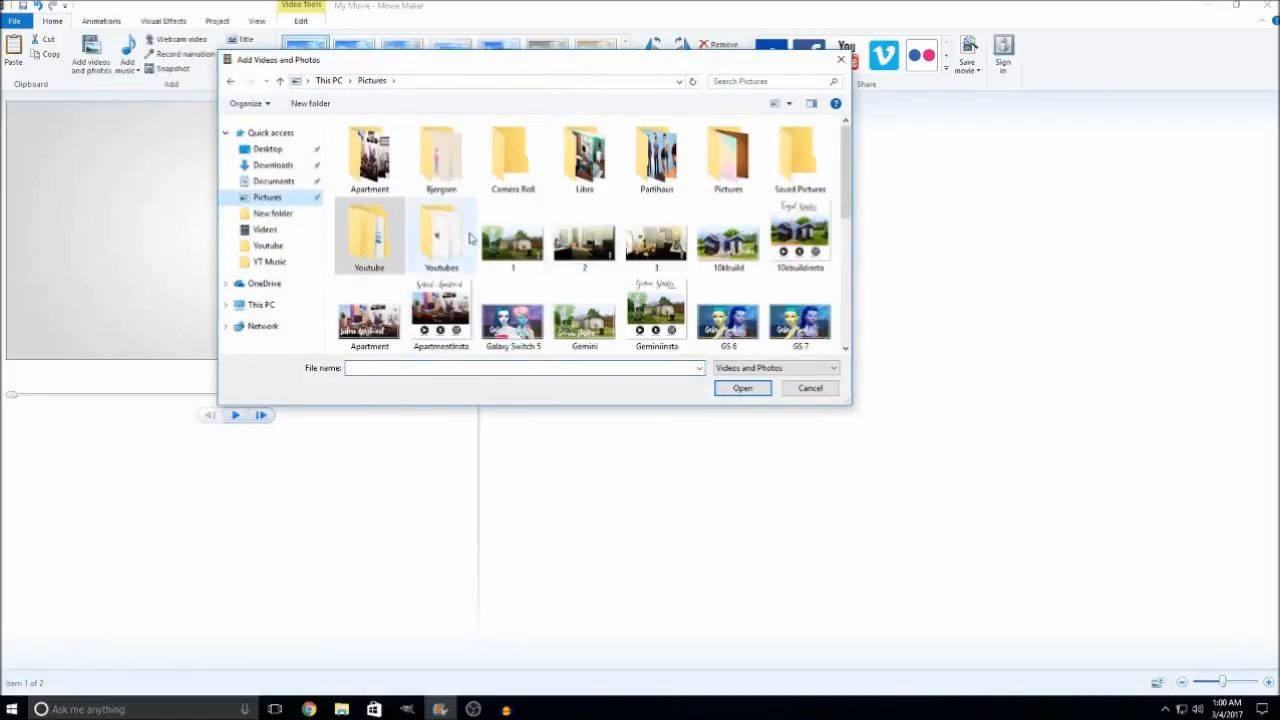
{"action": "scroll", "coordinate": [540, 236], "scroll_direction": "down", "scroll_amount": 3}
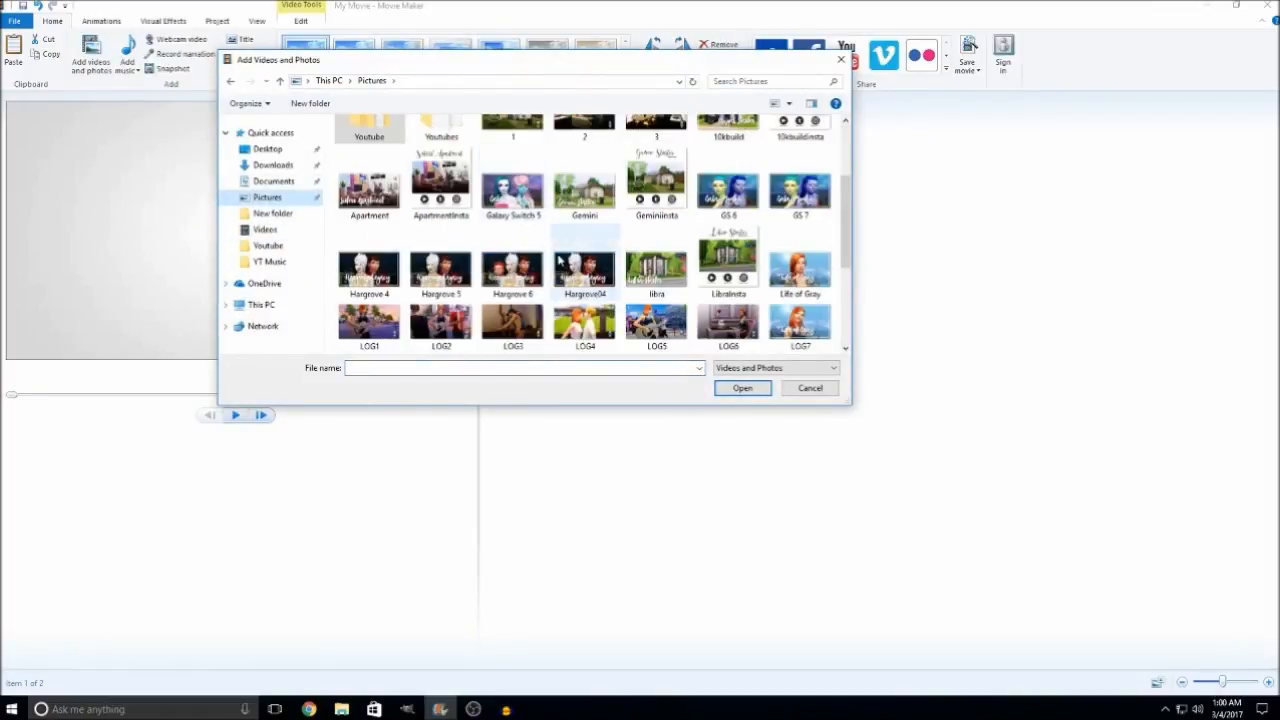
{"action": "scroll", "coordinate": [538, 236], "scroll_direction": "up", "scroll_amount": 1}
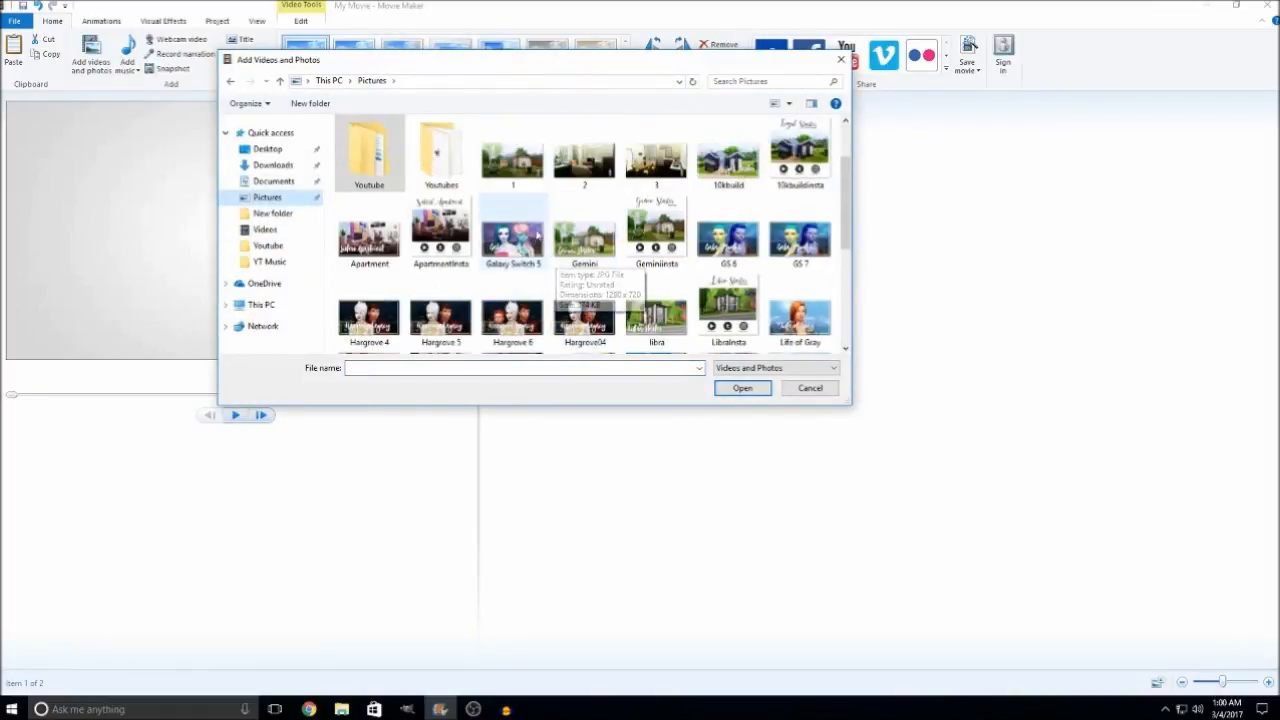
{"action": "double_click", "coordinate": [527, 180]}
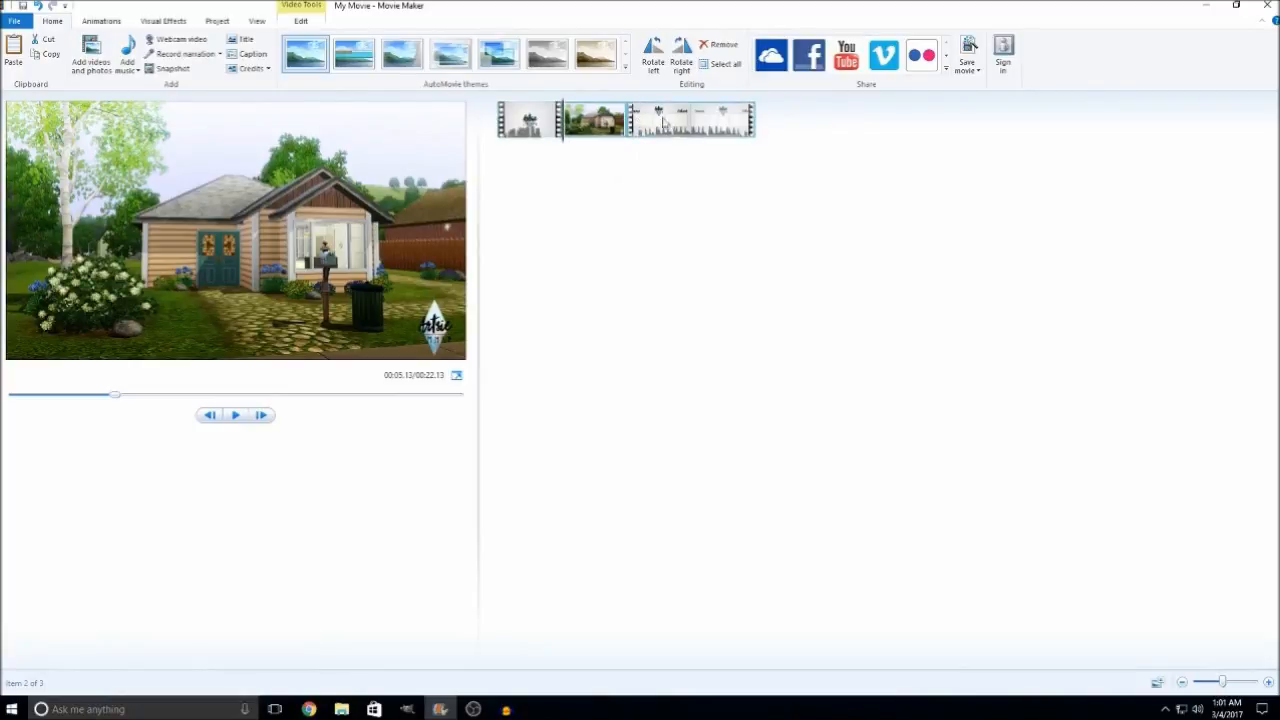
Step: Preview the project full screen from the start of the intro into the outro, and return to the editor with playback stopped
{"action": "left_click", "coordinate": [512, 122]}
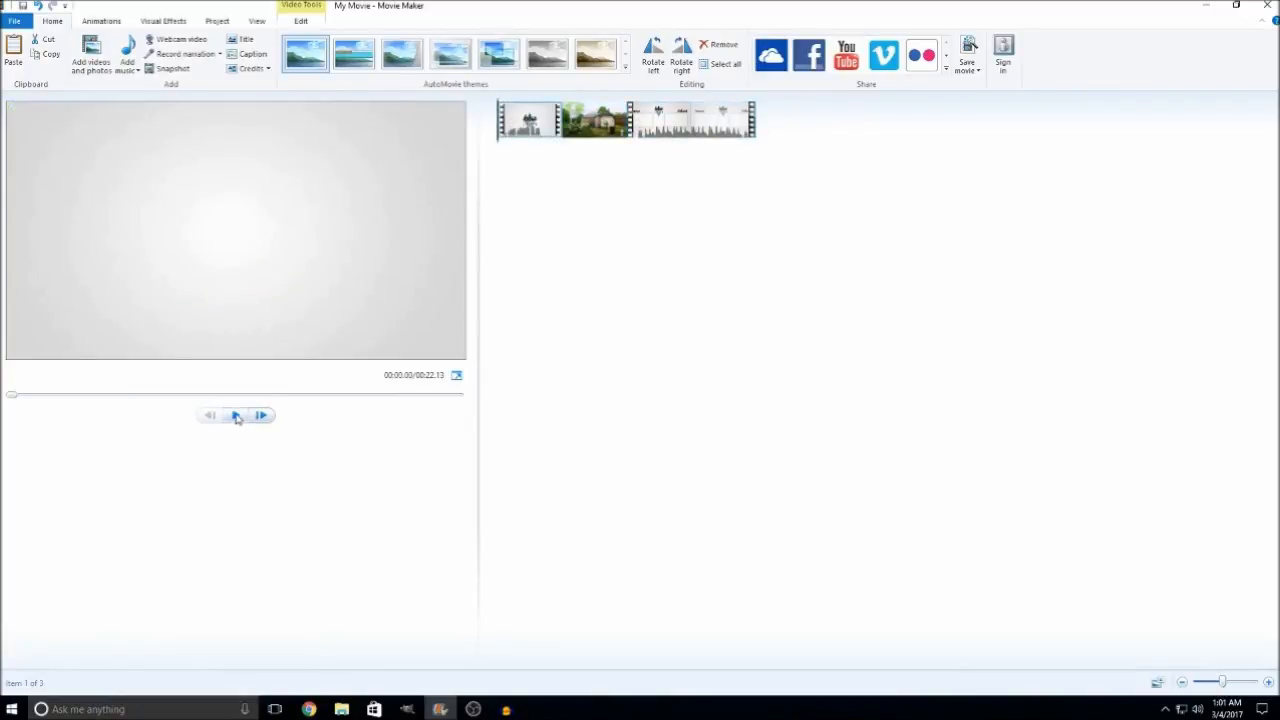
{"action": "left_click", "coordinate": [455, 378]}
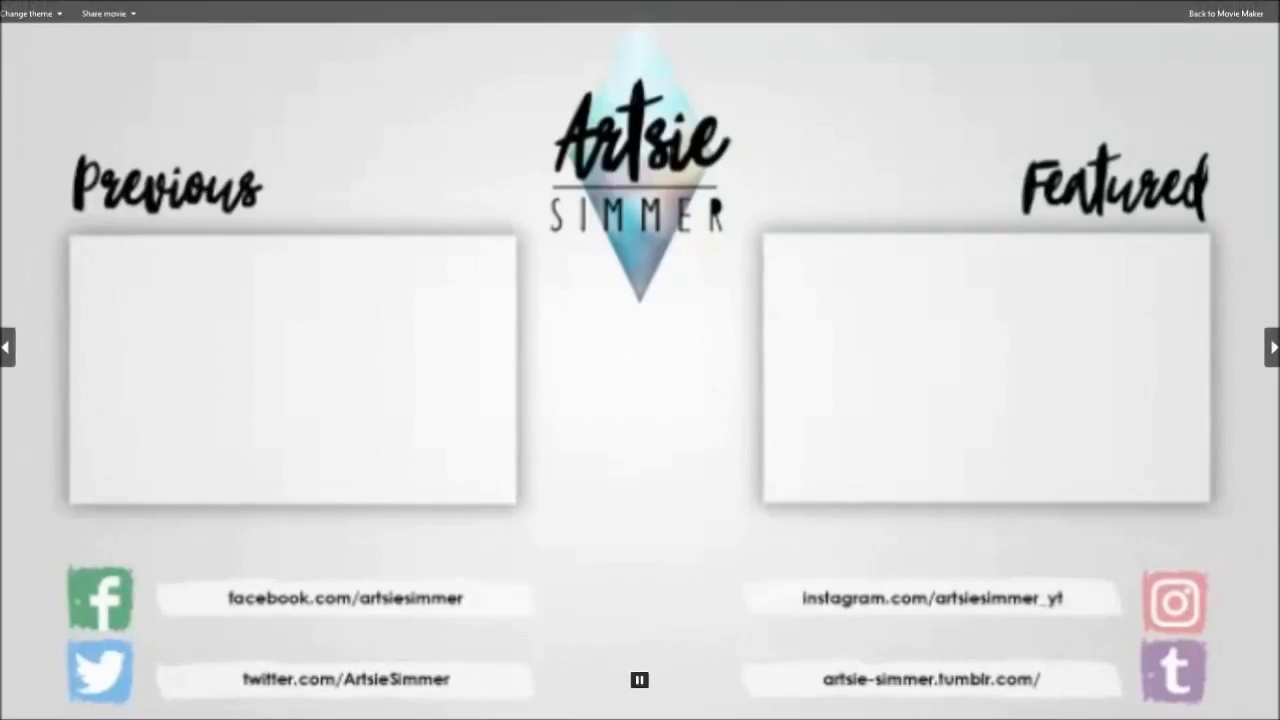
{"action": "key", "text": "Escape"}
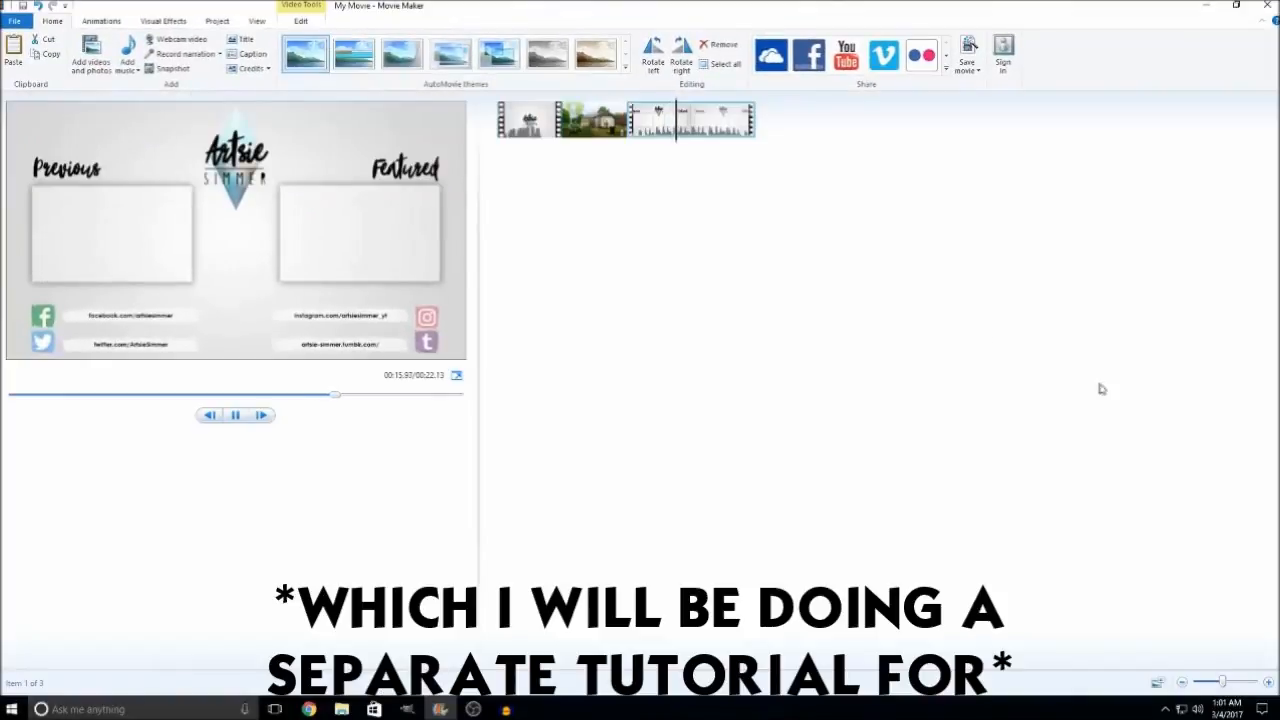
{"action": "left_click", "coordinate": [236, 415]}
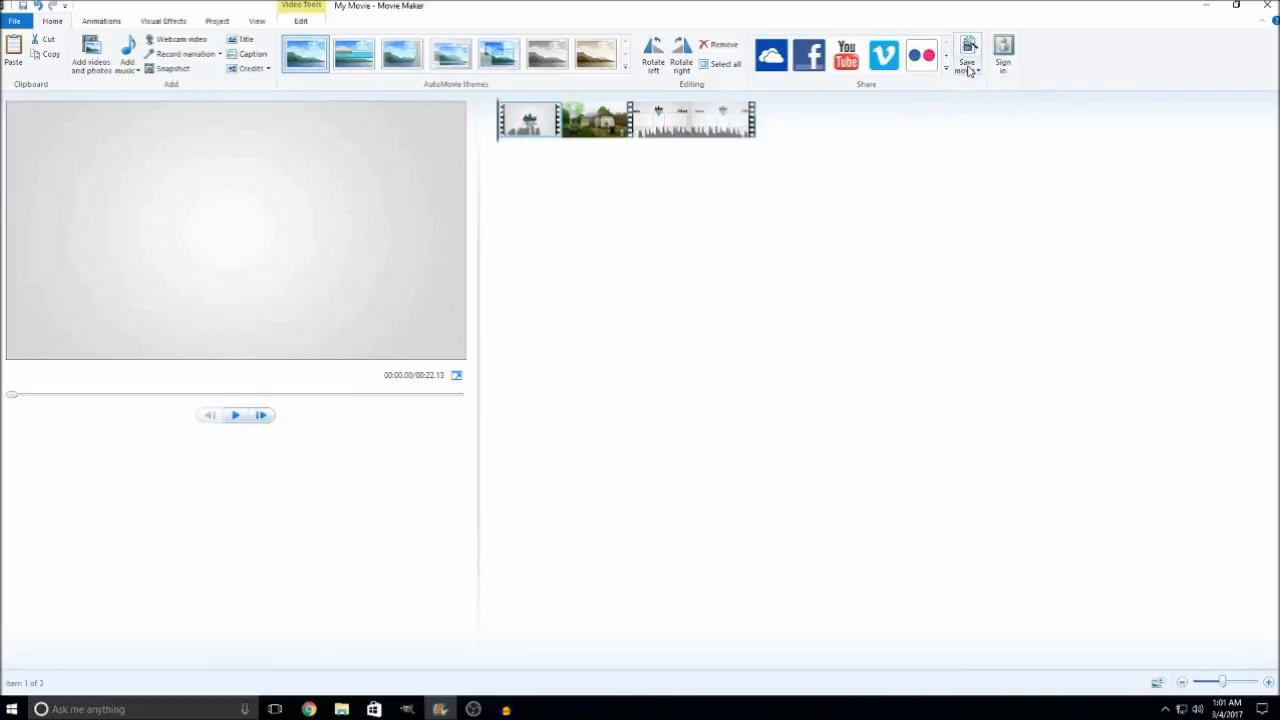
Step: Set up a movie export with the YT Tut setting and the Windows Media Video File type, and cancel the save
{"action": "left_click", "coordinate": [968, 68]}
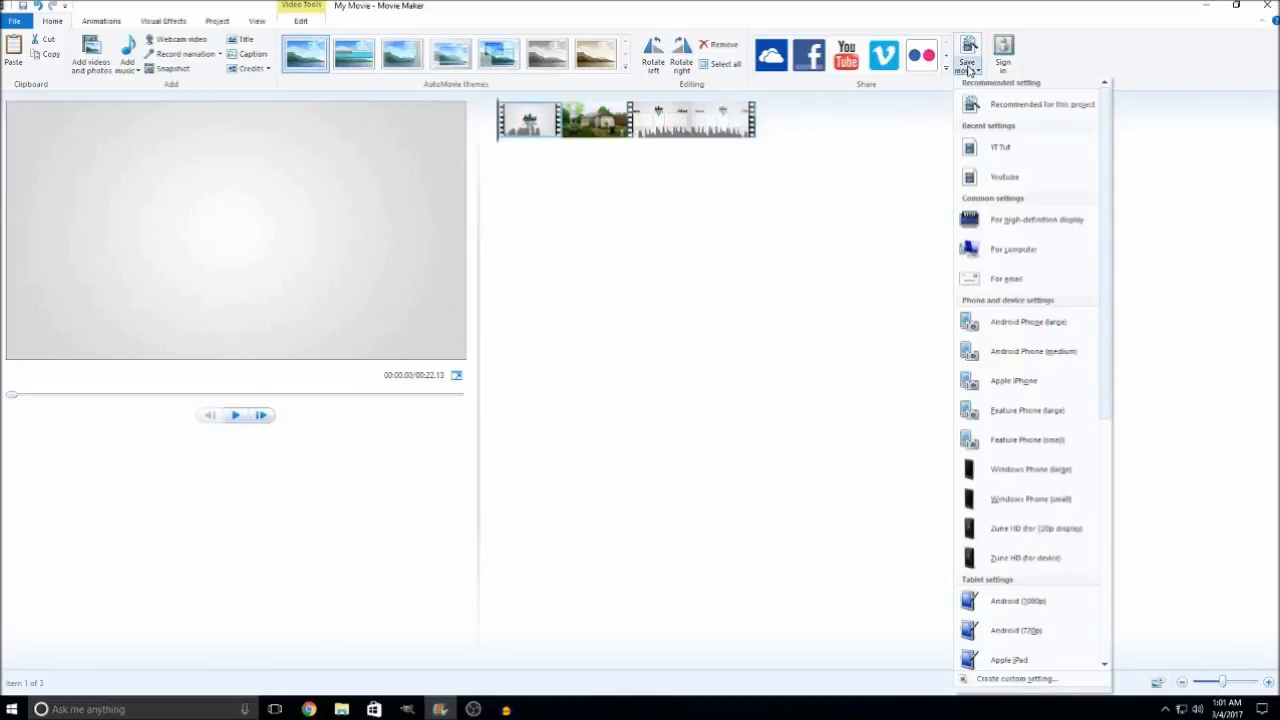
{"action": "left_click", "coordinate": [1008, 150]}
{"action": "left_click", "coordinate": [620, 422]}
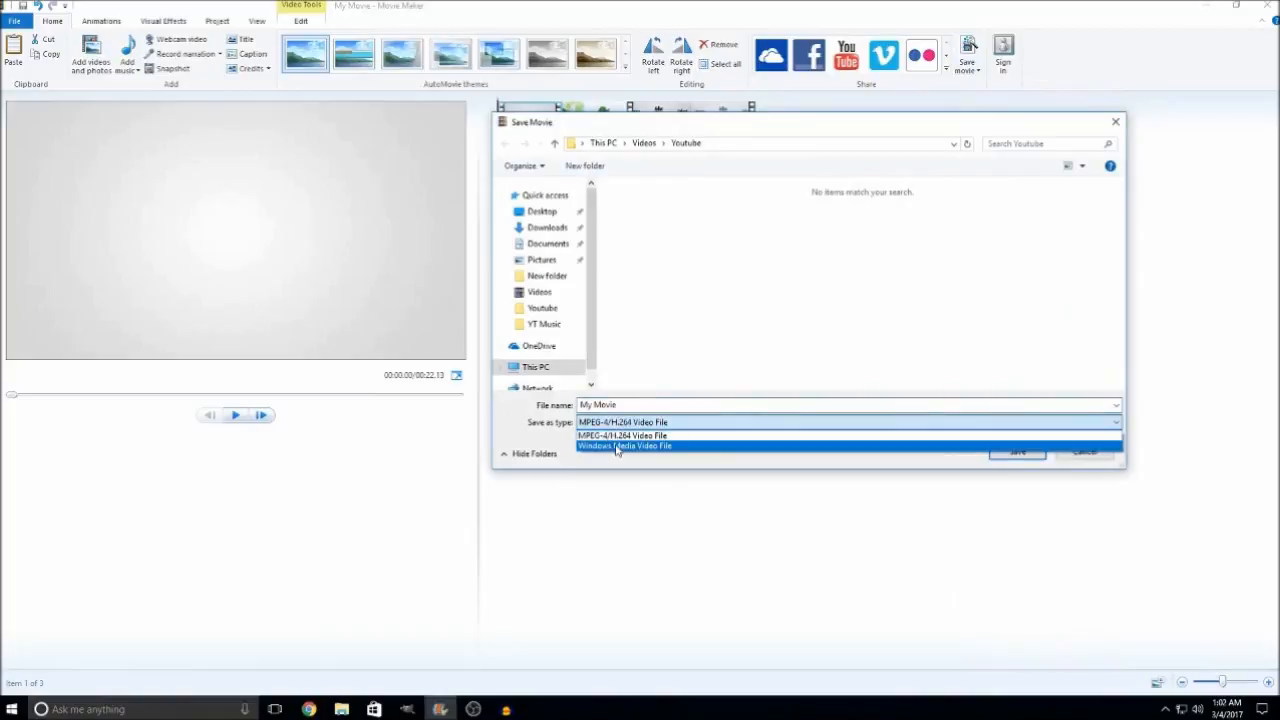
{"action": "left_click", "coordinate": [614, 442]}
{"action": "left_click_drag", "start_coordinate": [709, 128], "coordinate": [665, 116]}
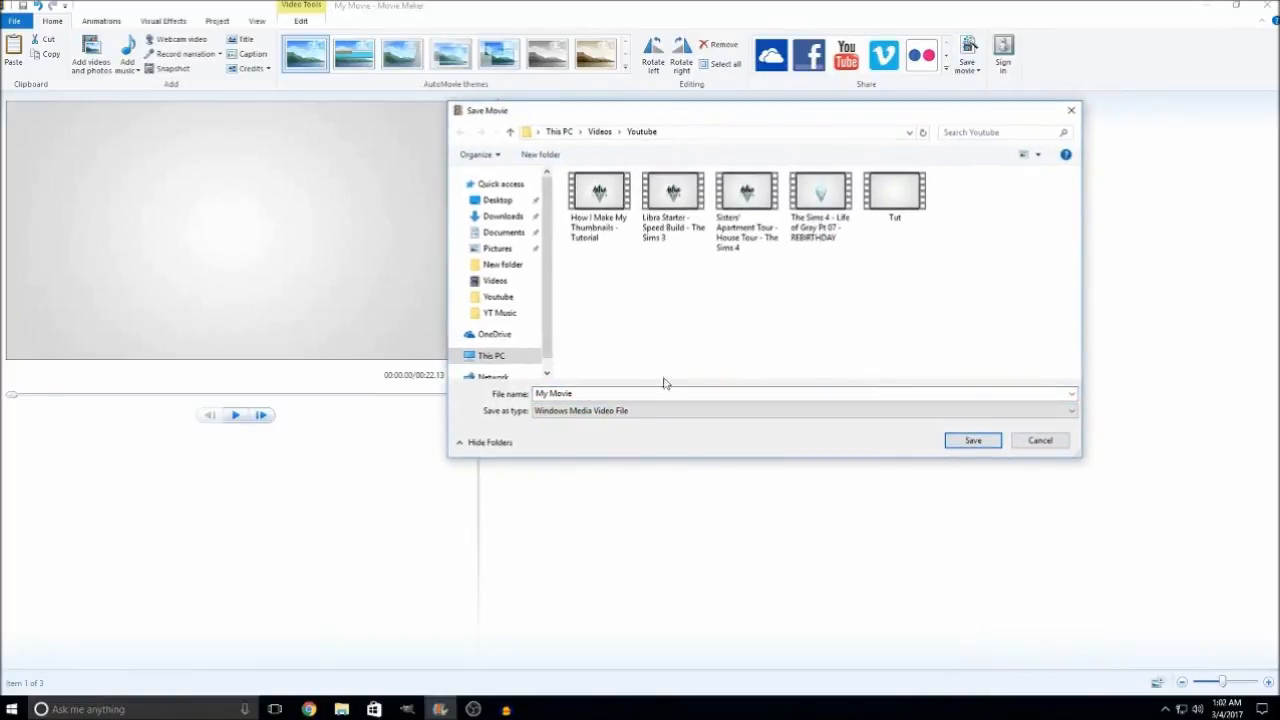
{"action": "left_click", "coordinate": [1040, 441]}
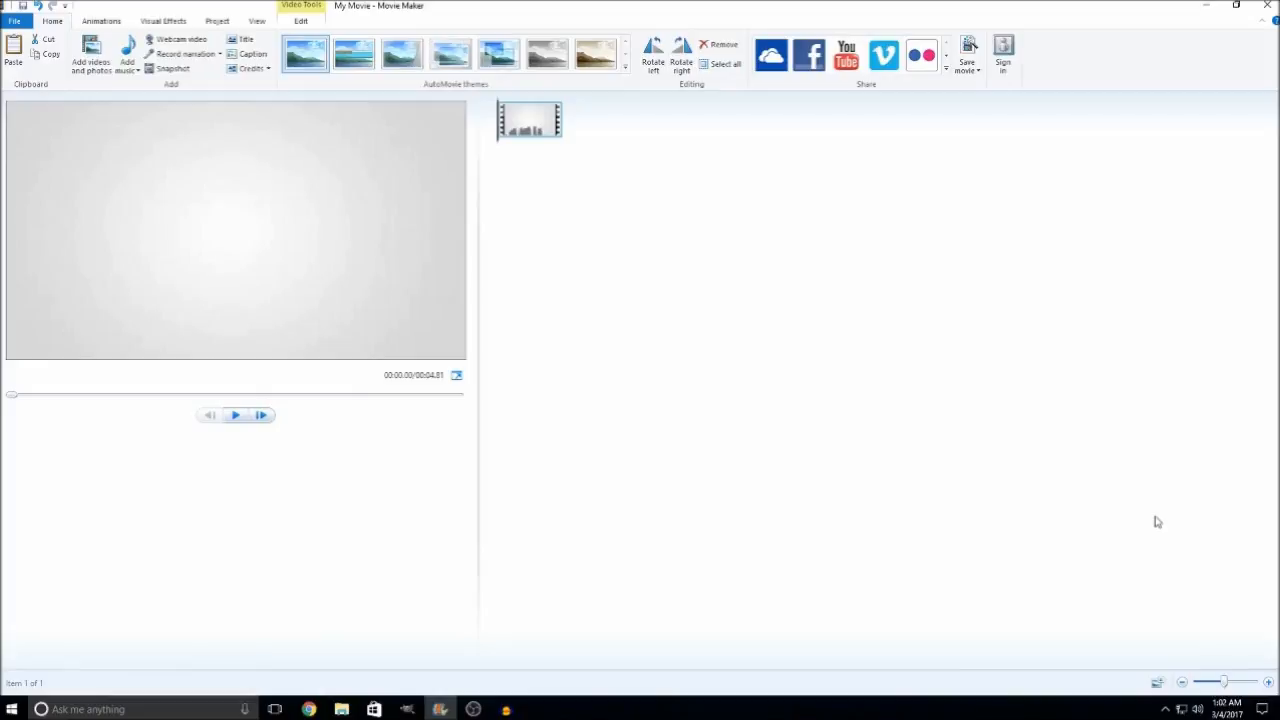
Step: Scrub the single intro clip to about 2.57 seconds to preview its logo
{"action": "left_click_drag", "start_coordinate": [497, 143], "coordinate": [548, 144]}
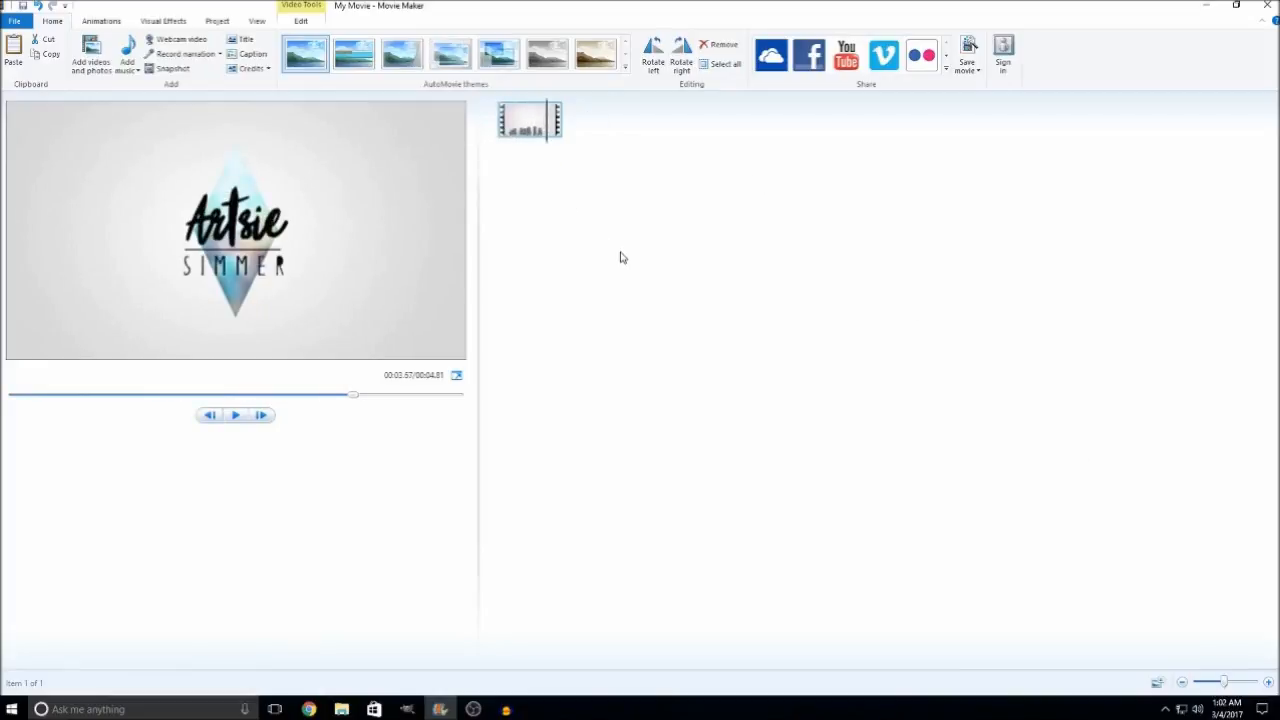